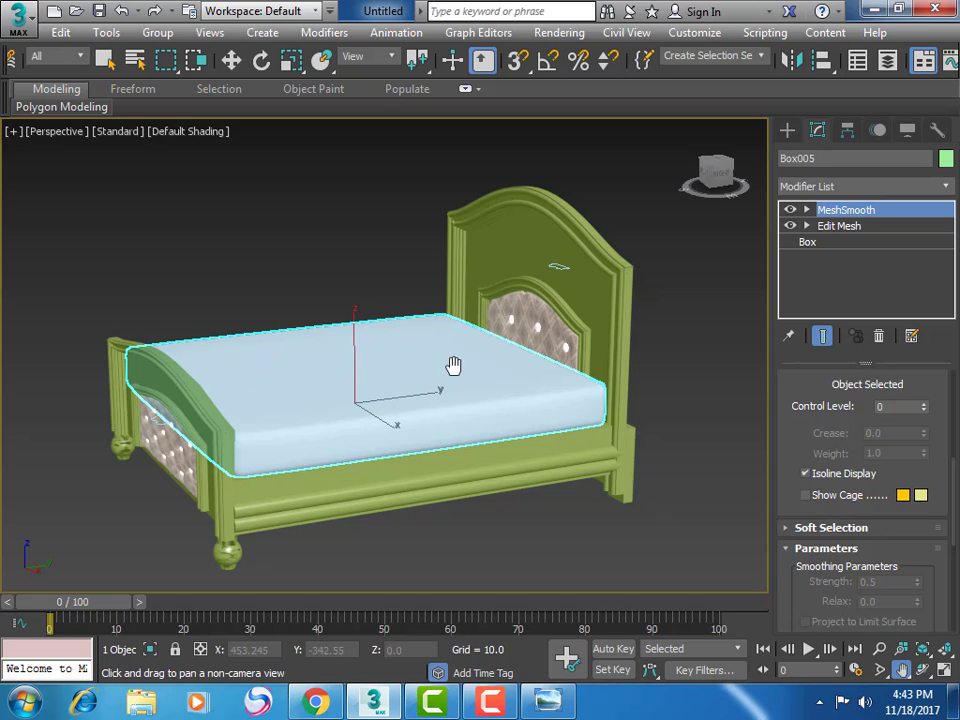
# Step: Check the reference bed render, then restore the four viewports with Top active
pyautogui.click(547, 700)
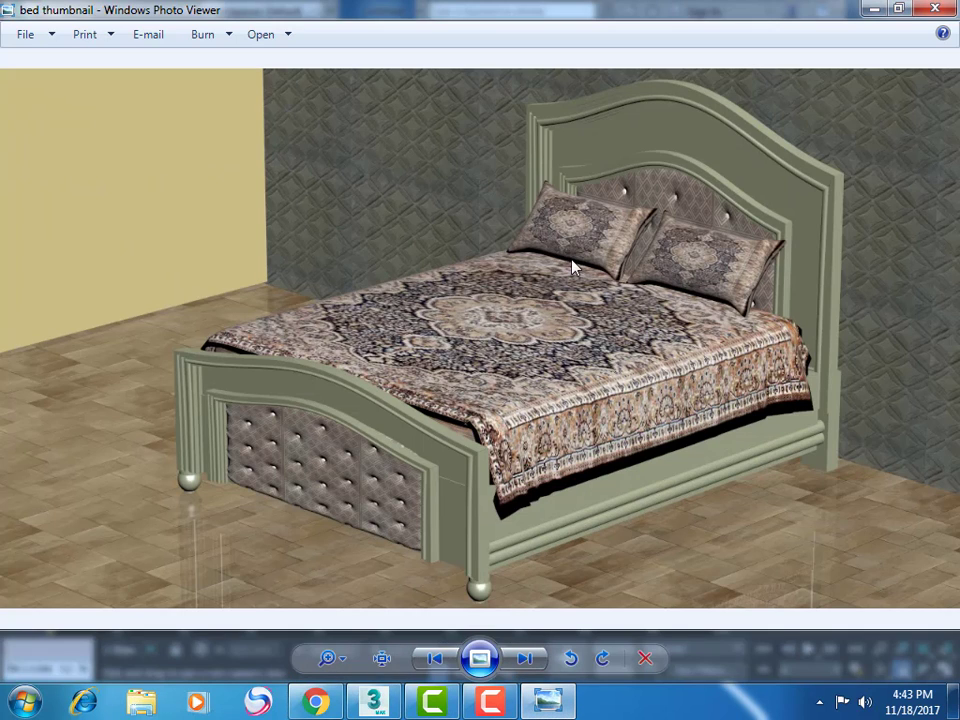
pyautogui.click(547, 700)
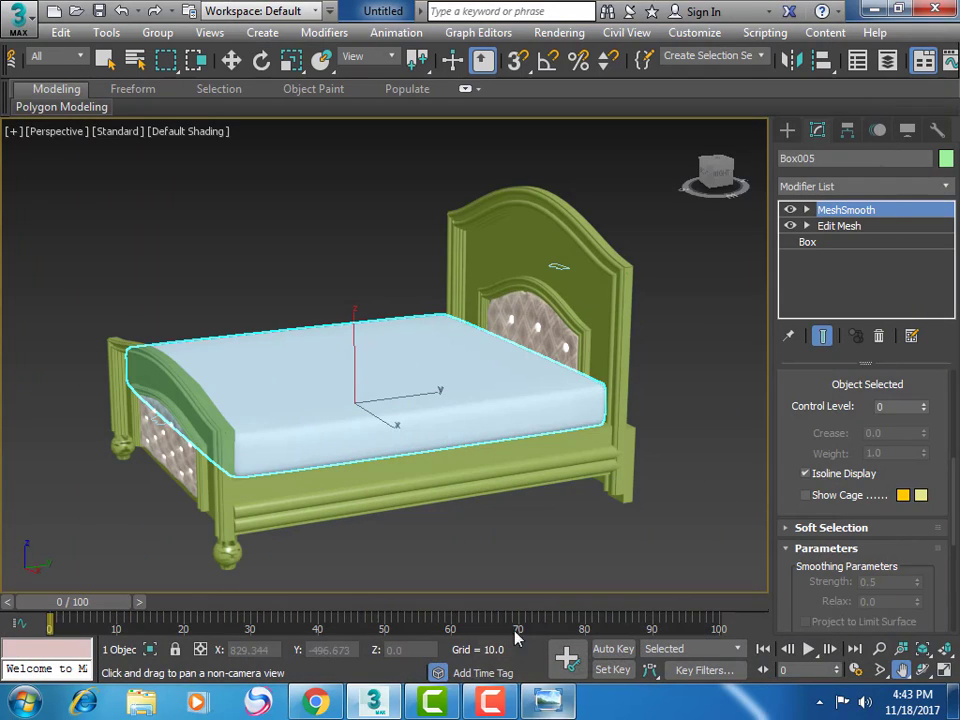
pyautogui.click(945, 677)
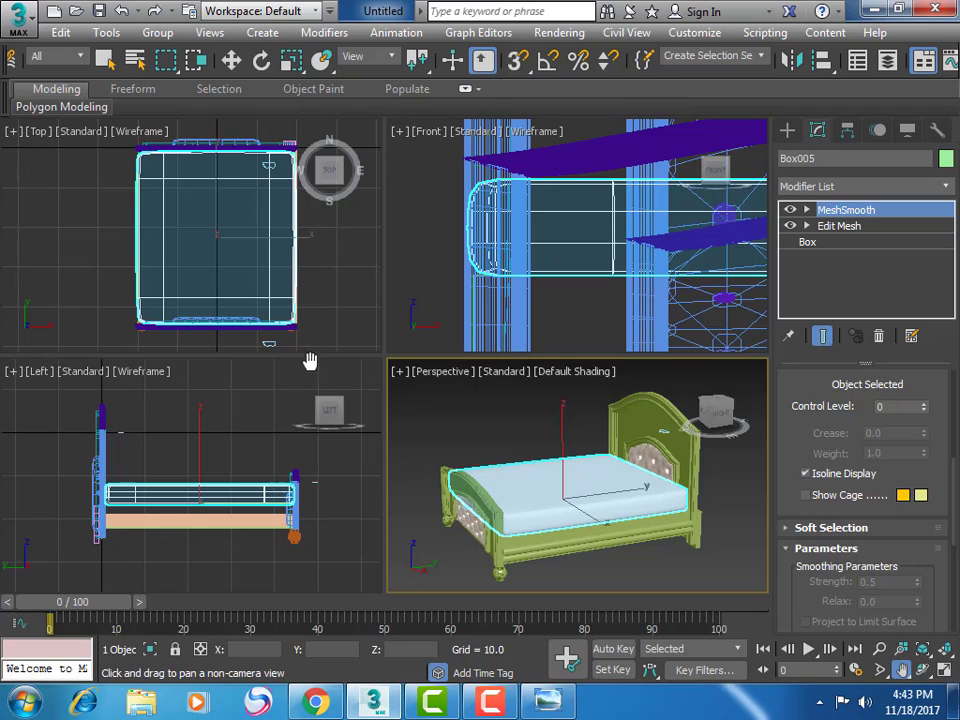
pyautogui.rightClick(343, 321)
# Step: Maximize the Top view and pick the Standard Primitives Plane tool
pyautogui.click(787, 131)
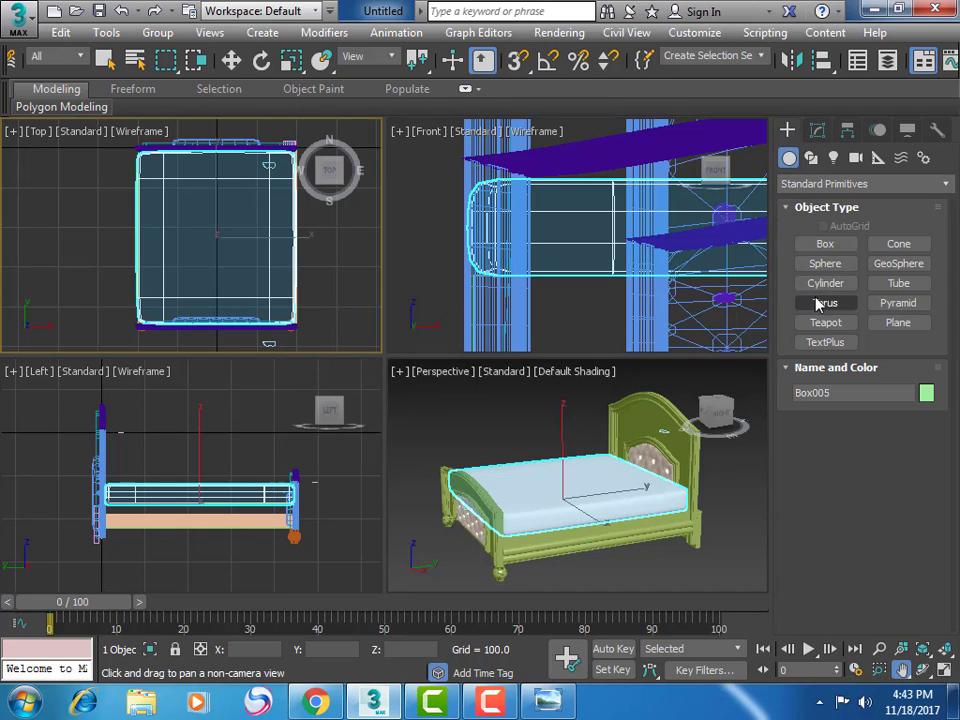
pyautogui.click(898, 322)
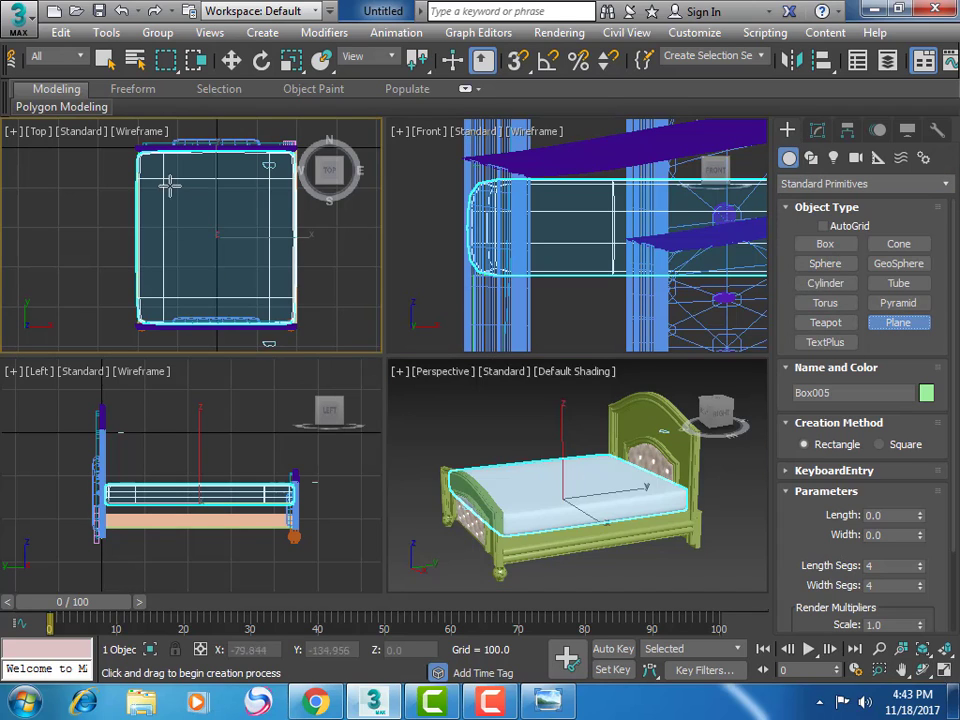
pyautogui.press('w')
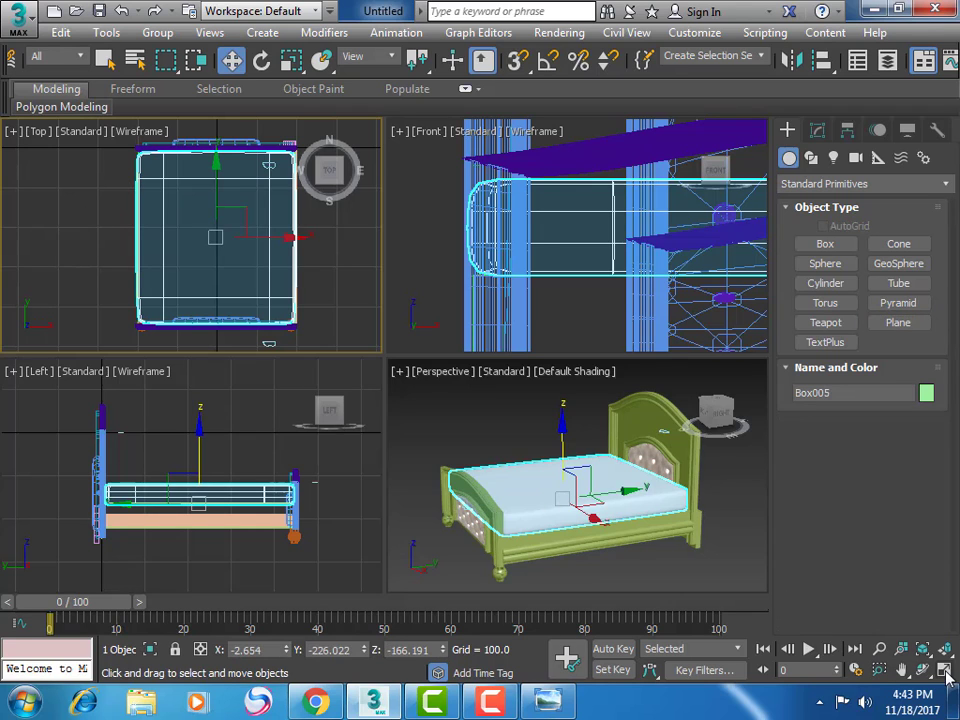
pyautogui.hotkey('alt', 'w')
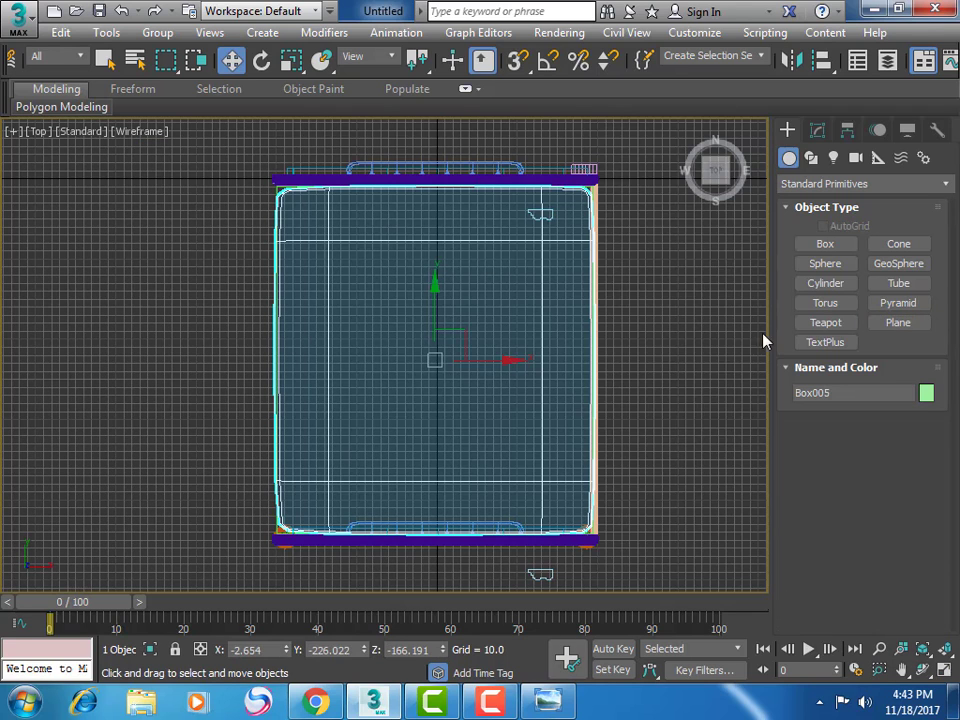
pyautogui.click(898, 322)
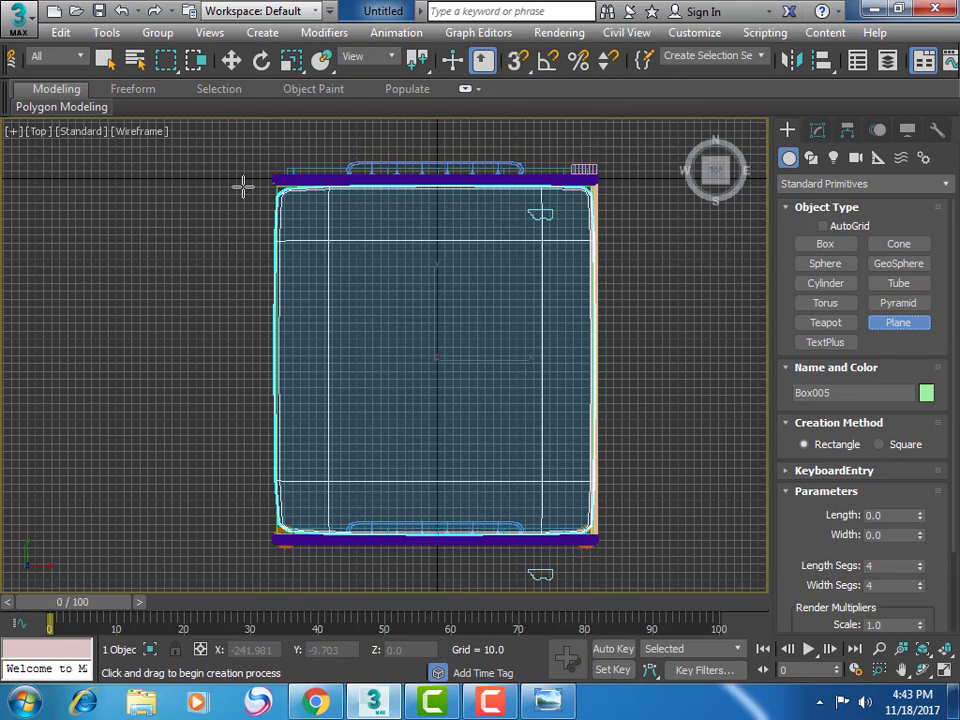
# Step: Draw a 424.952 × 482.157 plane over the bed with 30 length and width segments
pyautogui.moveTo(241, 187)
pyautogui.mouseDown()
pyautogui.moveTo(630, 532)
pyautogui.moveTo(590, 528)
pyautogui.moveTo(629, 530)
pyautogui.mouseUp()
pyautogui.write('25')
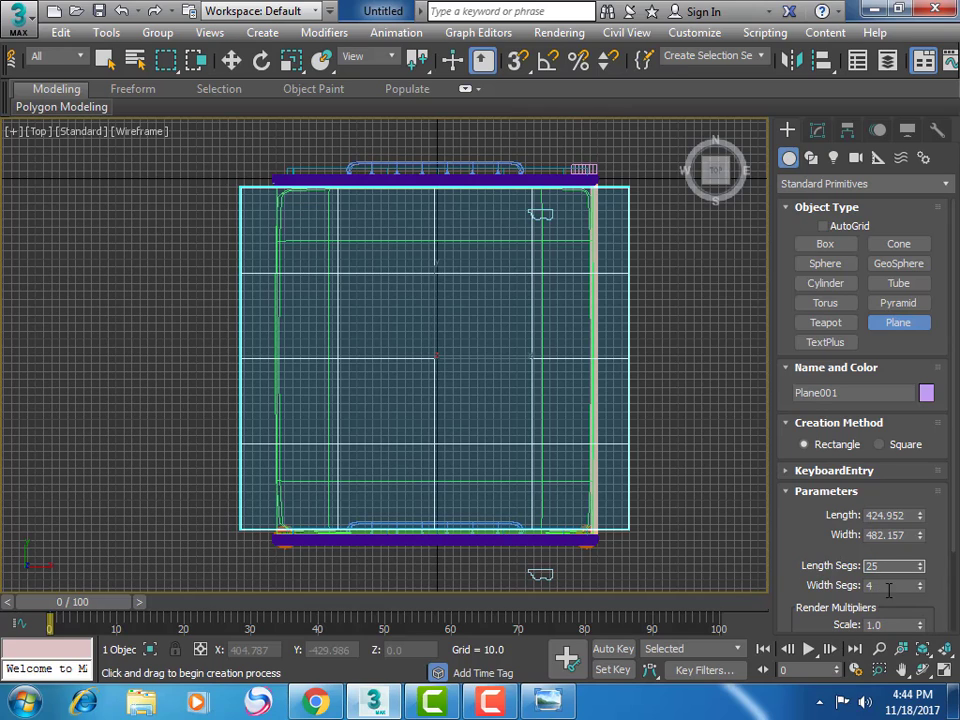
pyautogui.press('Tab')
pyautogui.write('25')
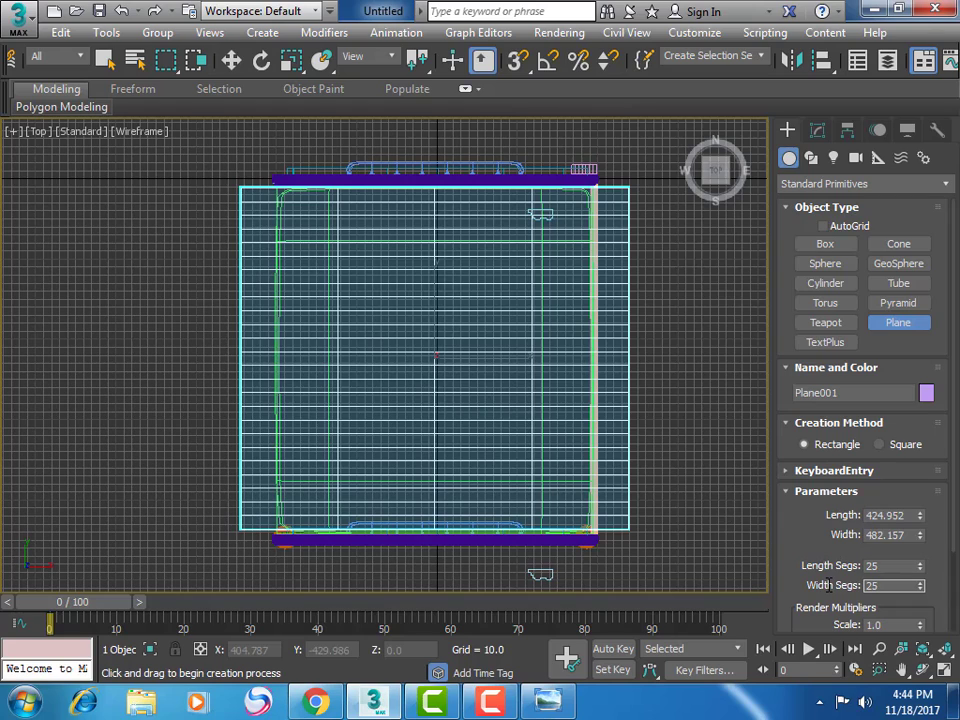
pyautogui.press('Return')
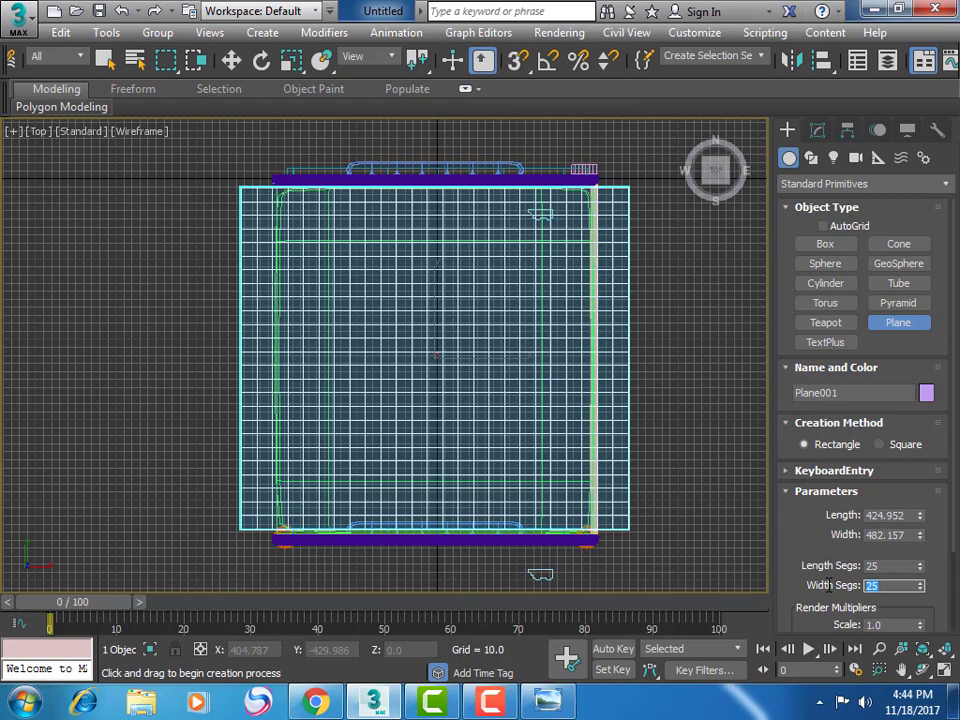
pyautogui.click(895, 566)
pyautogui.write('30')
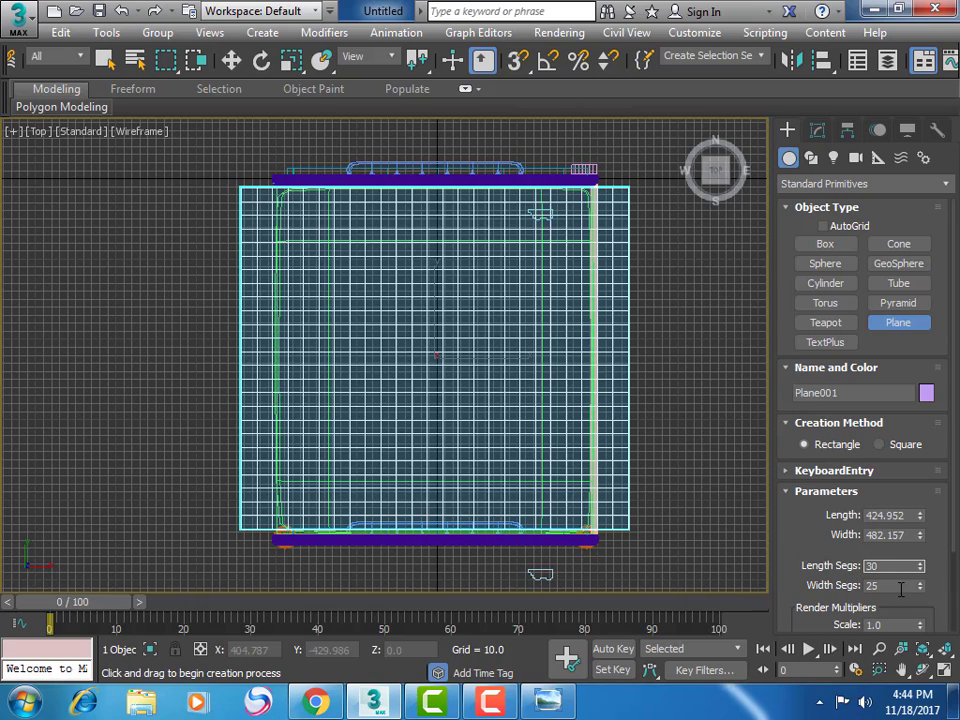
pyautogui.press('Tab')
pyautogui.write('30')
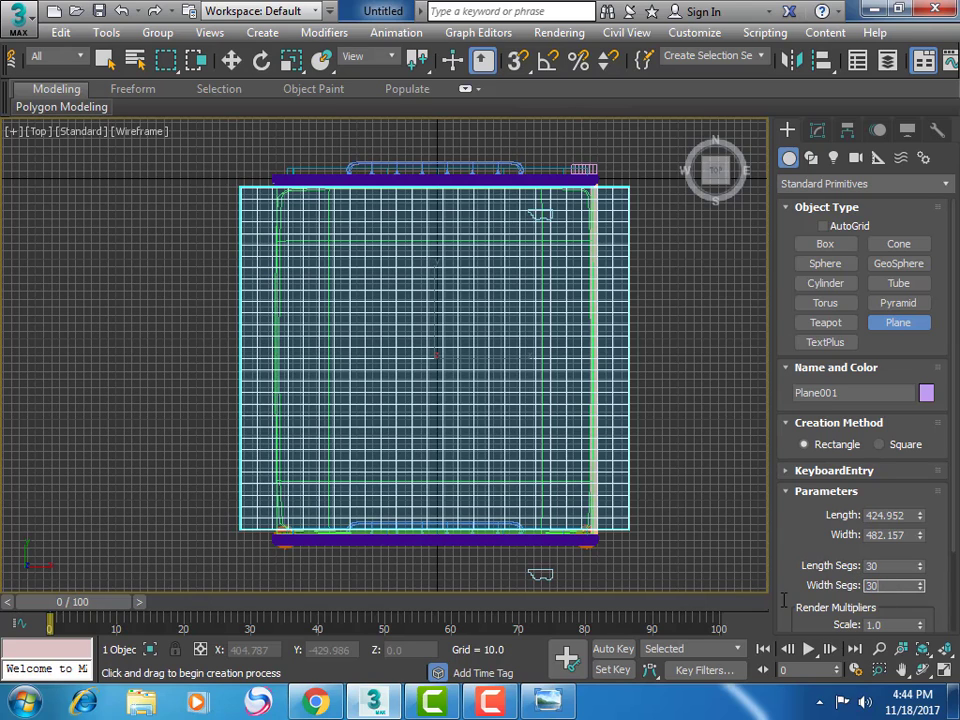
pyautogui.press('Return')
# Step: Activate the Perspective view of the bed and maximize it
pyautogui.click(941, 671)
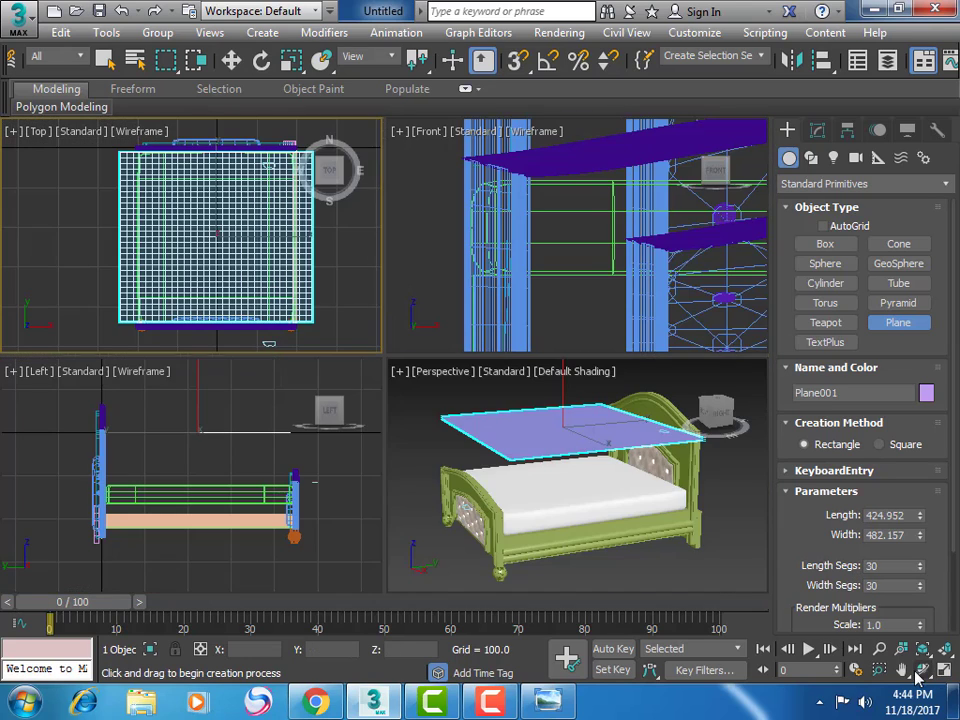
pyautogui.click(901, 669)
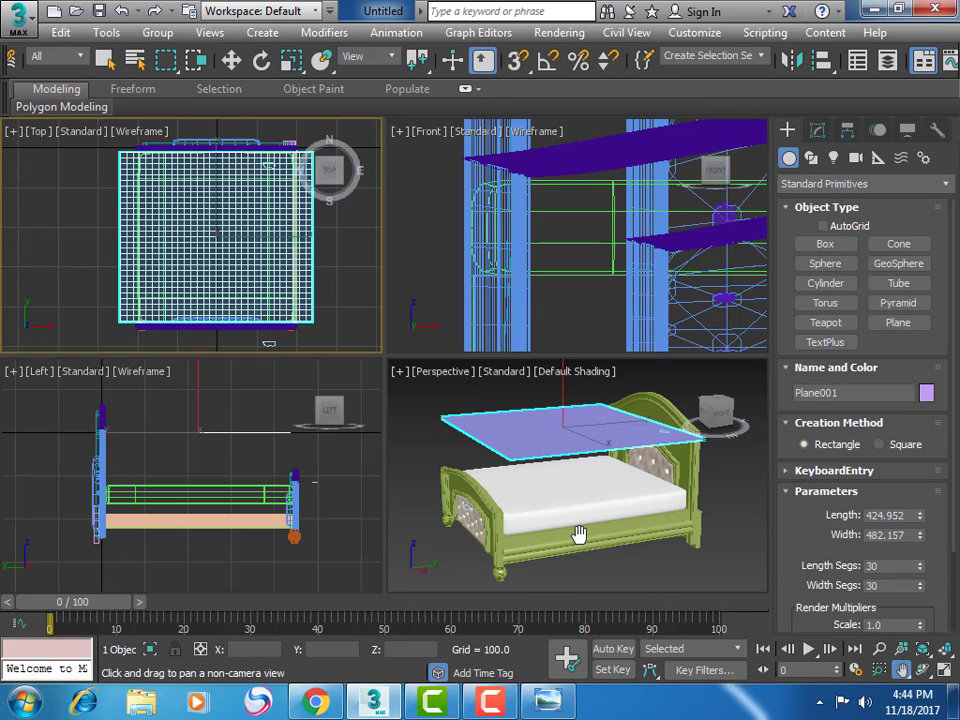
pyautogui.click(574, 478)
pyautogui.click(944, 670)
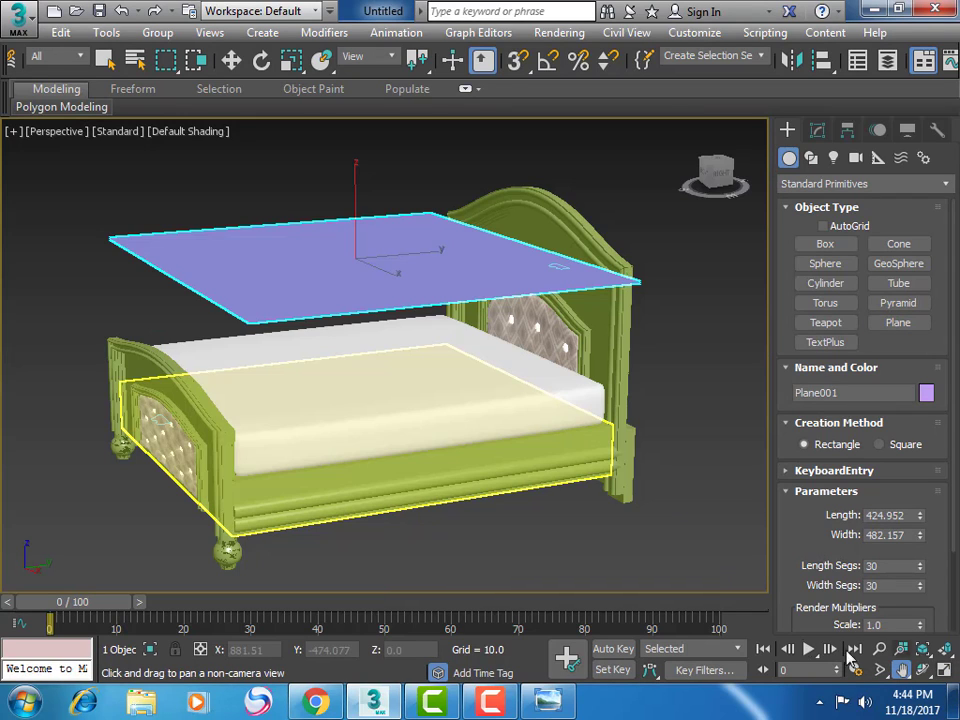
pyautogui.hotkey('ctrl', 'd')
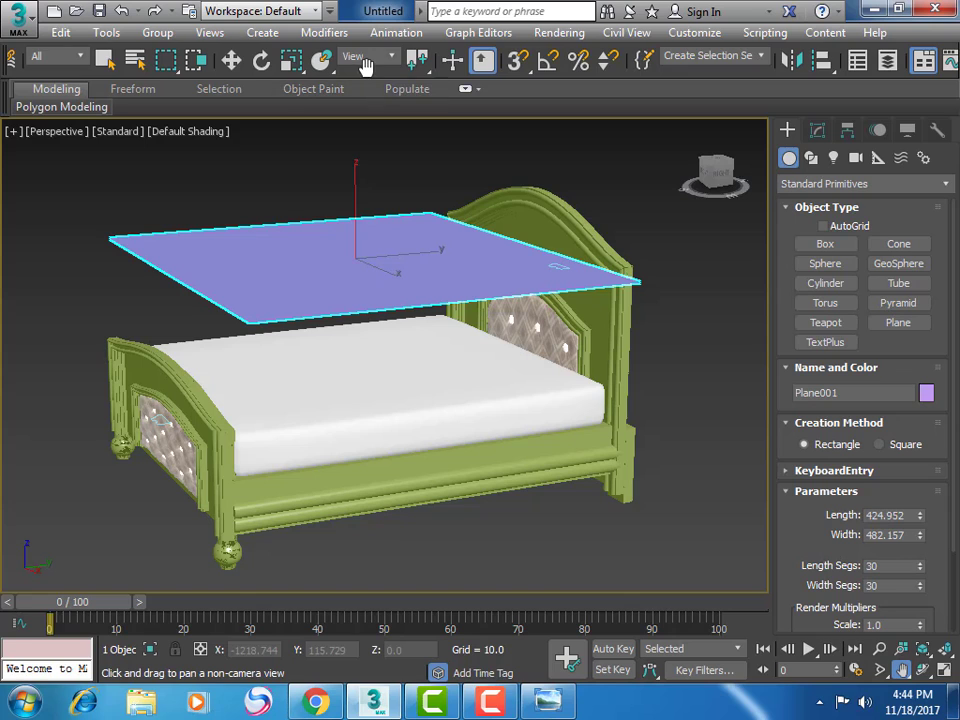
# Step: Select the mattress with Select and Move and rename Box005 to 'mat'
pyautogui.moveTo(305, 57); pyautogui.dragTo(448, 57)
pyautogui.click(375, 61)
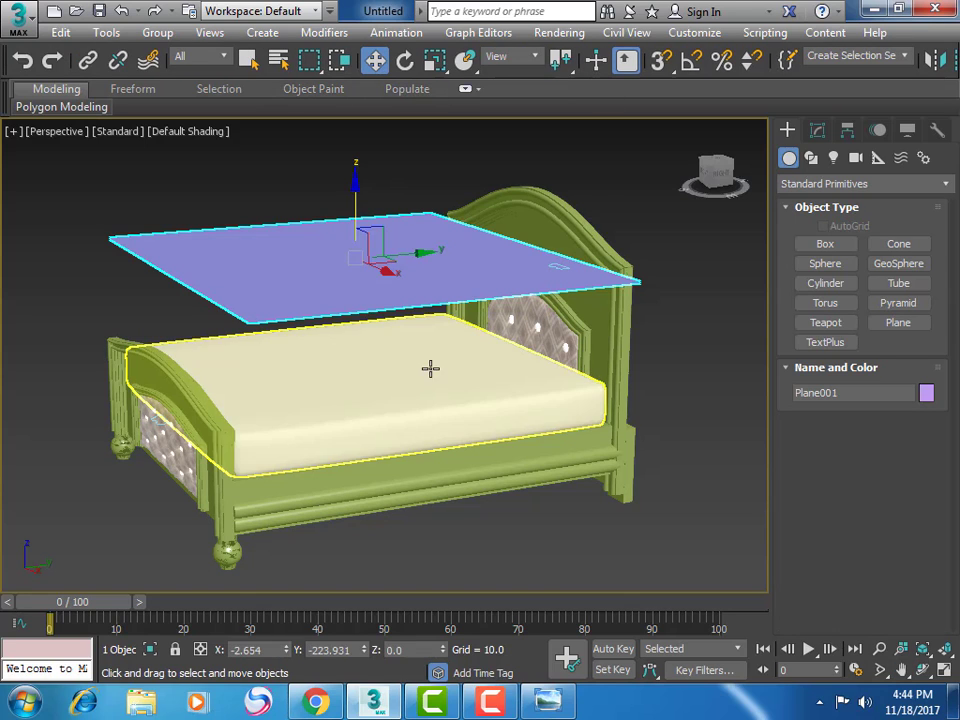
pyautogui.click(429, 368)
pyautogui.click(818, 131)
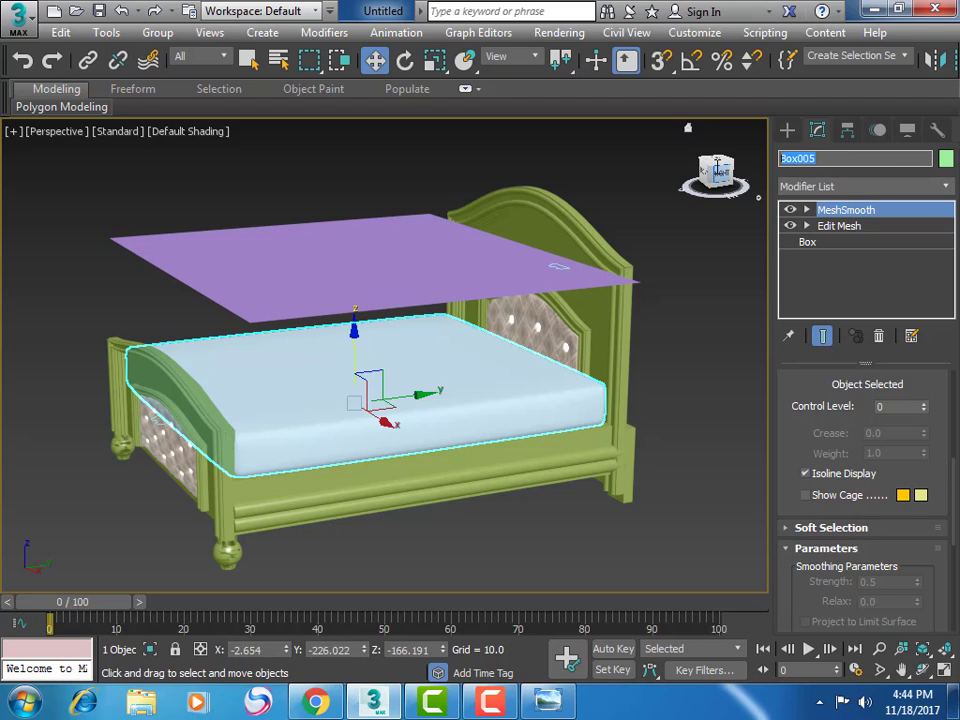
pyautogui.write('mat')
pyautogui.click(735, 336)
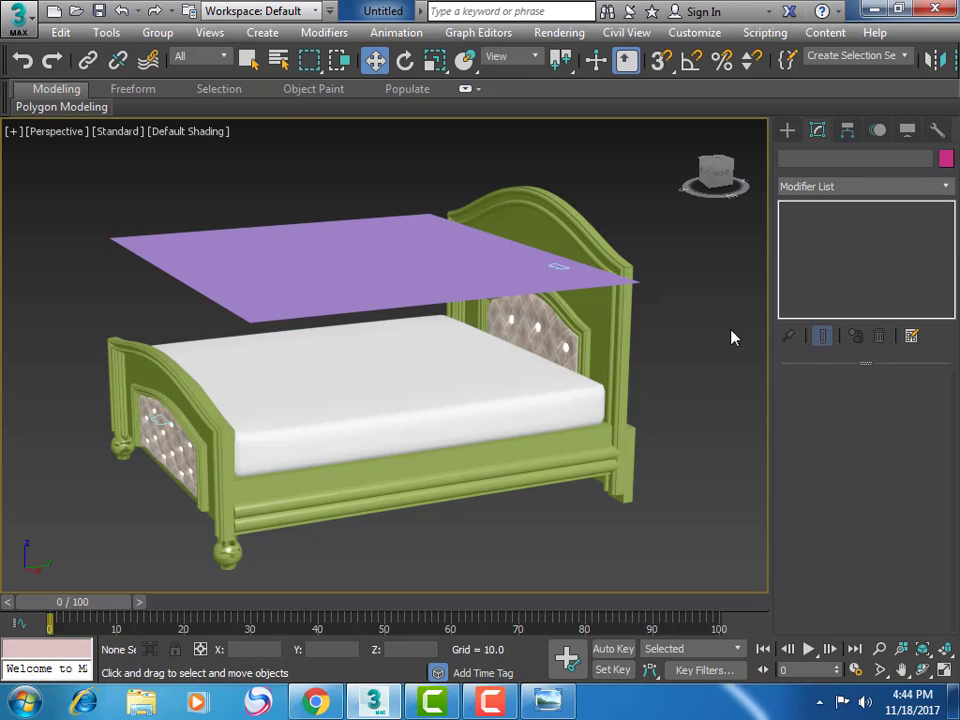
pyautogui.click(499, 406)
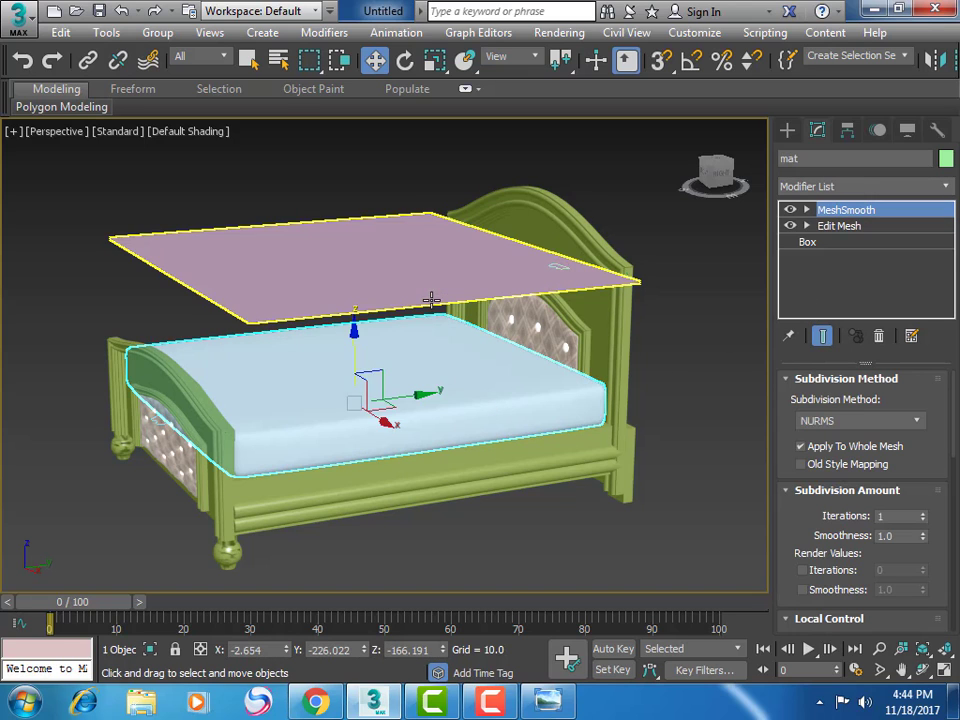
# Step: Select the plane and drag out a Gravity force, Gravity001, in the Top viewport
pyautogui.click(337, 266)
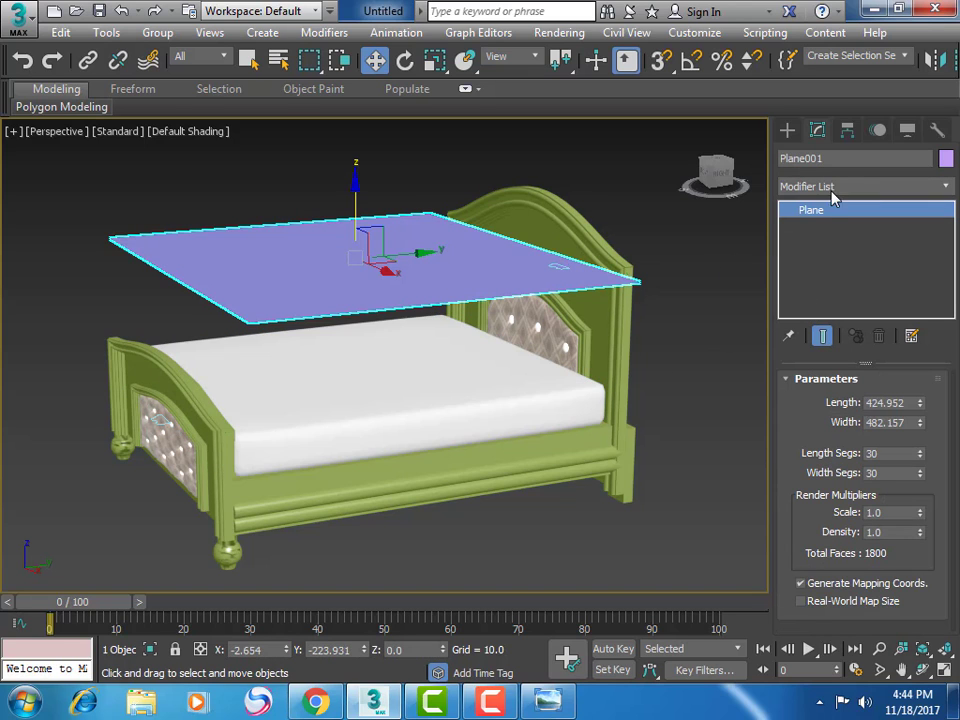
pyautogui.click(786, 130)
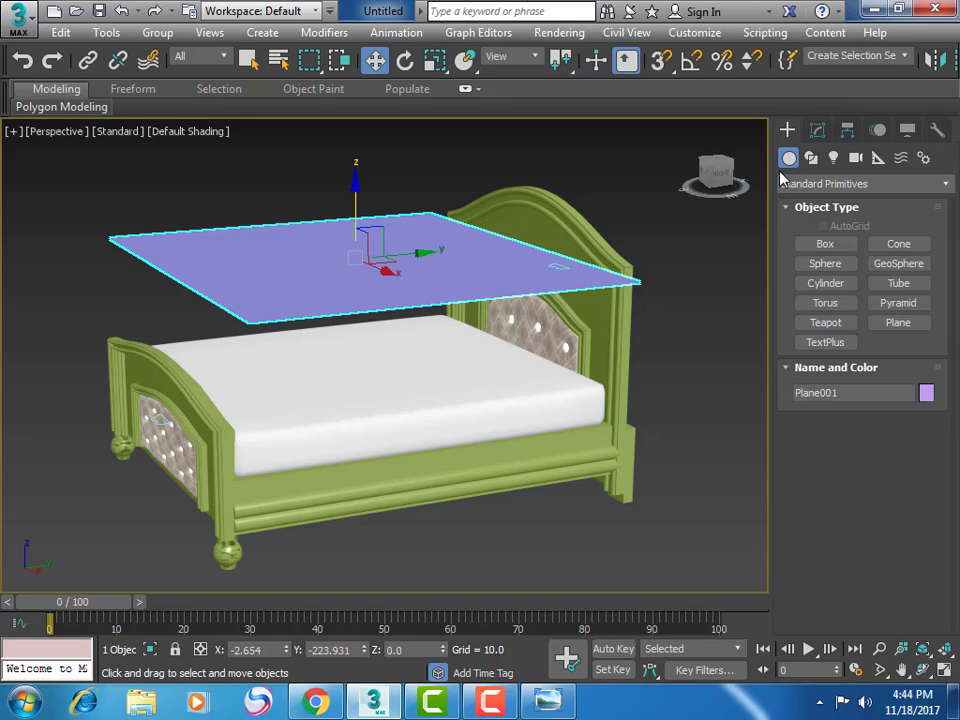
pyautogui.click(902, 159)
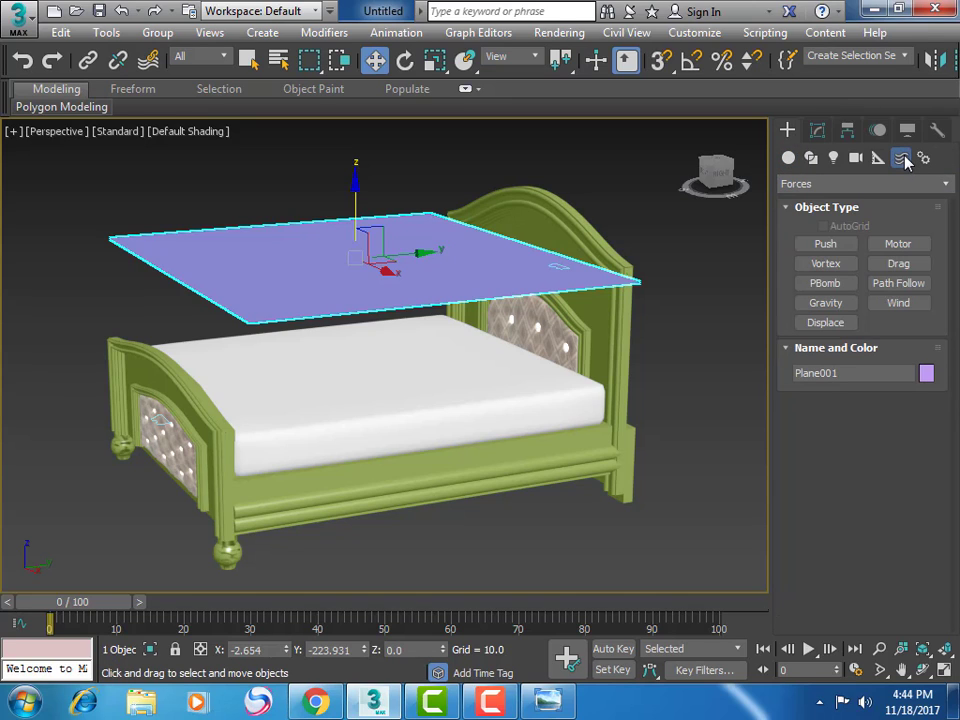
pyautogui.click(838, 303)
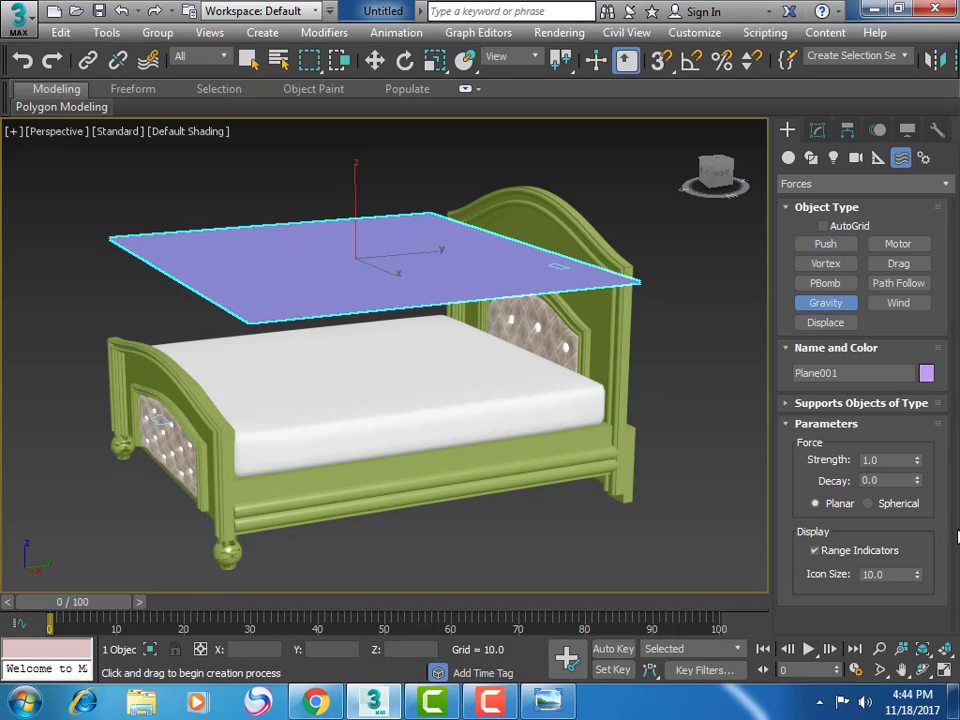
pyautogui.click(944, 670)
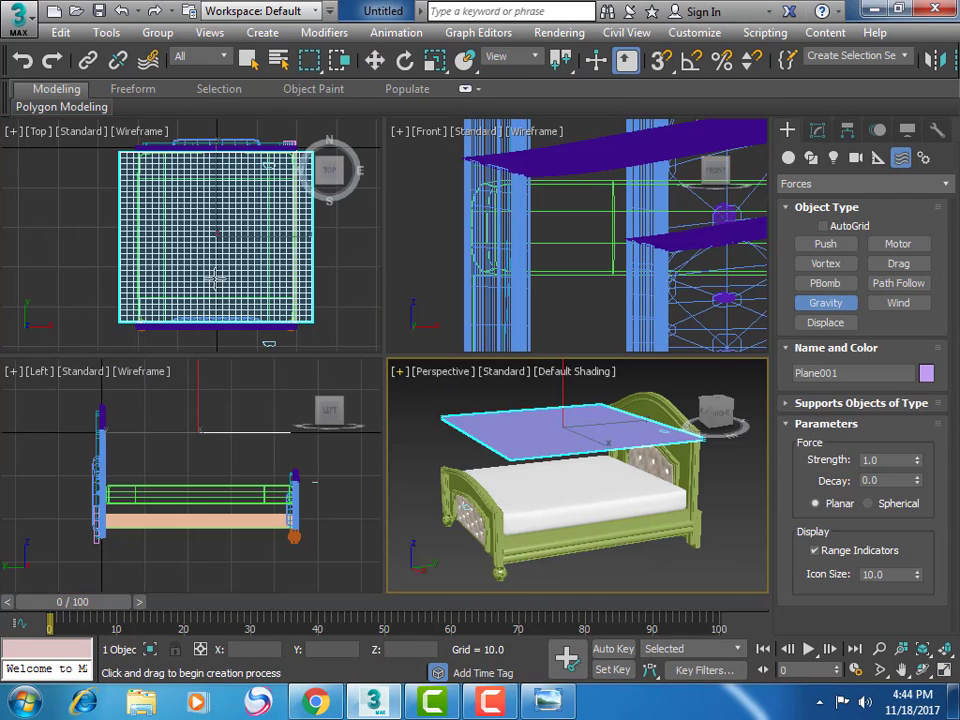
pyautogui.moveTo(73, 237); pyautogui.dragTo(107, 261)
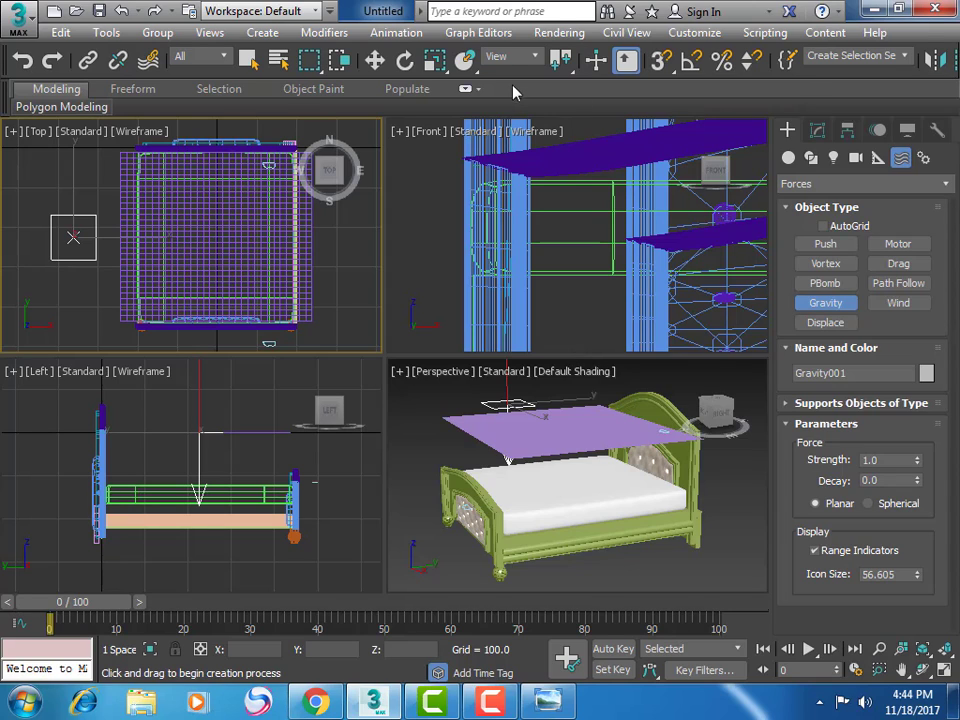
# Step: Select Plane001 above the bed and add a Cloth modifier from the Modifier List
pyautogui.click(374, 60)
pyautogui.click(566, 440)
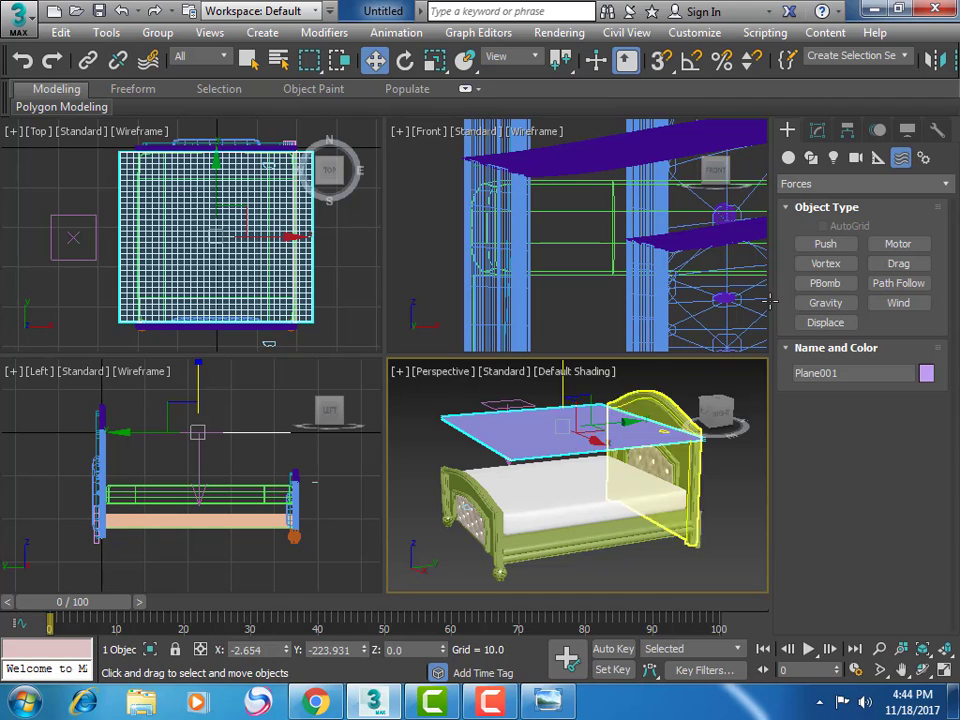
pyautogui.click(817, 130)
pyautogui.click(860, 185)
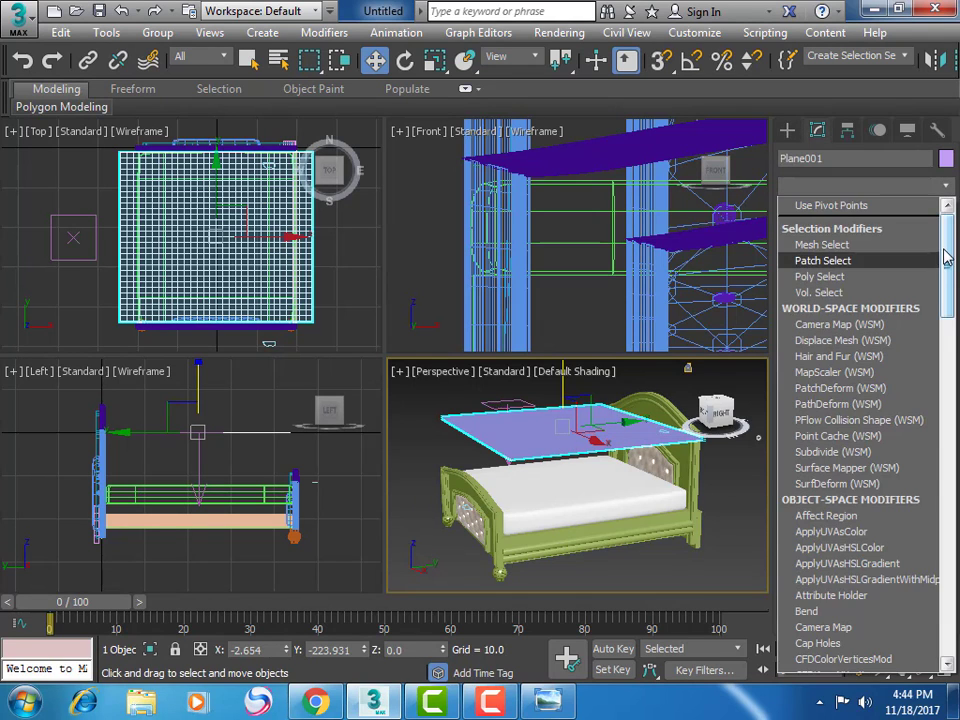
pyautogui.moveTo(947, 261); pyautogui.dragTo(950, 355)
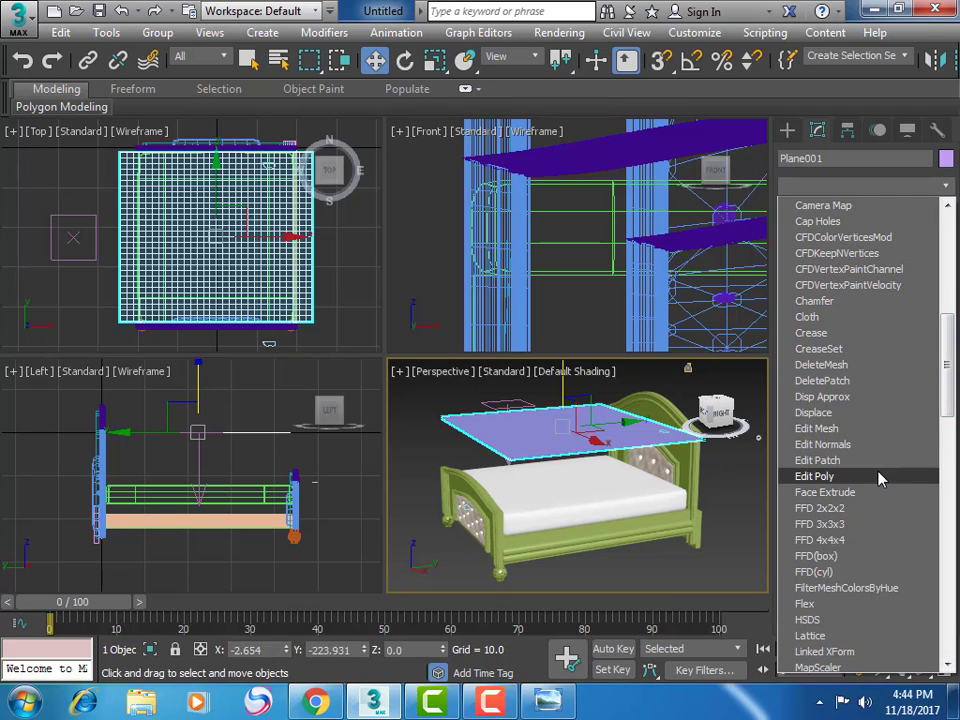
pyautogui.click(845, 317)
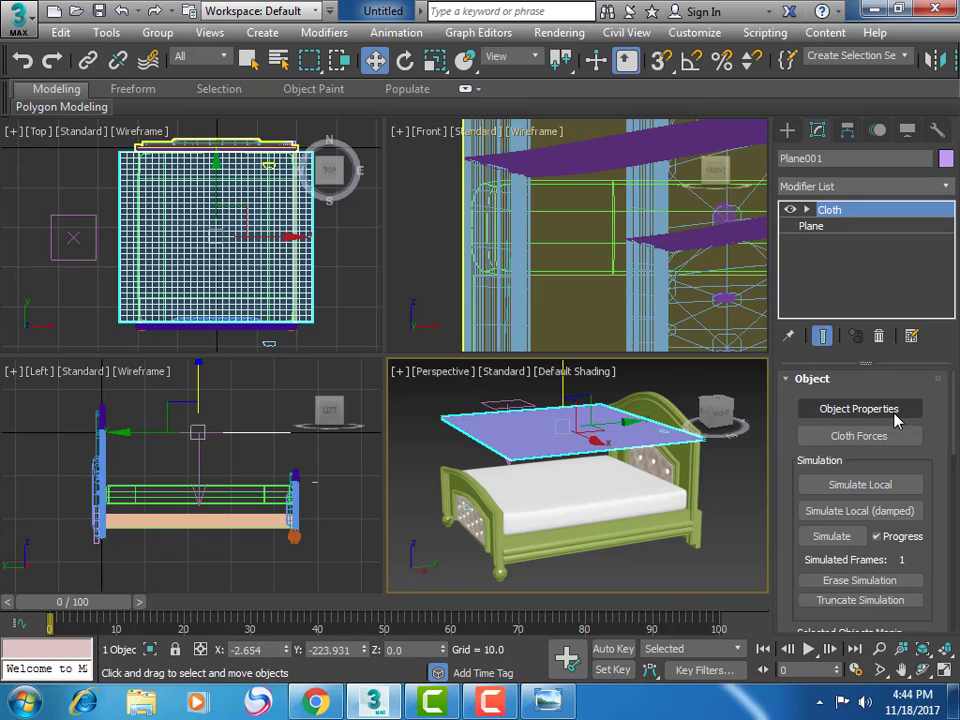
# Step: Add the object 'mat' to the cloth simulation in Object Properties
pyautogui.click(889, 414)
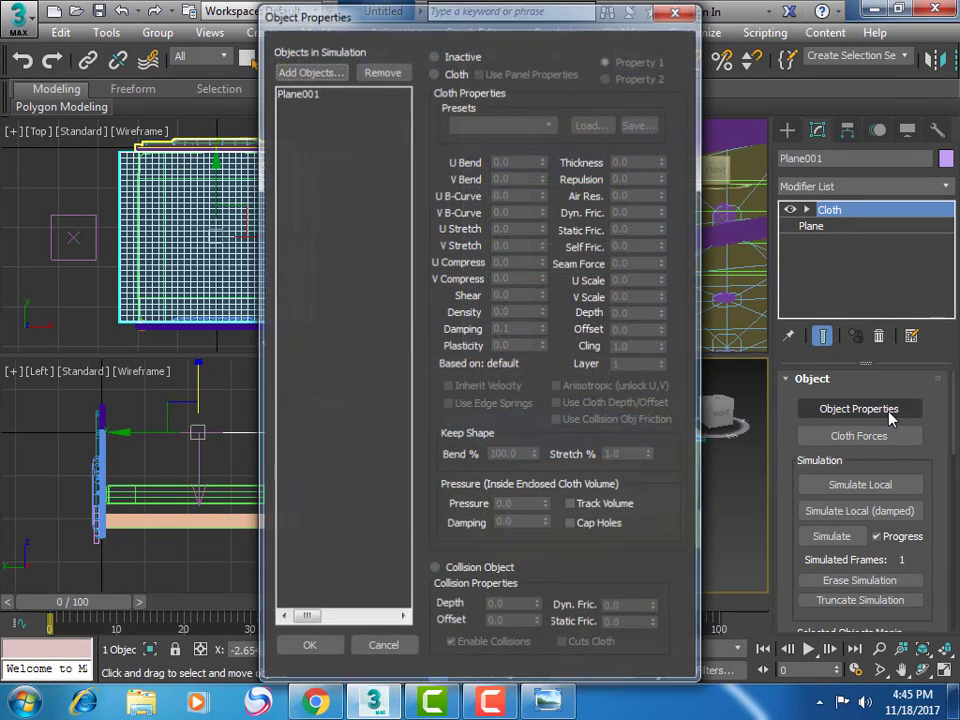
pyautogui.click(310, 70)
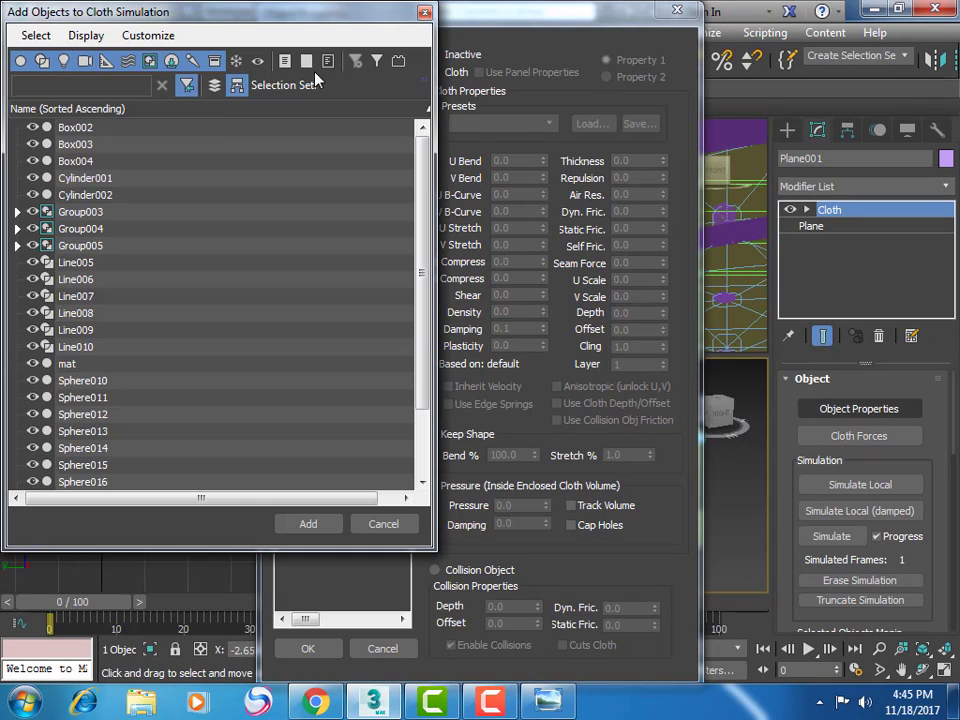
pyautogui.scroll(-2, 399, 193)
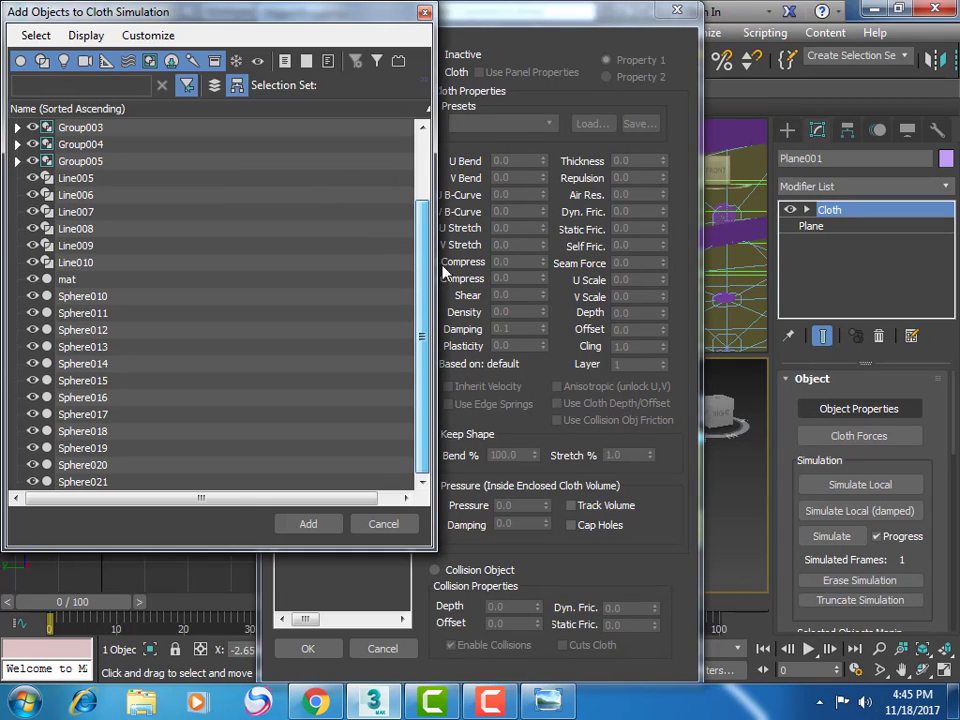
pyautogui.click(120, 285)
pyautogui.click(300, 523)
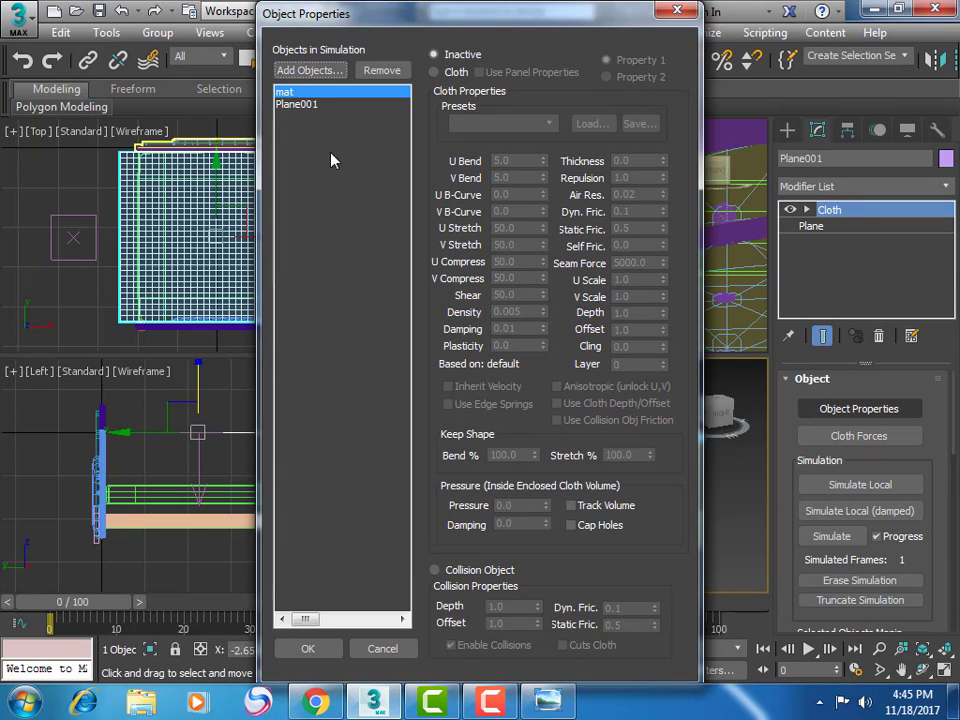
pyautogui.moveTo(404, 24); pyautogui.dragTo(474, 31)
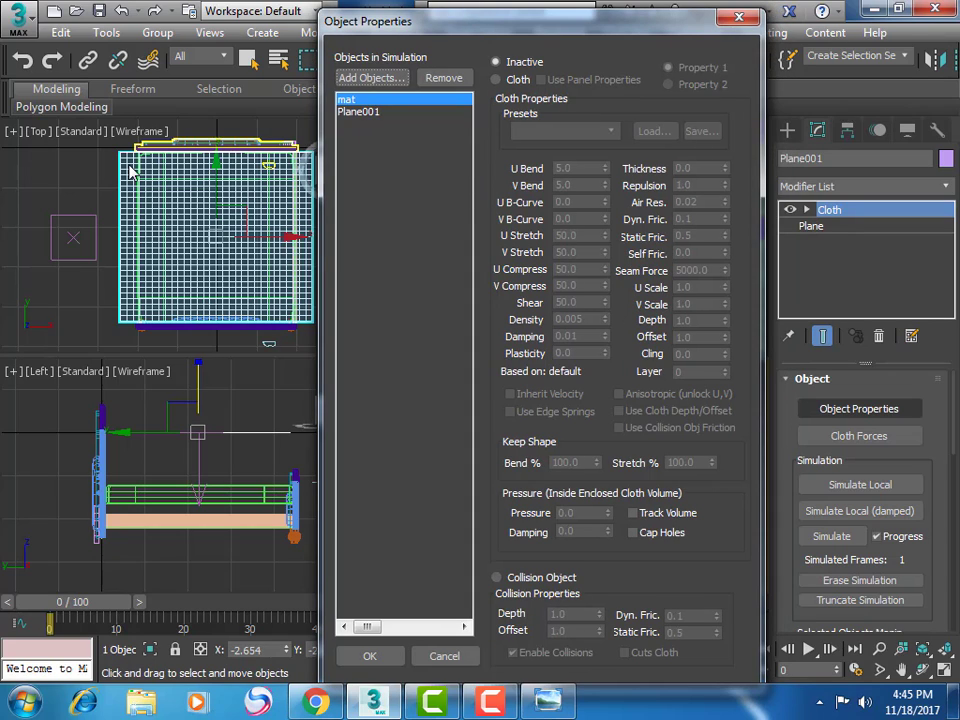
# Step: Make Plane001 Wool-preset cloth and mat a Collision Object, then confirm
pyautogui.click(355, 111)
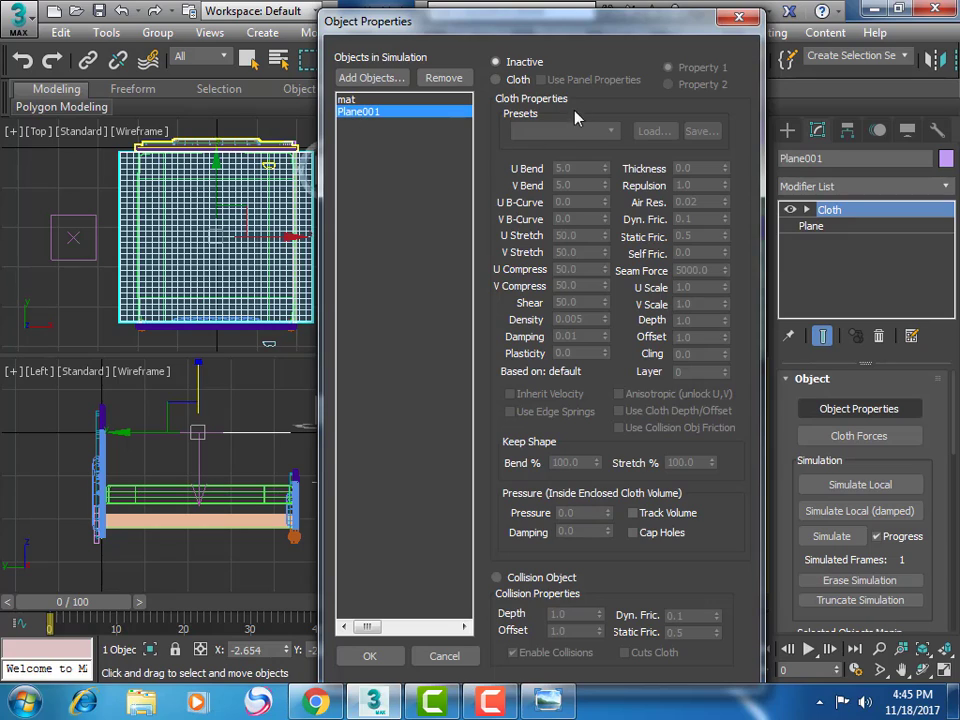
pyautogui.click(516, 80)
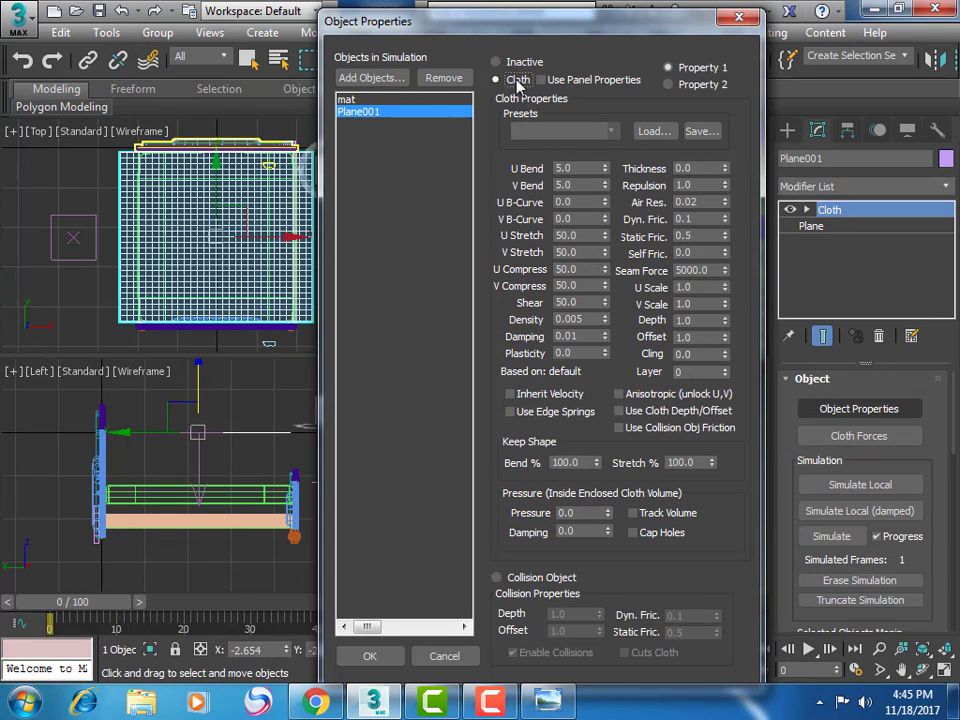
pyautogui.click(609, 133)
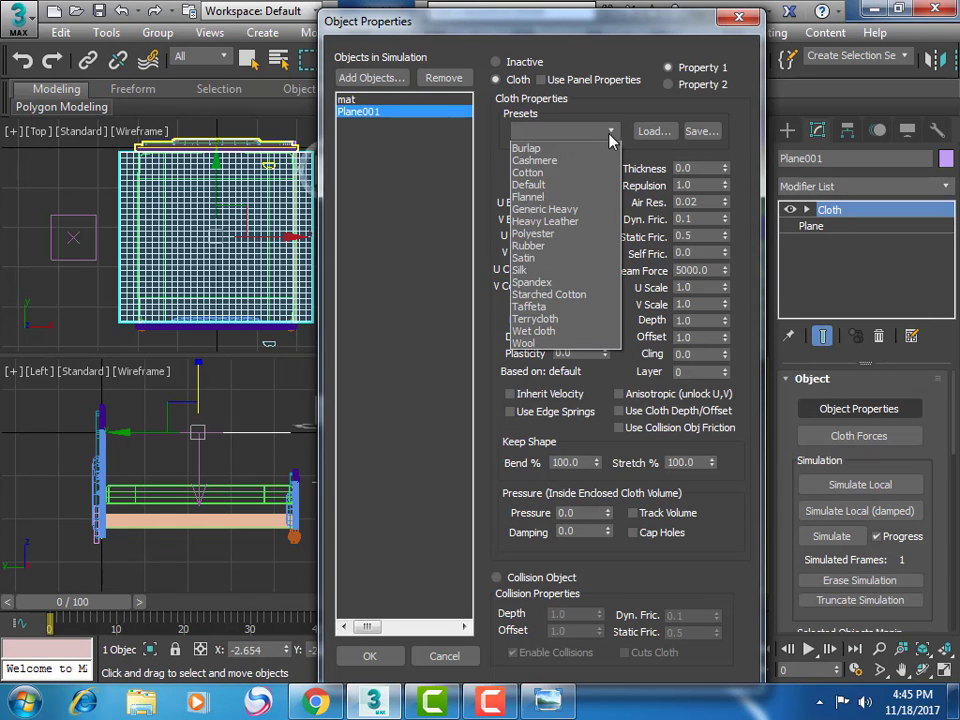
pyautogui.click(581, 343)
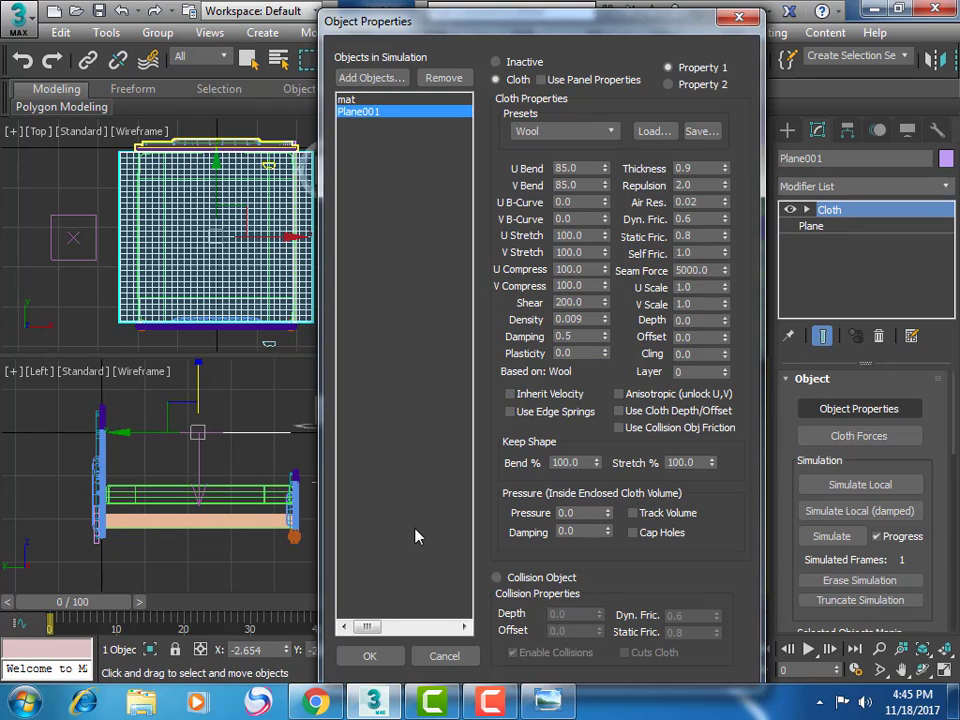
pyautogui.click(368, 100)
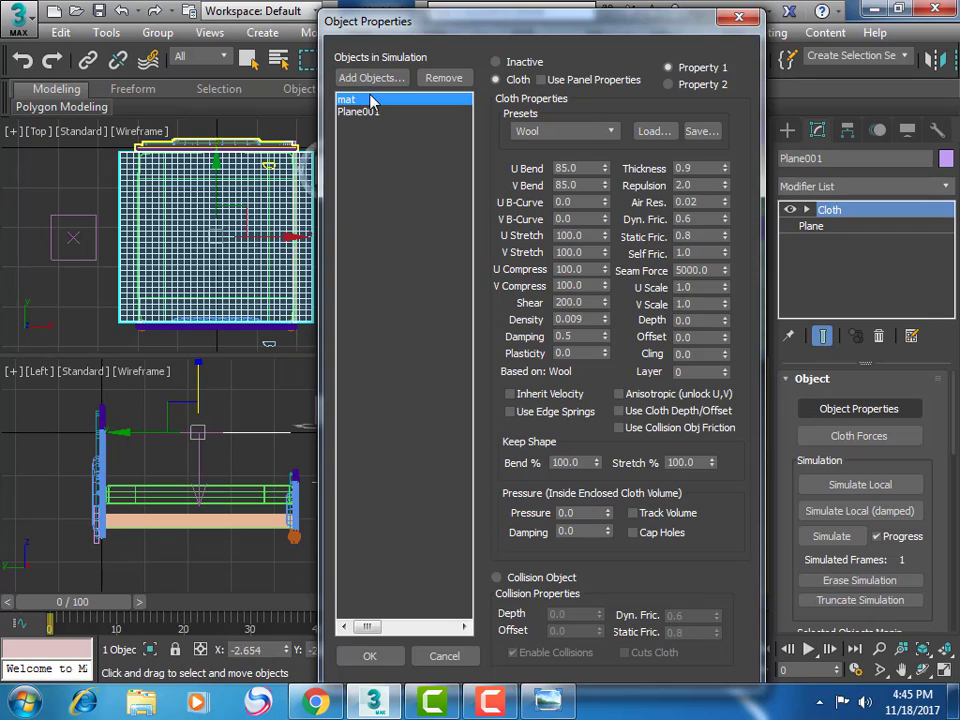
pyautogui.click(520, 590)
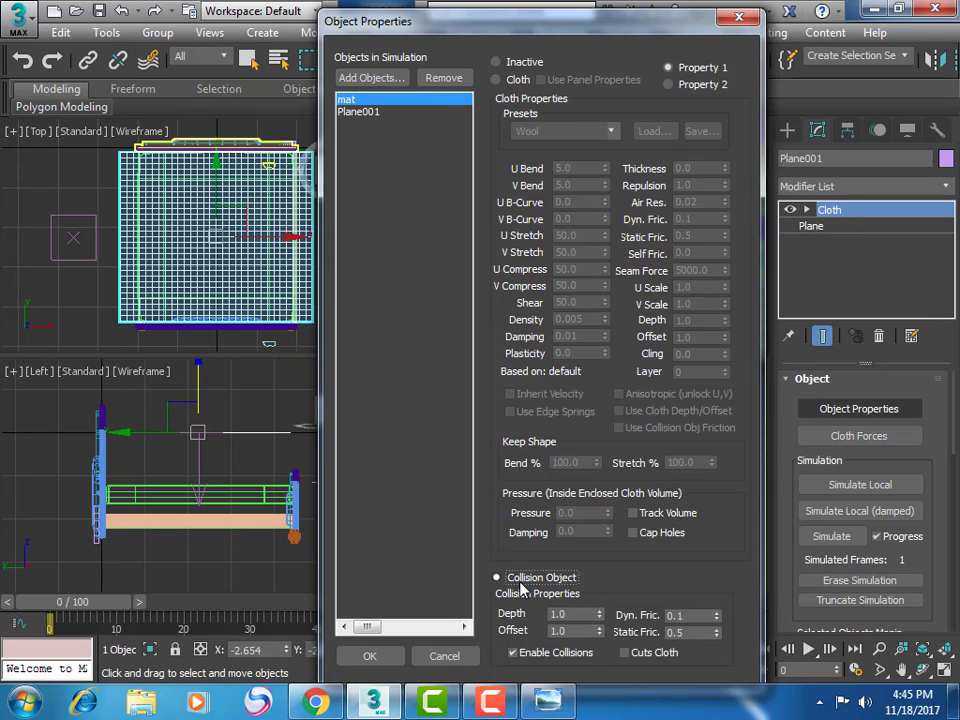
pyautogui.click(369, 656)
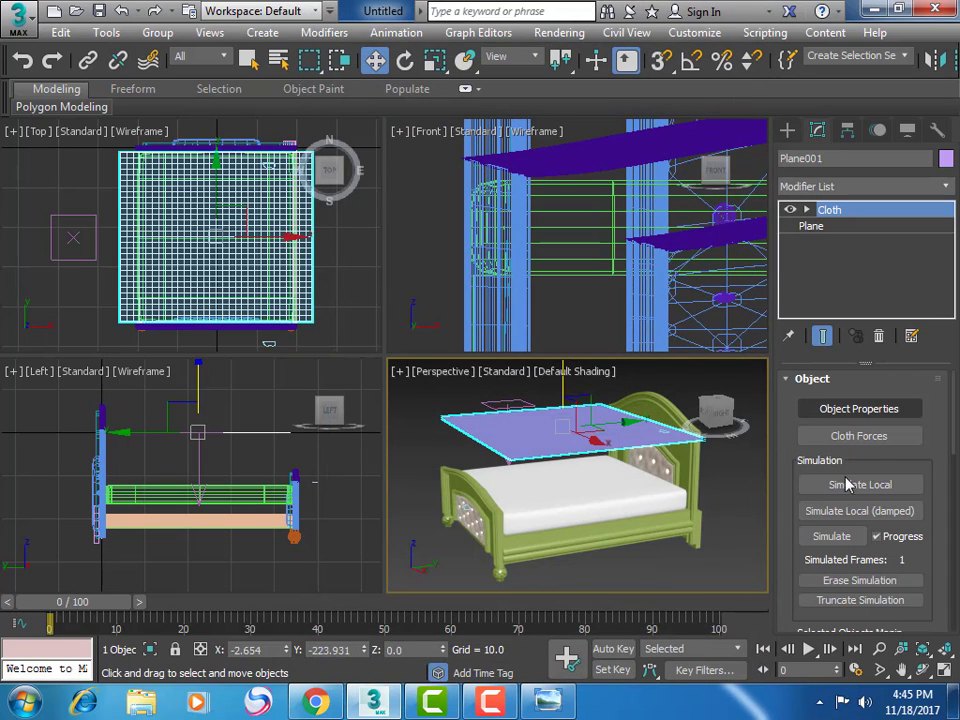
# Step: Add Gravity001 to the cloth's Forces in Simulation
pyautogui.click(858, 436)
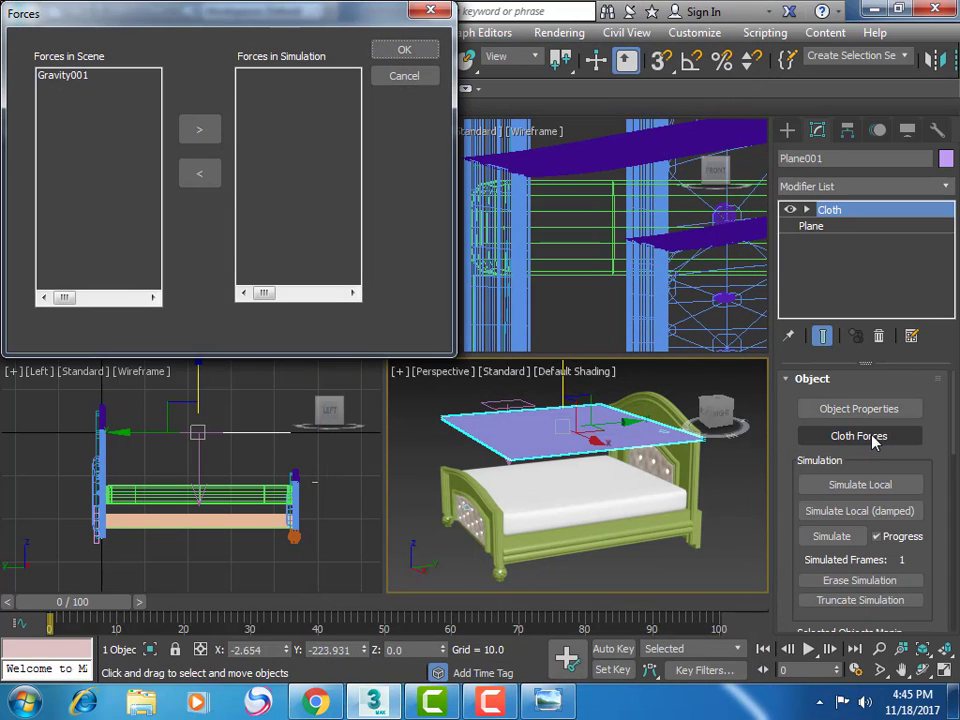
pyautogui.click(70, 78)
pyautogui.click(200, 131)
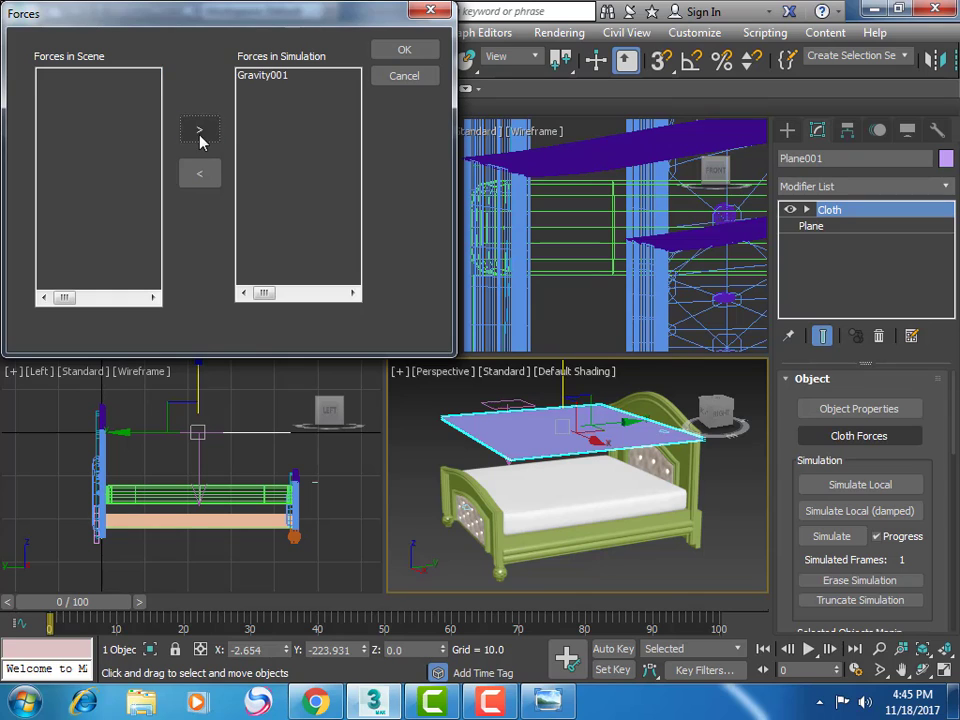
pyautogui.click(400, 50)
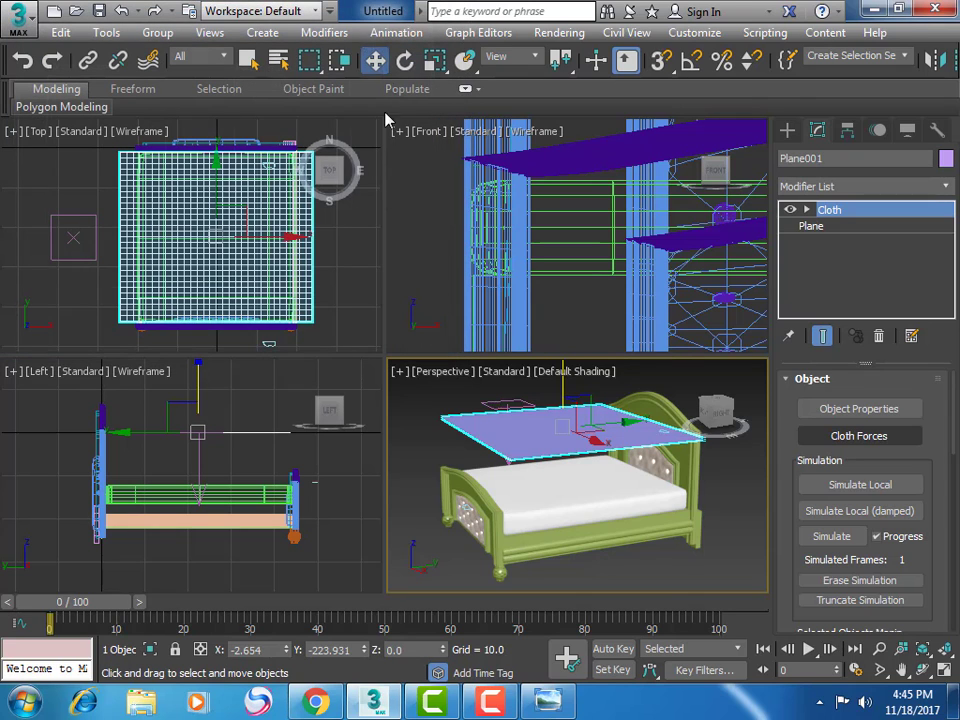
# Step: Run a damped local cloth simulation until the plane drapes over the mattress, then stop it
pyautogui.click(893, 513)
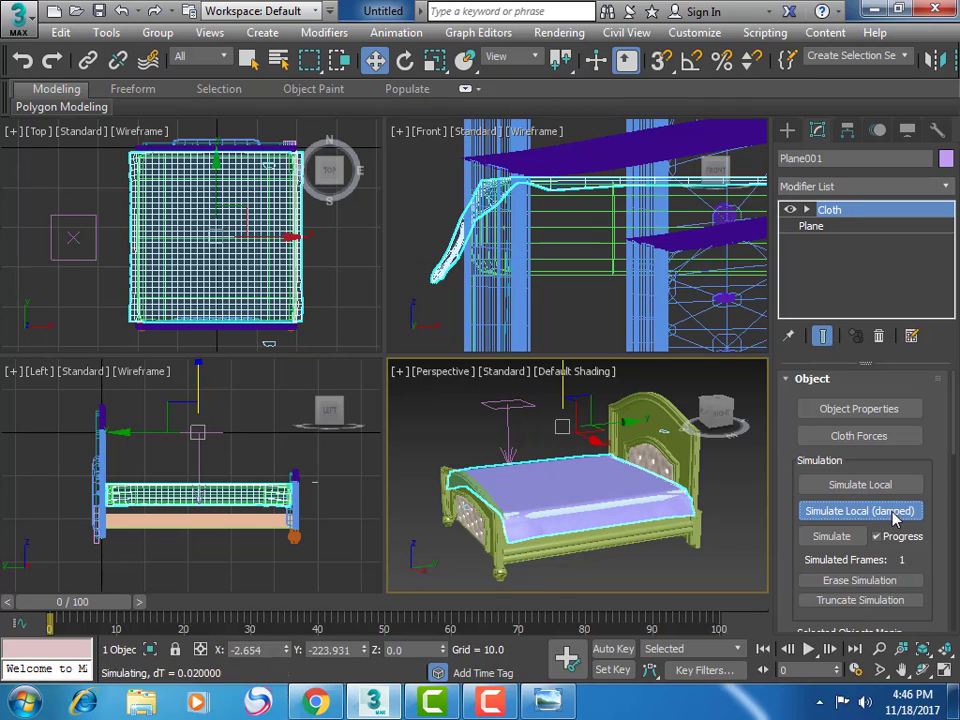
pyautogui.click(895, 511)
pyautogui.click(895, 511)
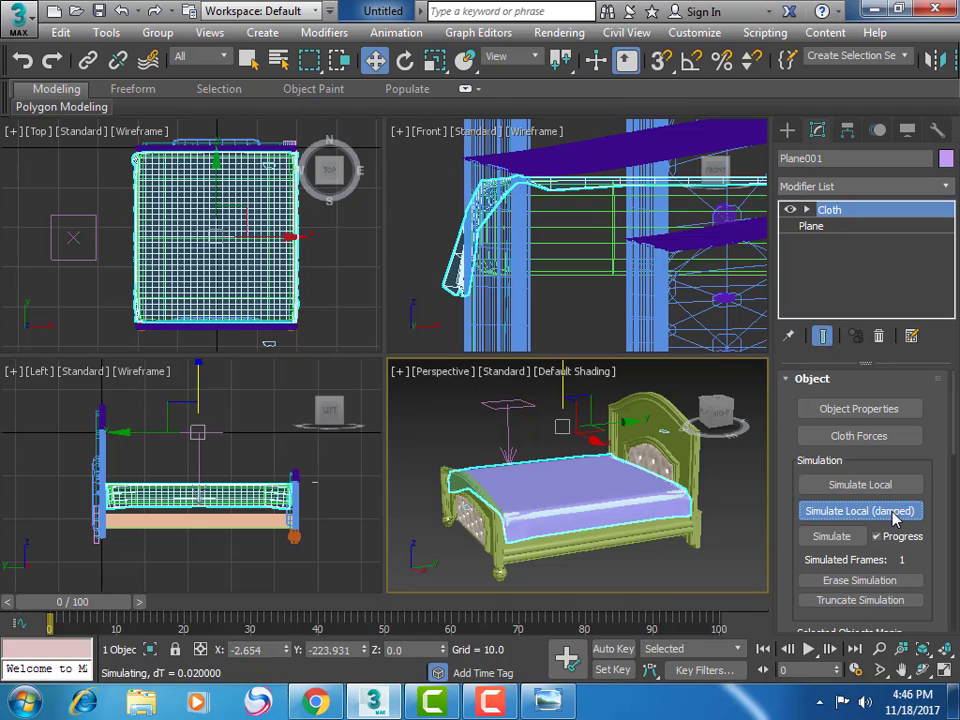
pyautogui.press('Escape')
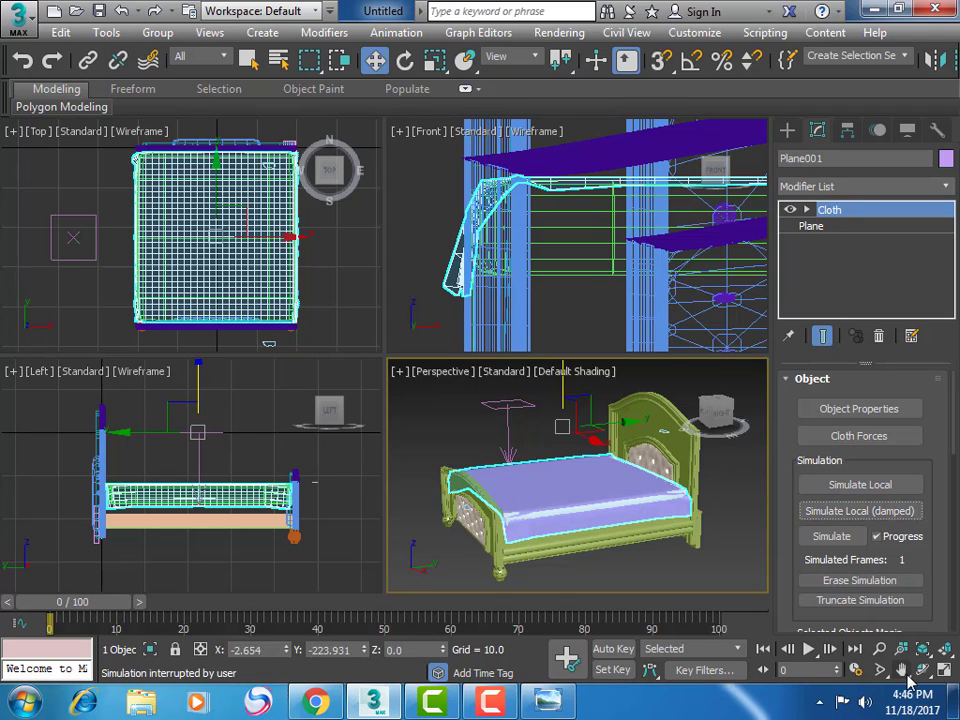
# Step: Scale the draped bed cover uniformly to about 102.218% using Scale Transform Type-In
pyautogui.hotkey('ctrl', 'p')
pyautogui.hotkey('alt', 'w')
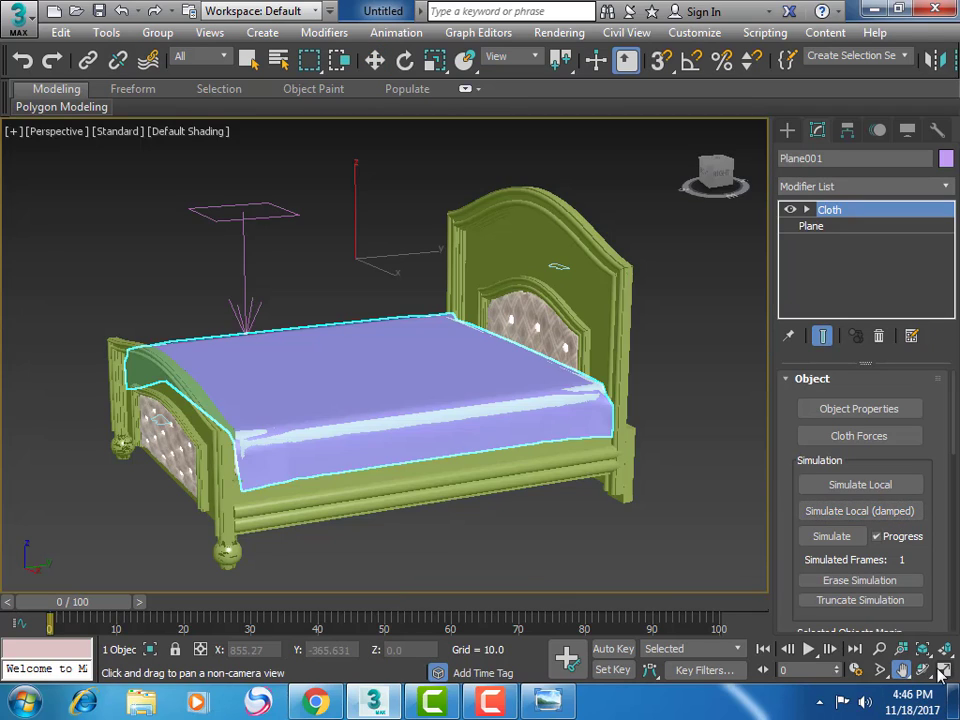
pyautogui.hotkey('ctrl', 'r')
pyautogui.moveTo(476, 440); pyautogui.dragTo(503, 435)
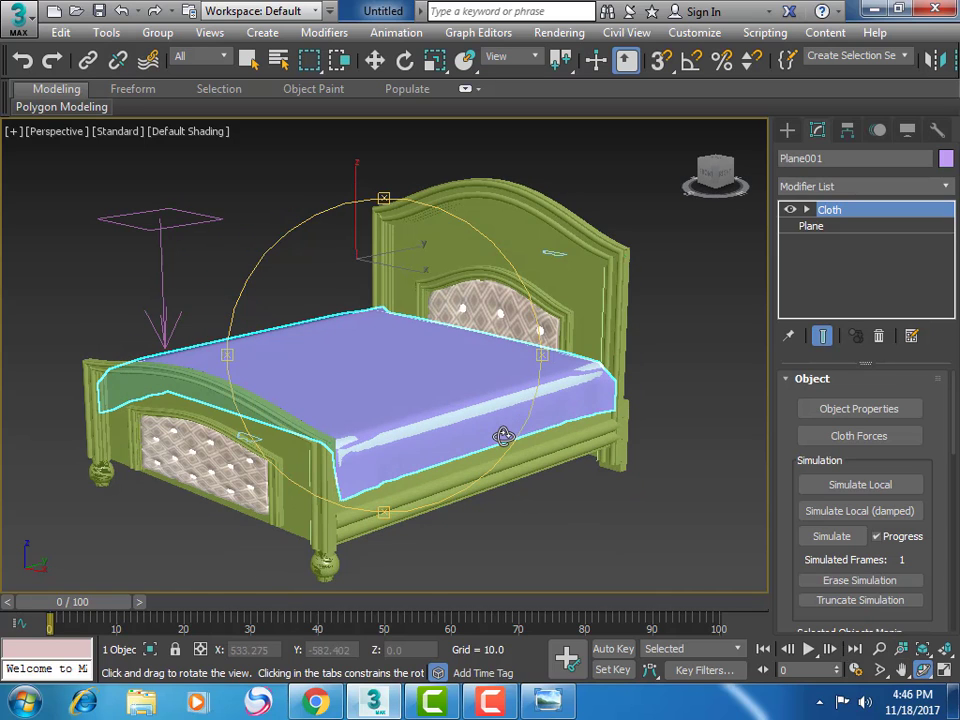
pyautogui.click(787, 130)
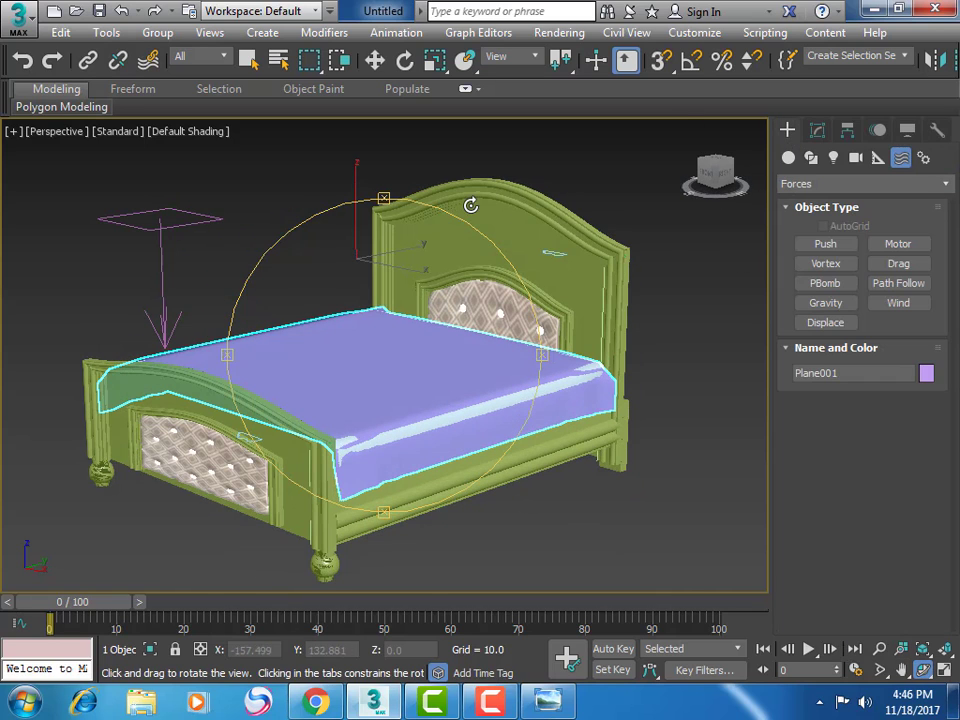
pyautogui.click(437, 58)
pyautogui.rightClick(437, 58)
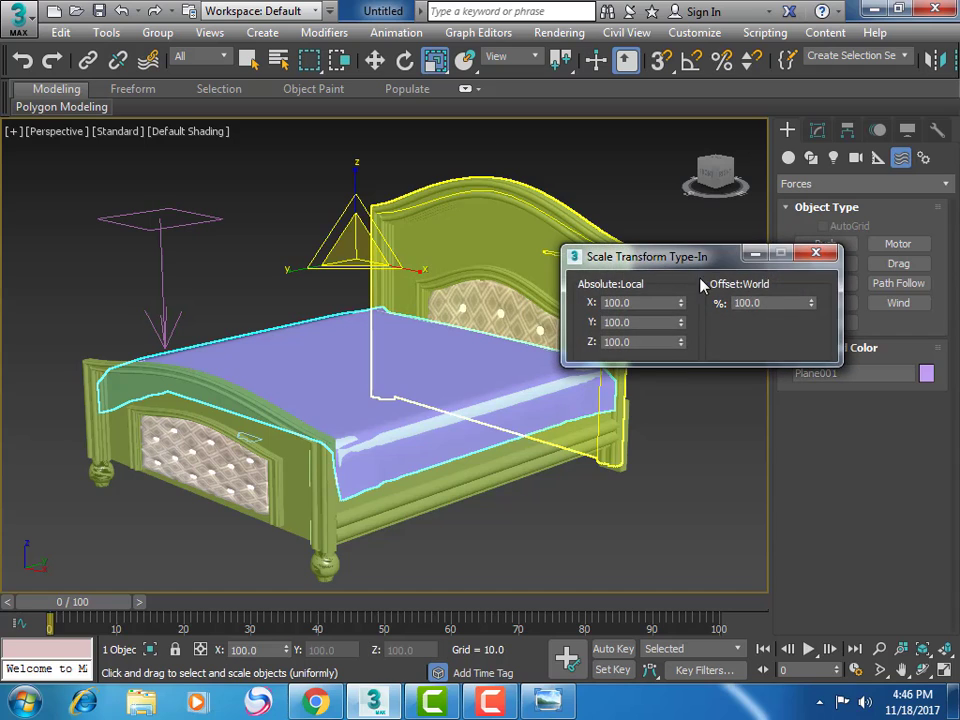
pyautogui.click(812, 300)
pyautogui.click(812, 300)
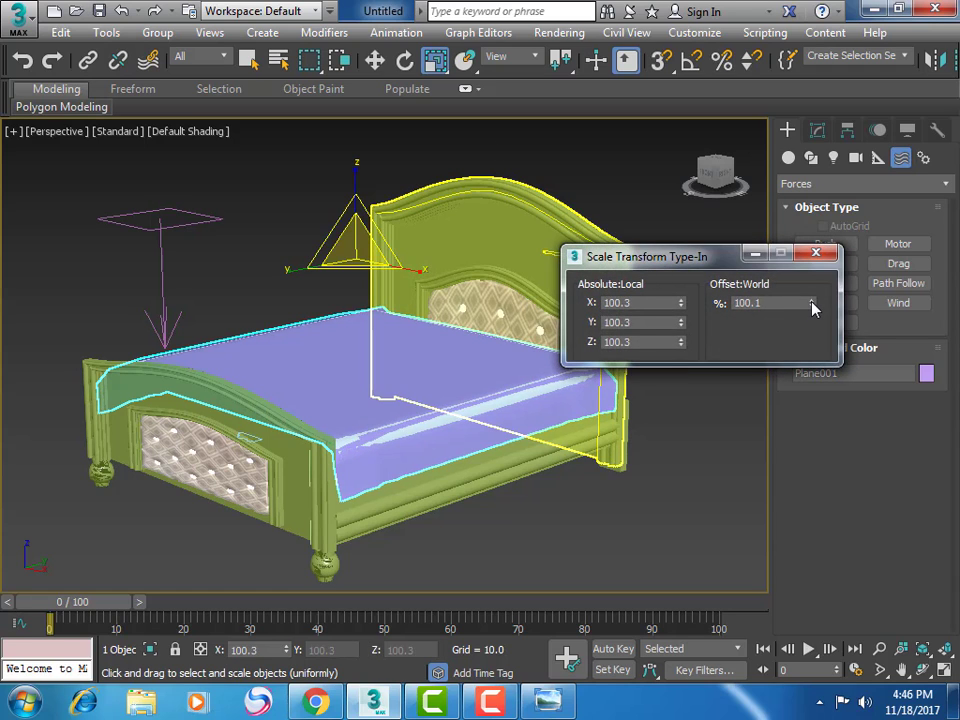
pyautogui.click(812, 300)
pyautogui.click(812, 300)
pyautogui.click(812, 300)
pyautogui.click(812, 300)
pyautogui.click(812, 300)
pyautogui.moveTo(812, 300); pyautogui.dragTo(810, 291)
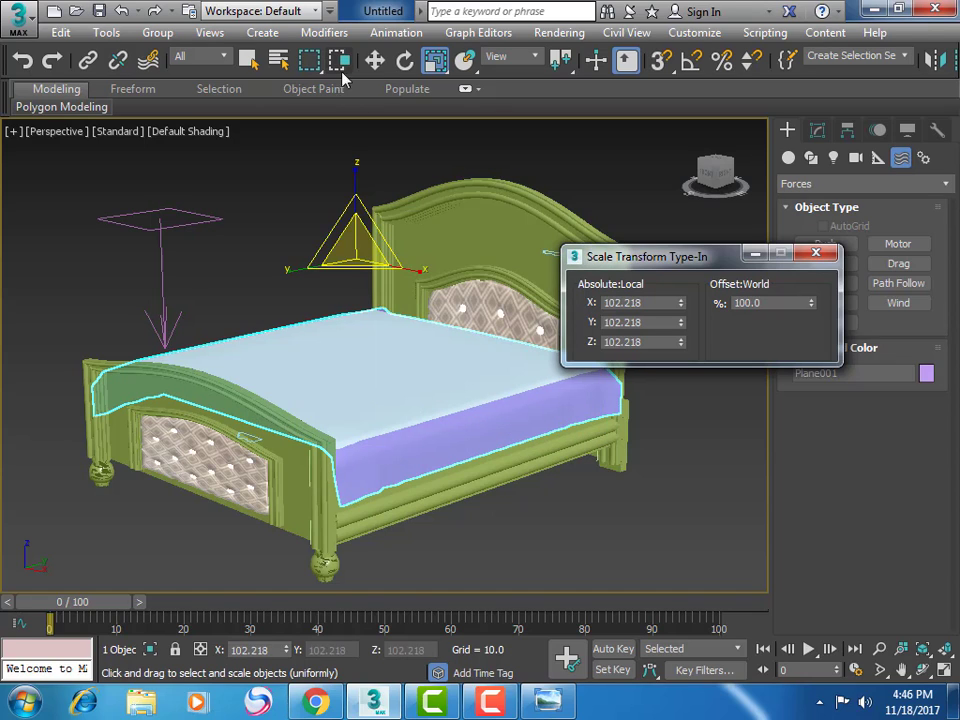
# Step: Raise the bed cover to Absolute Z 3.185 and close the type-in dialog
pyautogui.press('w')
pyautogui.moveTo(680, 342); pyautogui.dragTo(680, 338)
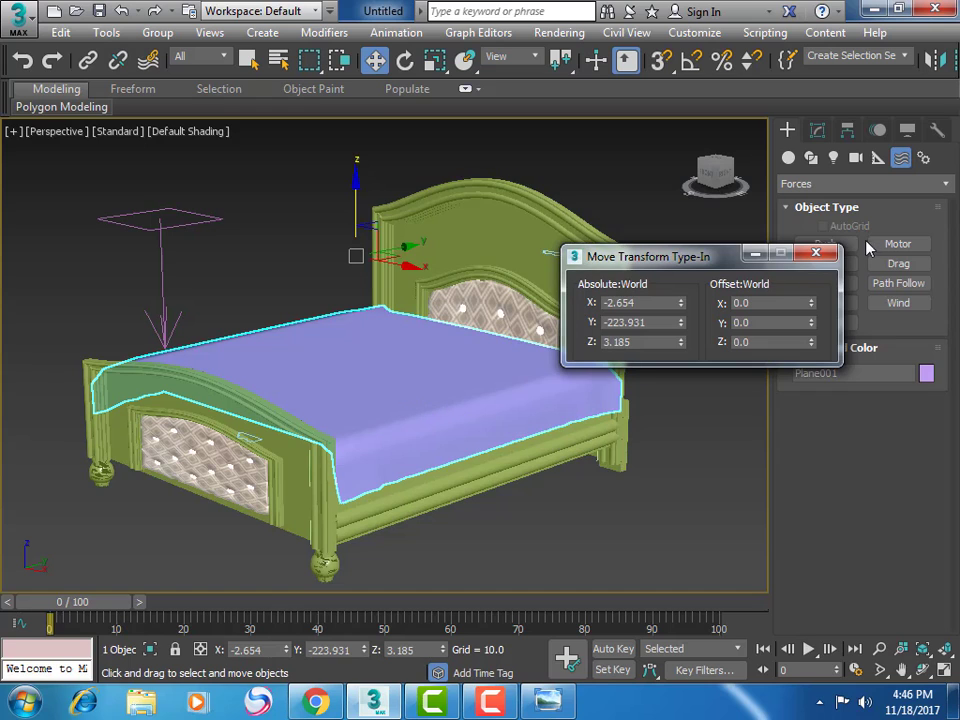
pyautogui.click(816, 253)
pyautogui.moveTo(862, 76); pyautogui.dragTo(484, 98)
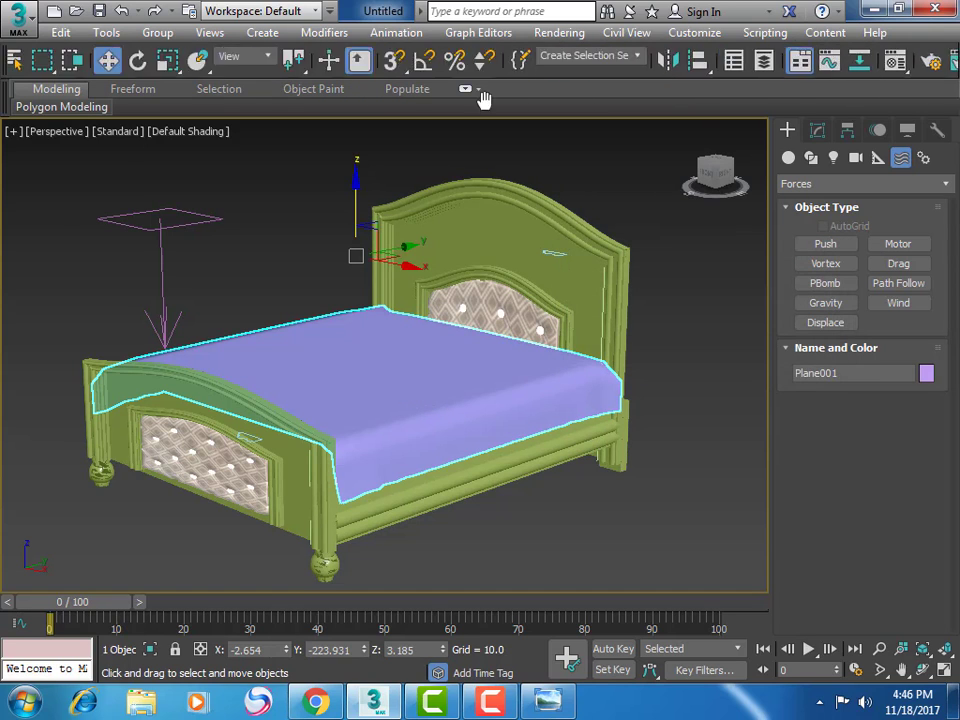
pyautogui.click(883, 62)
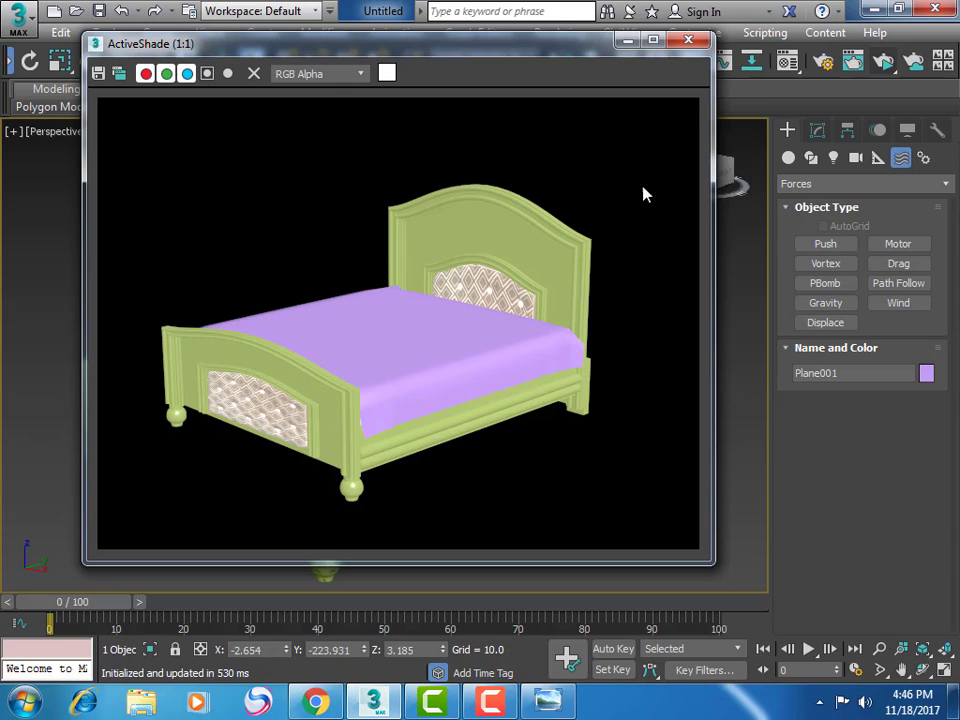
pyautogui.click(687, 42)
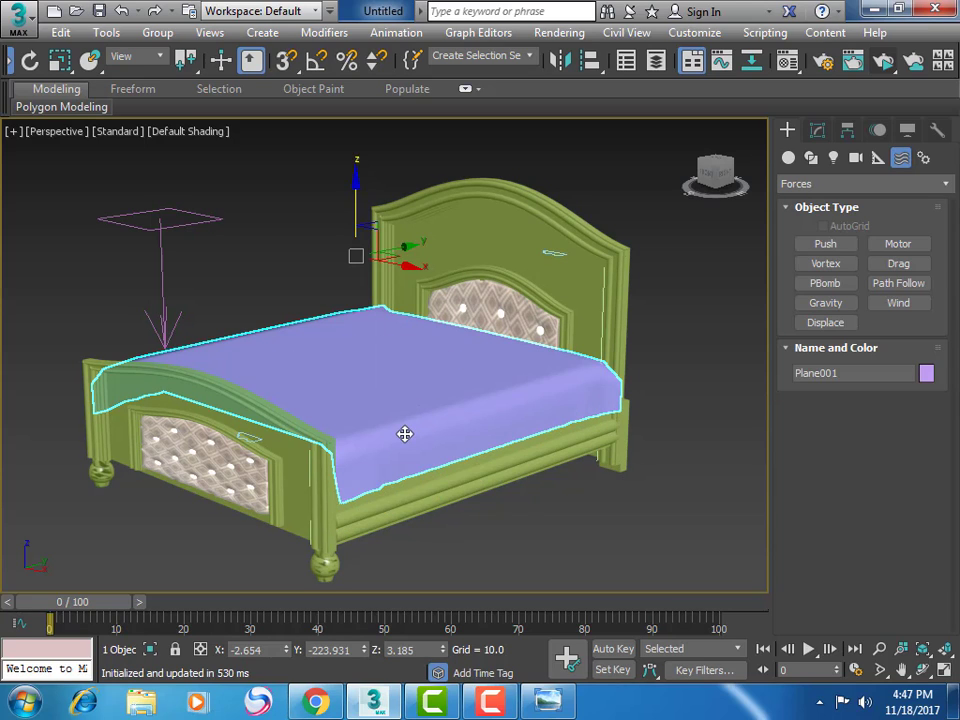
# Step: Assign the bed cover a material with IMG_2686.jpg as diffuse bitmap, shown in the viewport
pyautogui.click(787, 60)
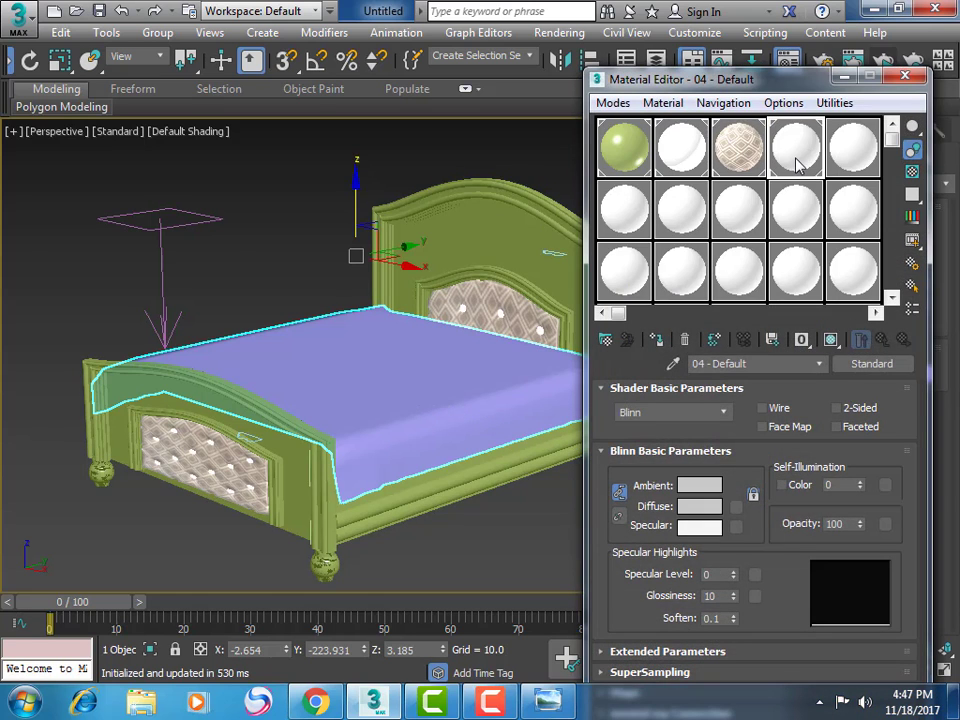
pyautogui.click(636, 218)
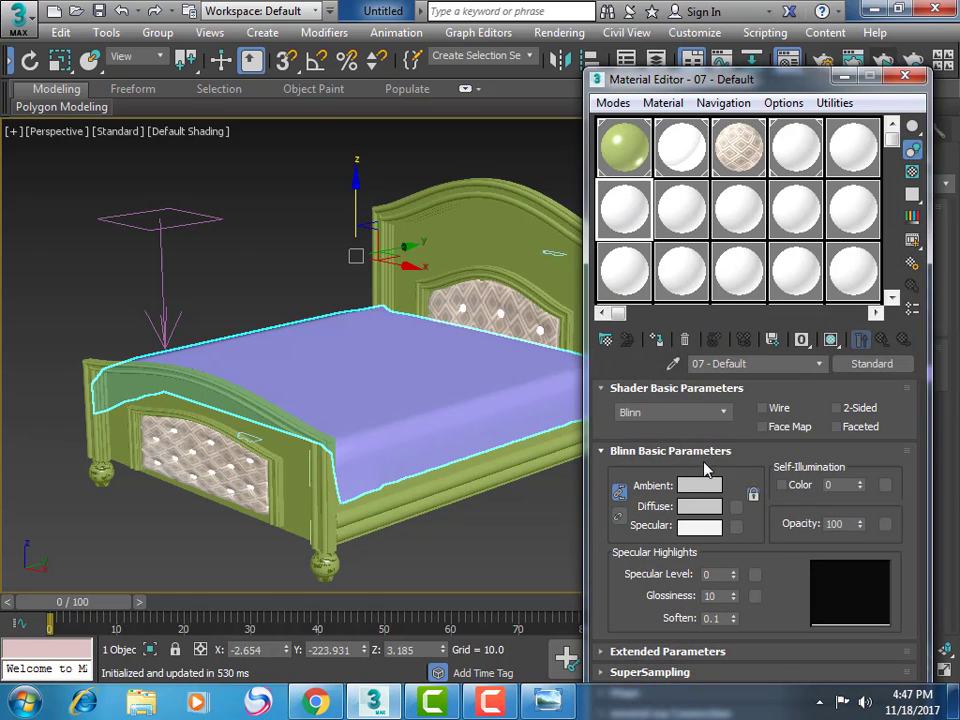
pyautogui.click(736, 507)
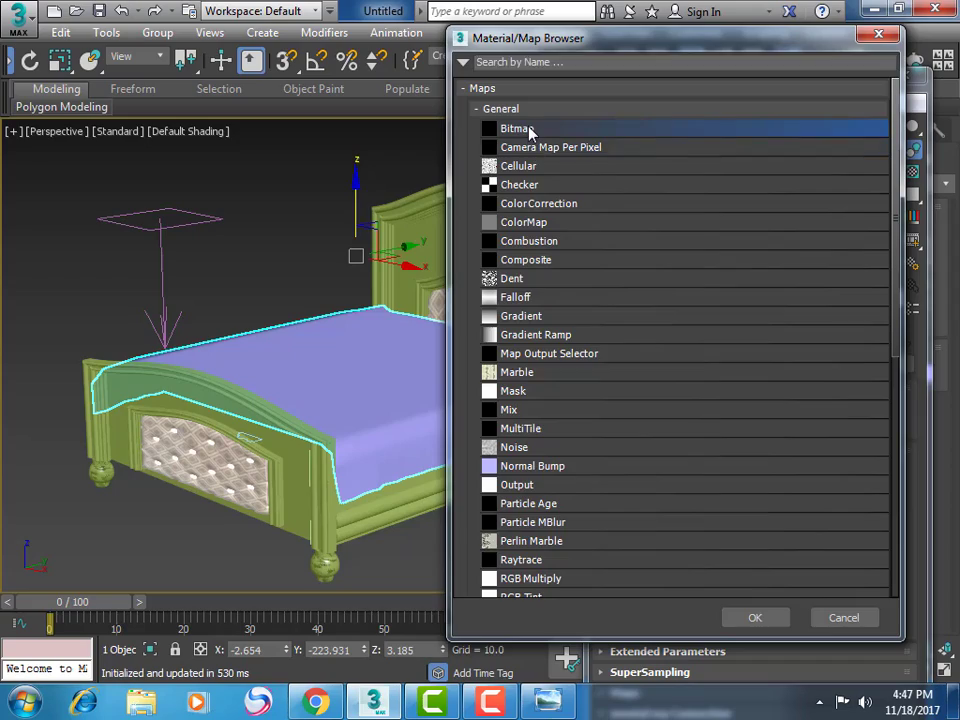
pyautogui.doubleClick(518, 129)
pyautogui.click(283, 278)
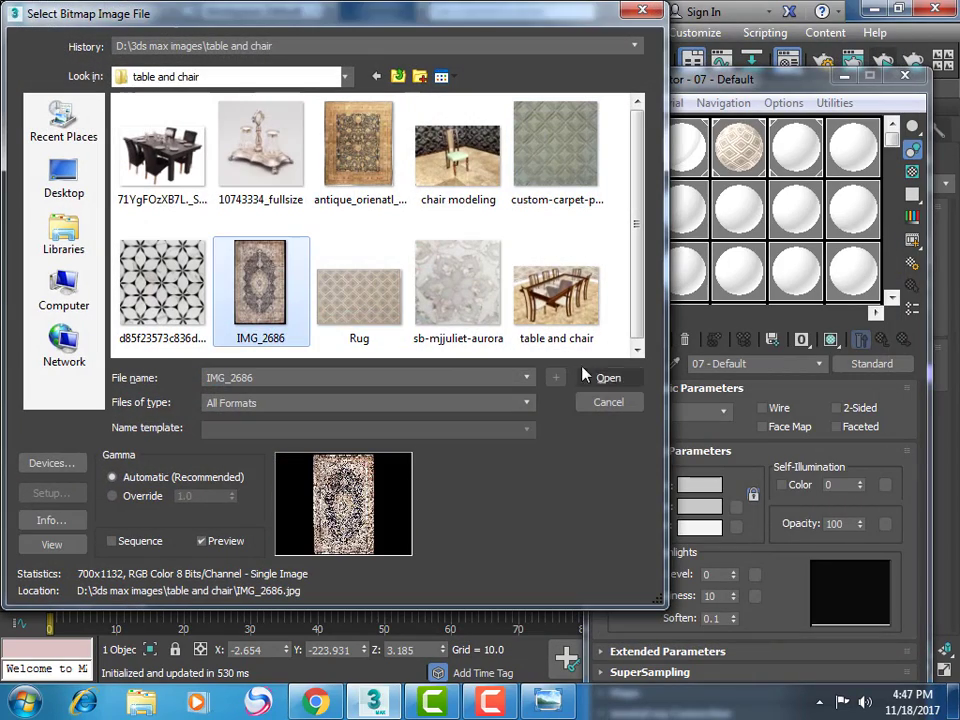
pyautogui.click(605, 377)
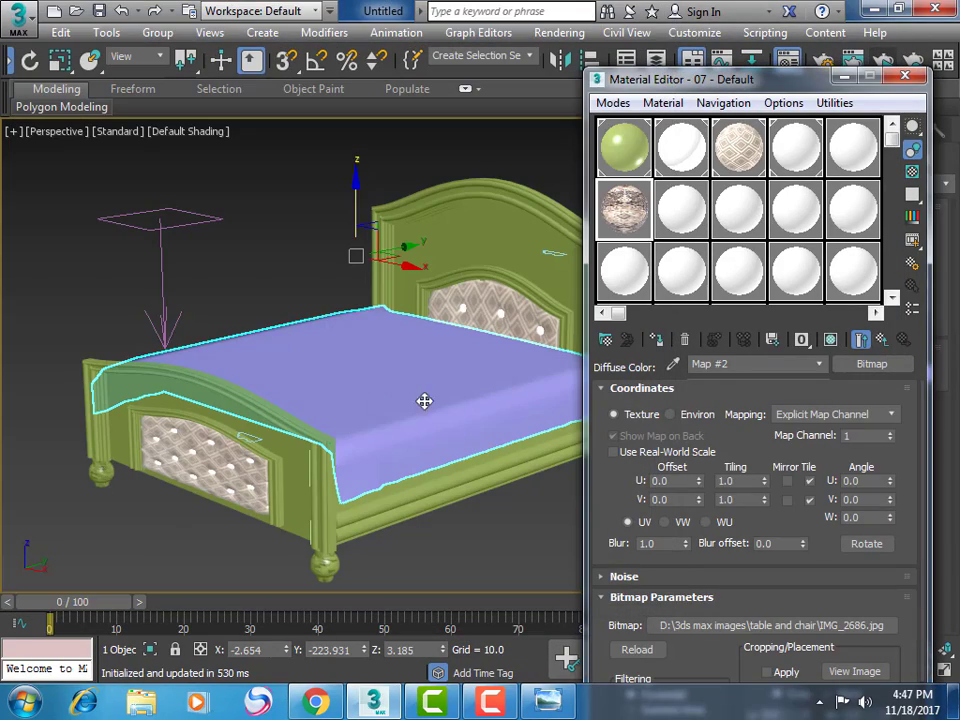
pyautogui.click(656, 339)
pyautogui.click(830, 340)
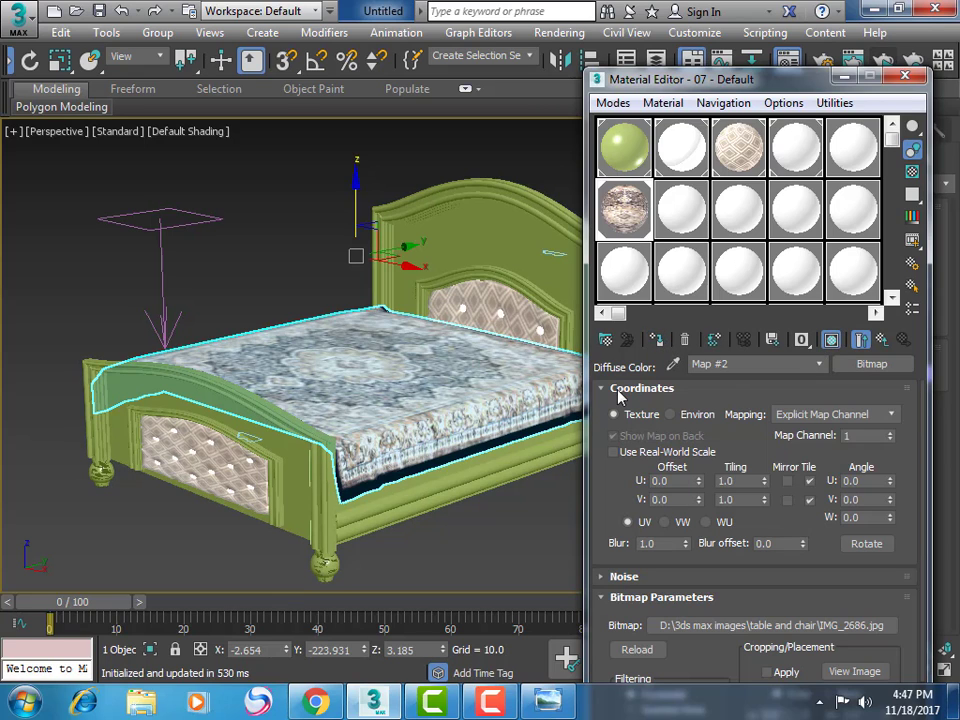
pyautogui.click(905, 78)
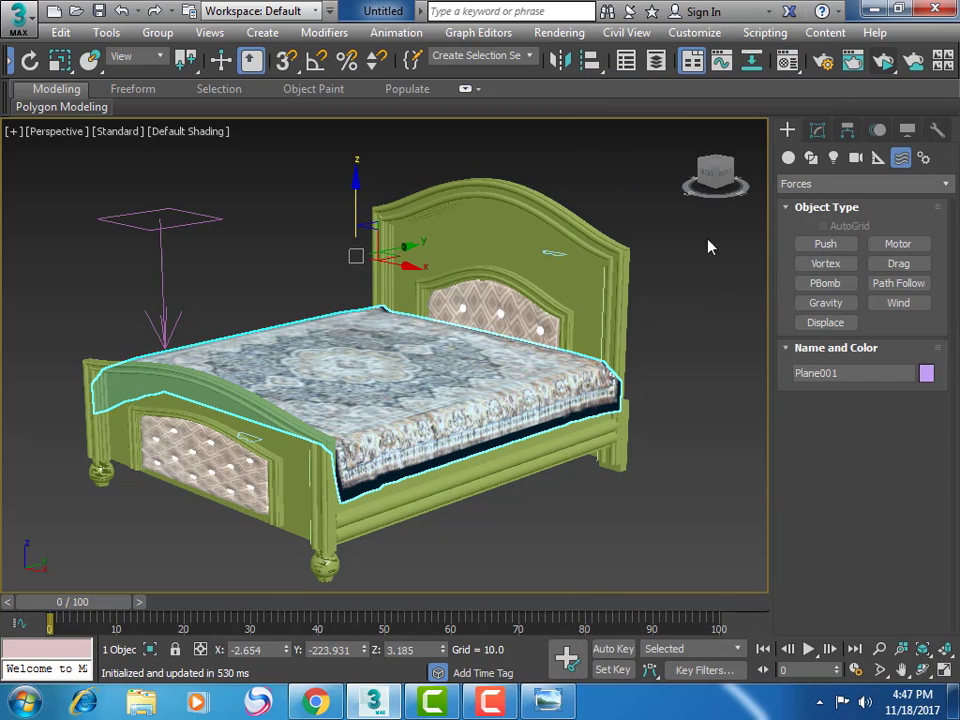
# Step: Draw a thin 89.605 × 195.716 × 2.358 box near the headboard in the Top view
pyautogui.click(788, 158)
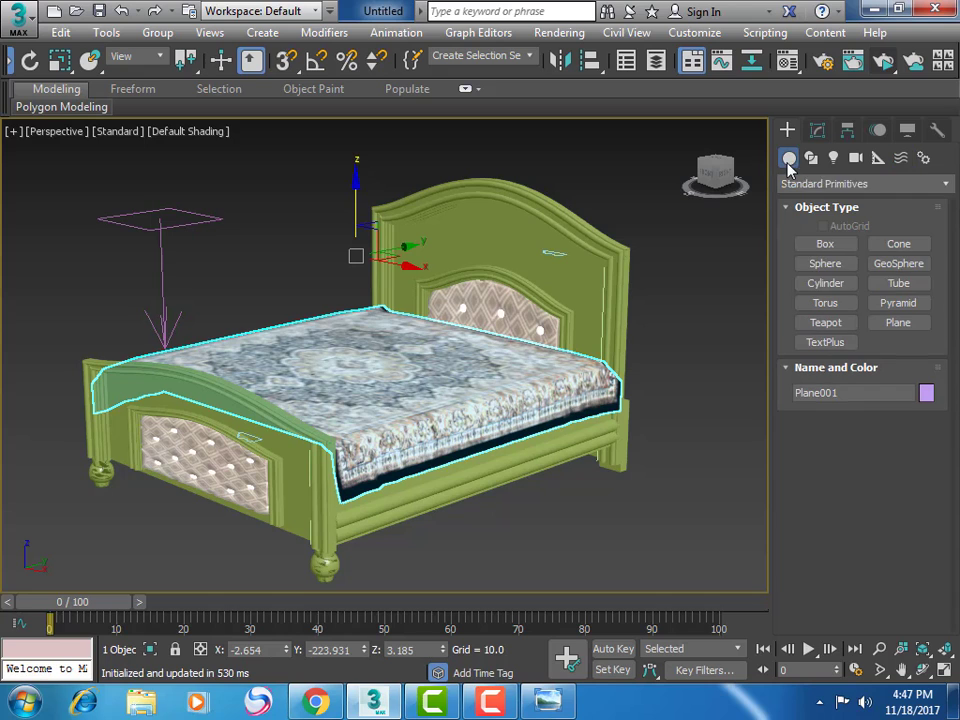
pyautogui.click(826, 247)
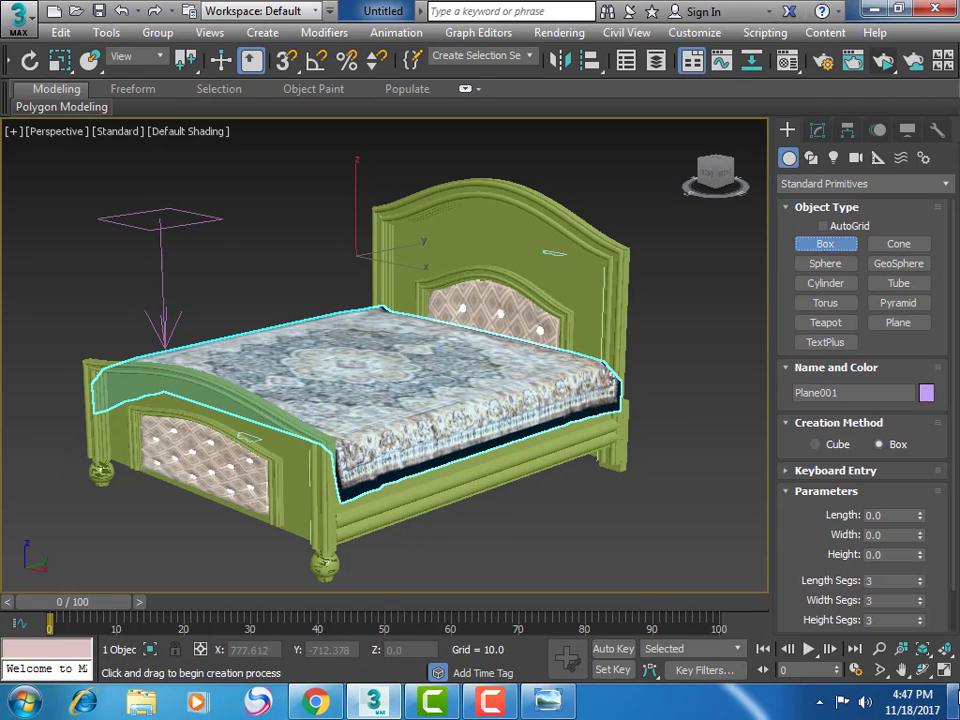
pyautogui.hotkey('alt', 'w')
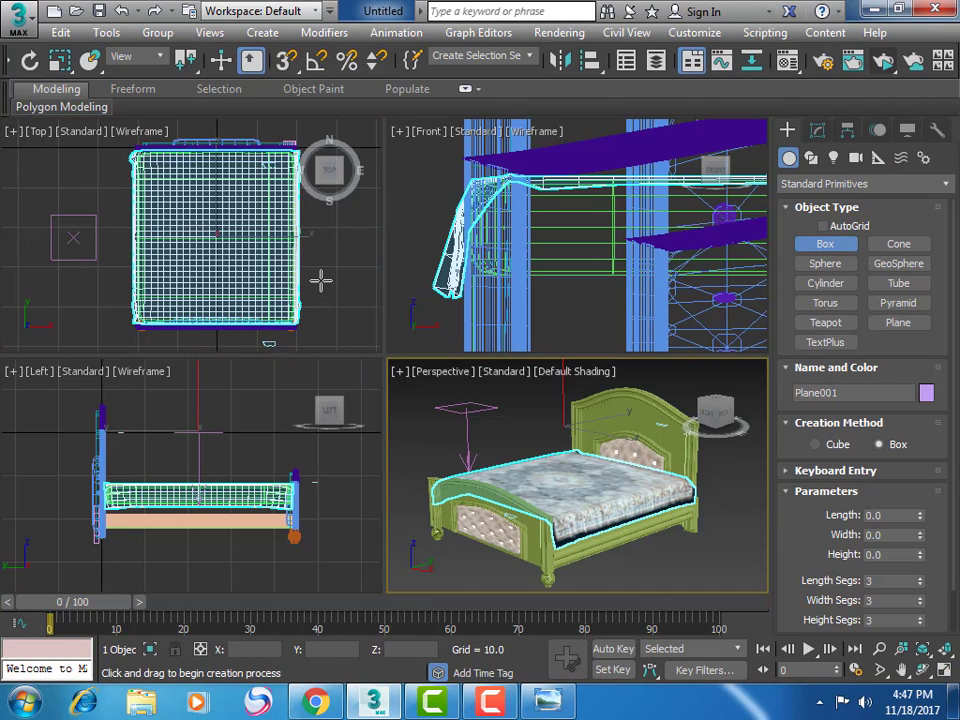
pyautogui.moveTo(315, 269); pyautogui.dragTo(393, 305)
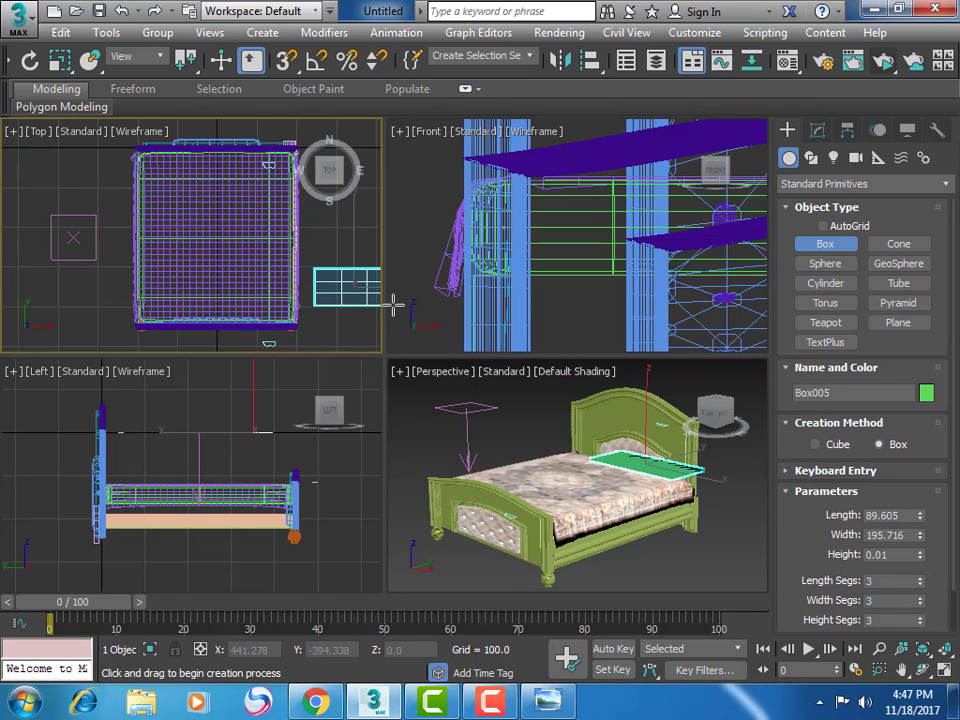
pyautogui.moveTo(393, 305); pyautogui.dragTo(393, 305)
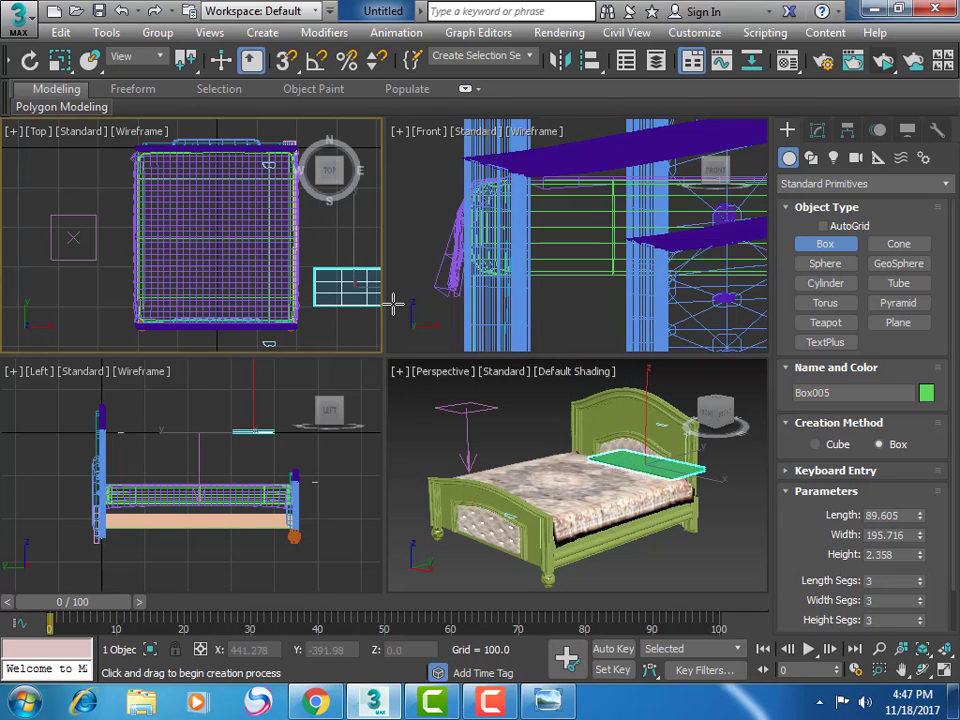
# Step: Zoom in on the new box and set its segments to 20 × 18 × 1
pyautogui.click(879, 669)
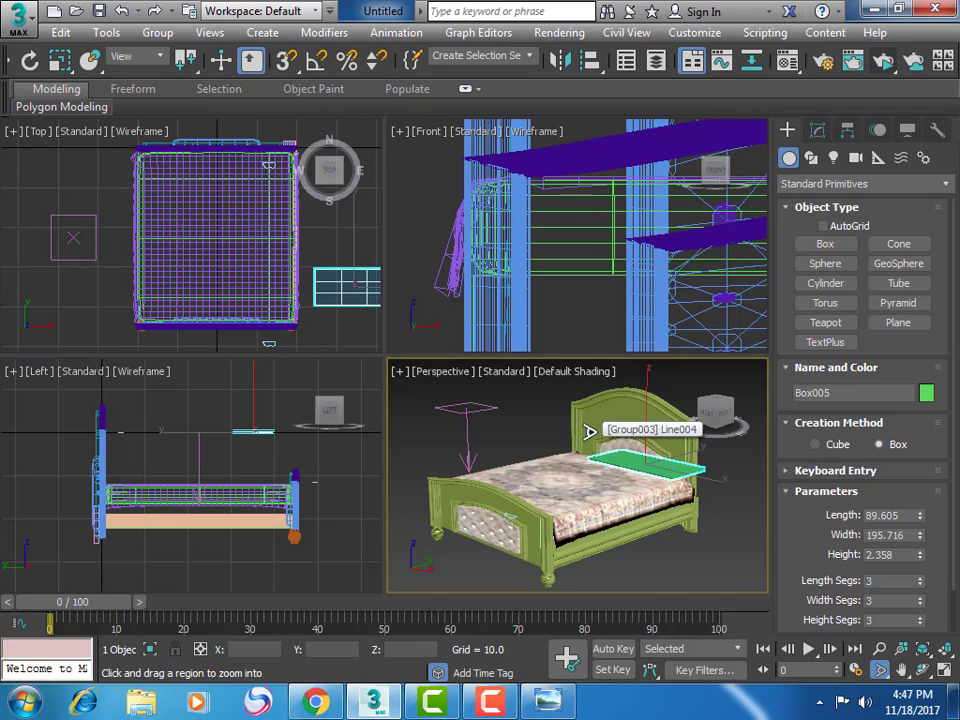
pyautogui.scroll(-3, 650, 460)
pyautogui.scroll(3, 606, 422)
pyautogui.scroll(4, 590, 400)
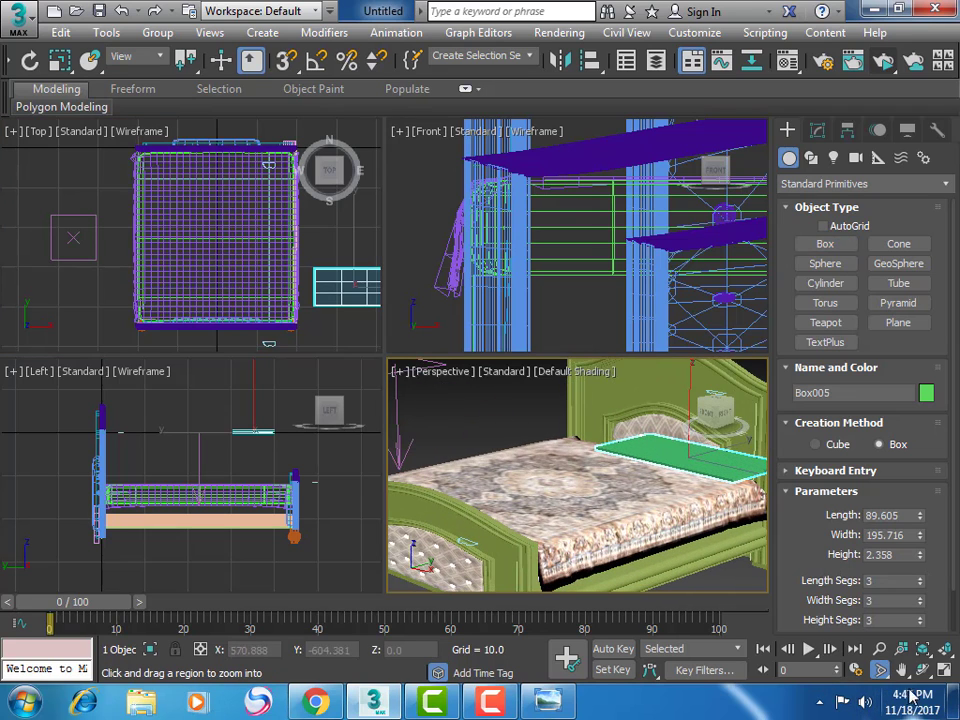
pyautogui.moveTo(509, 390)
pyautogui.keyDown('alt'); pyautogui.mouseDown(button='middle')
pyautogui.moveTo(537, 521)
pyautogui.moveTo(536, 489)
pyautogui.moveTo(596, 542)
pyautogui.mouseUp(button='middle'); pyautogui.keyUp('alt')
pyautogui.moveTo(377, 332)
pyautogui.mouseDown(button='middle')
pyautogui.moveTo(185, 311)
pyautogui.moveTo(236, 321)
pyautogui.mouseUp(button='middle')
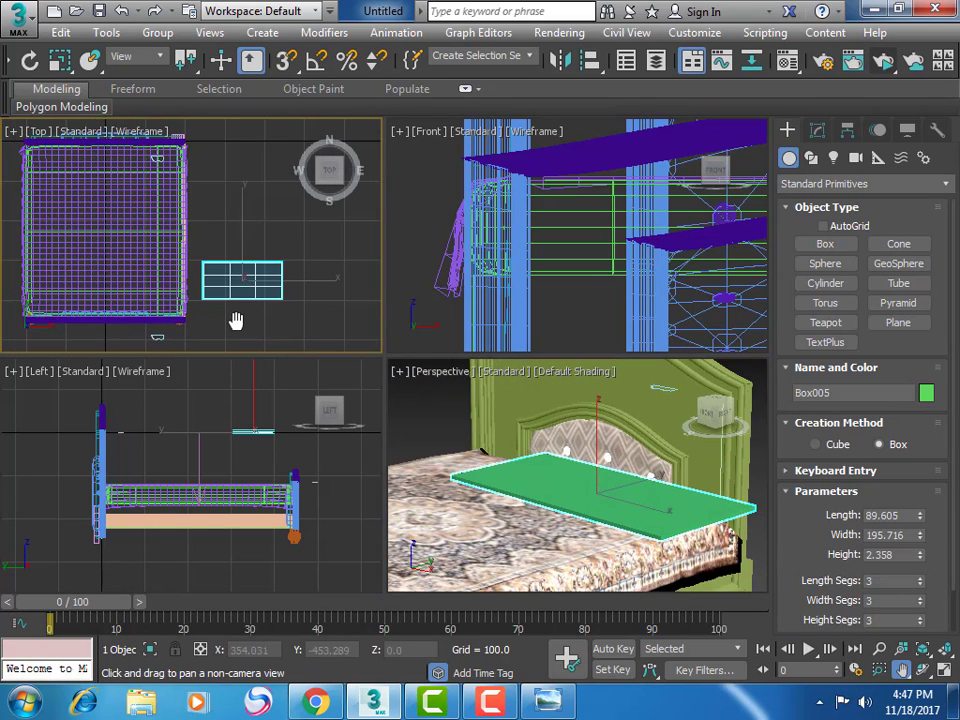
pyautogui.scroll(1, 238, 321)
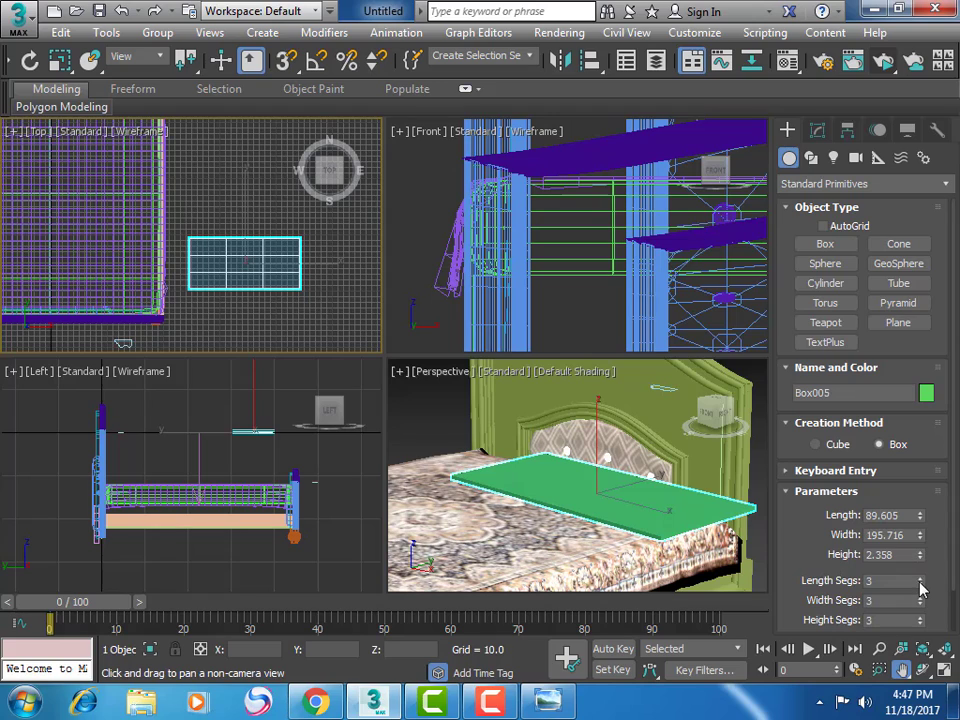
pyautogui.moveTo(919, 597); pyautogui.dragTo(918, 583)
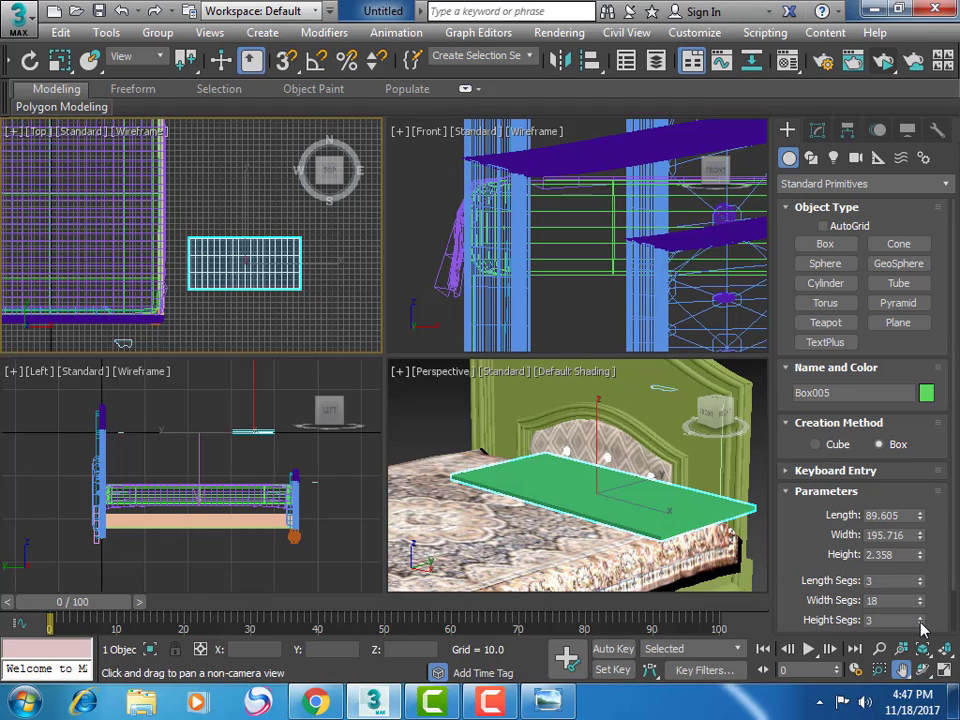
pyautogui.moveTo(920, 622); pyautogui.dragTo(924, 562)
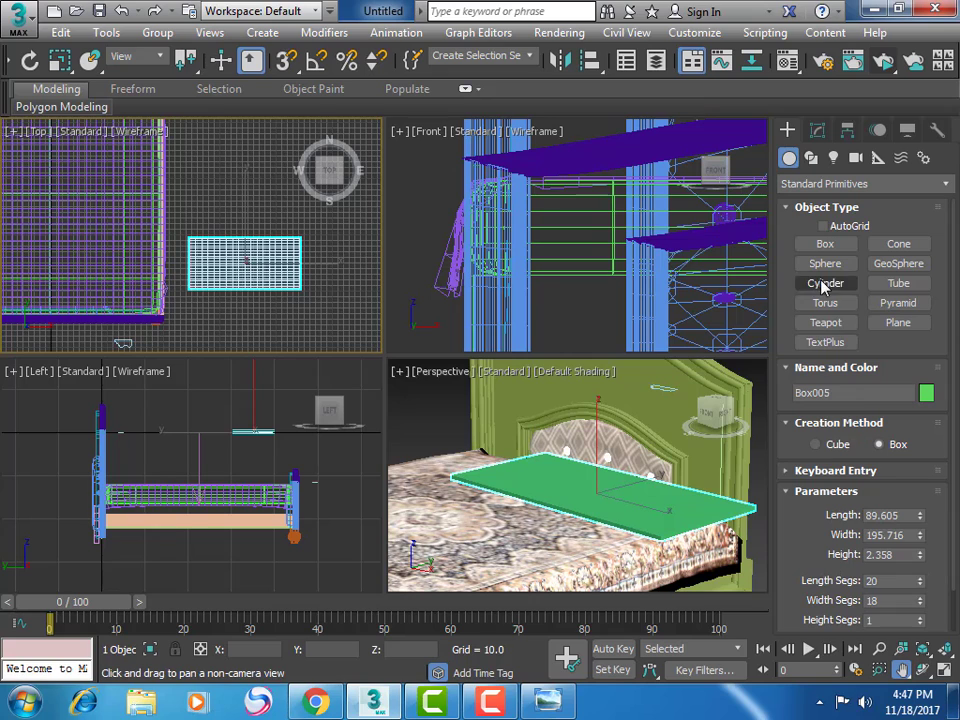
pyautogui.click(816, 134)
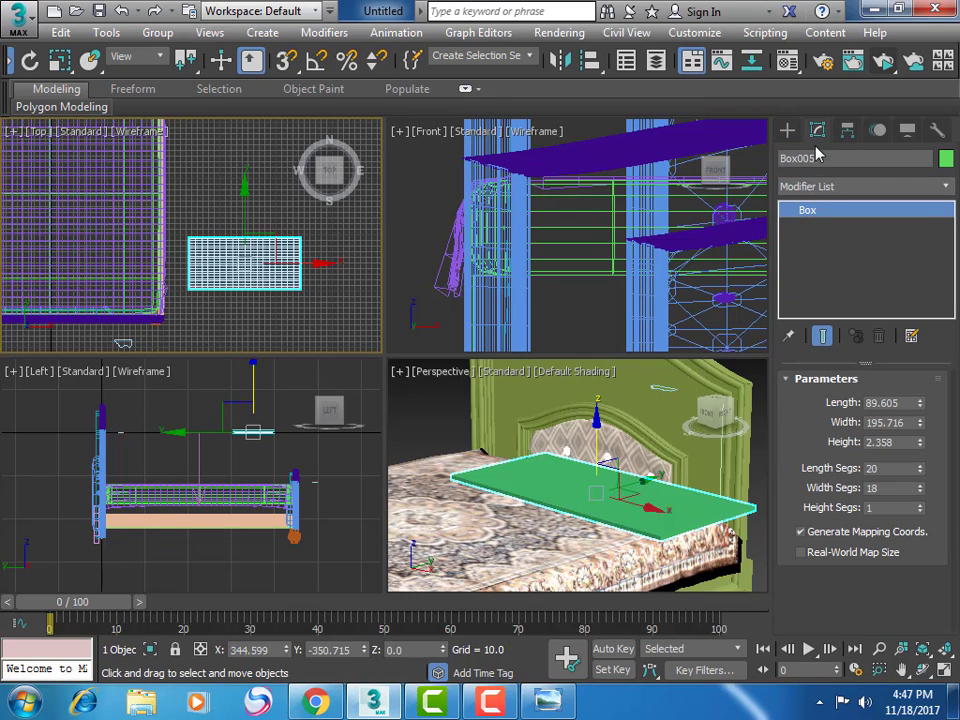
# Step: Add a Cloth modifier to the flat green box Box005 from the Modifier List
pyautogui.click(836, 205)
pyautogui.scroll(-2, 955, 305)
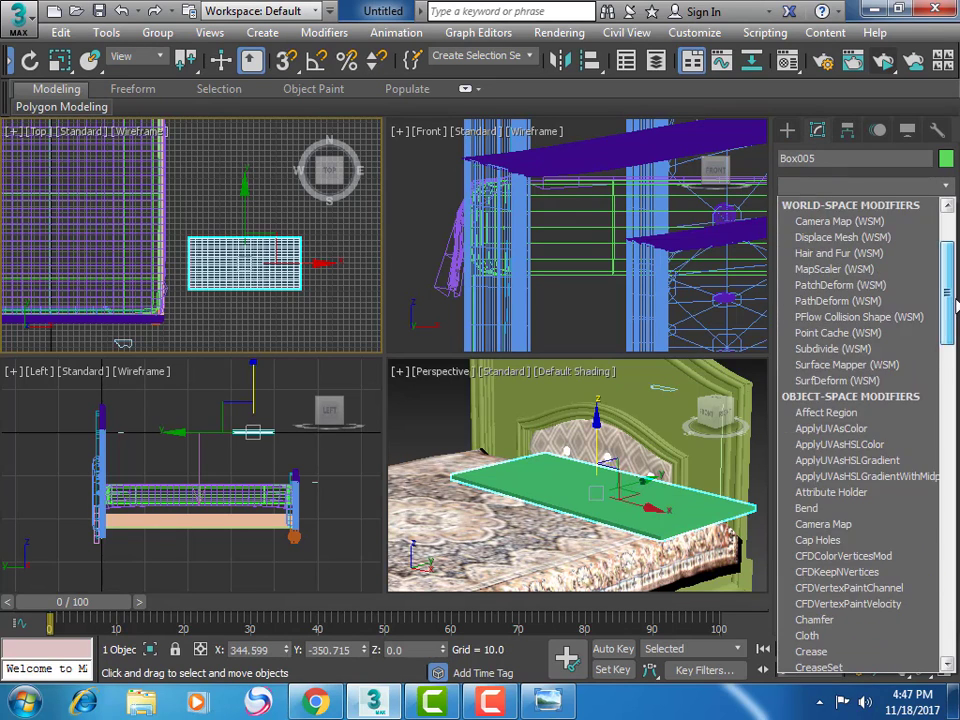
pyautogui.scroll(-3, 955, 305)
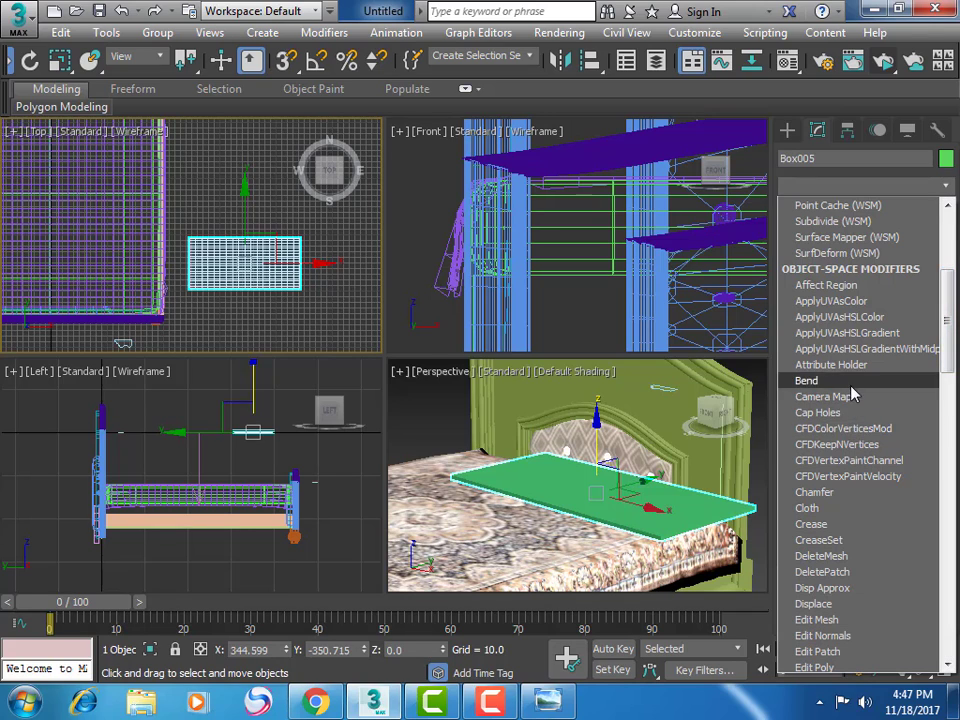
pyautogui.click(835, 508)
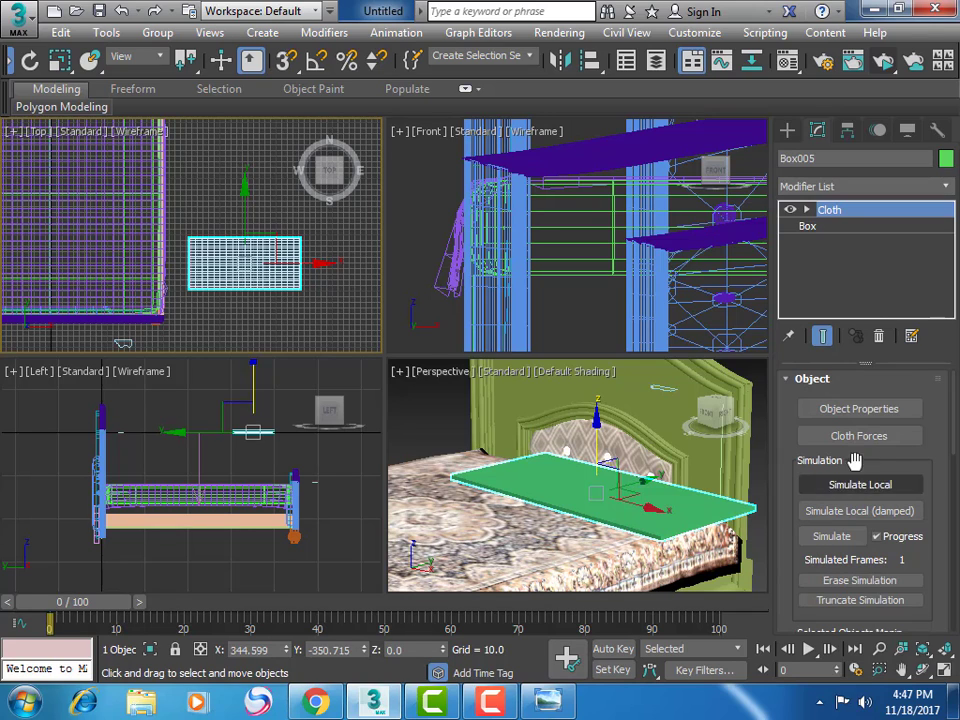
pyautogui.scroll(-1, 937, 403)
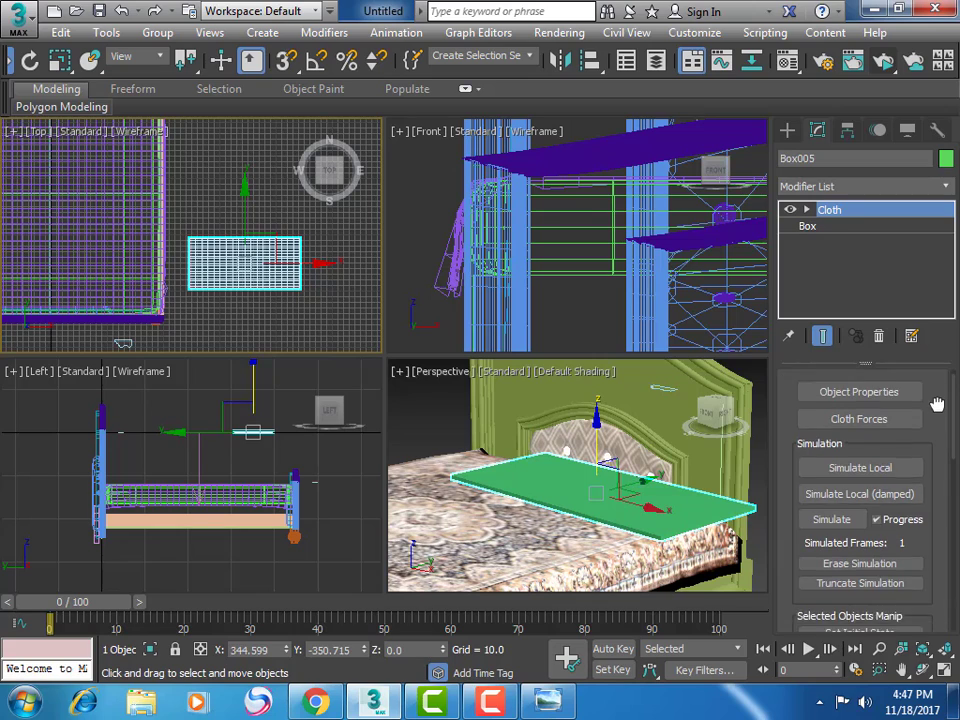
pyautogui.moveTo(937, 403); pyautogui.dragTo(939, 473)
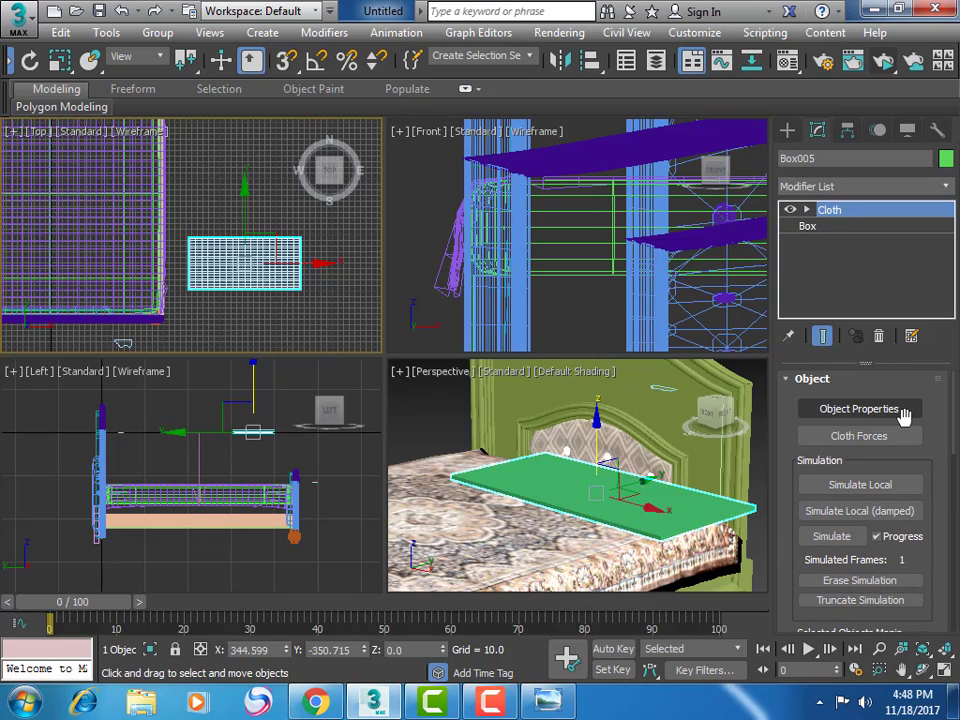
# Step: In Cloth Object Properties, make Box005 a Cloth object with Pressure 20 and confirm
pyautogui.click(900, 412)
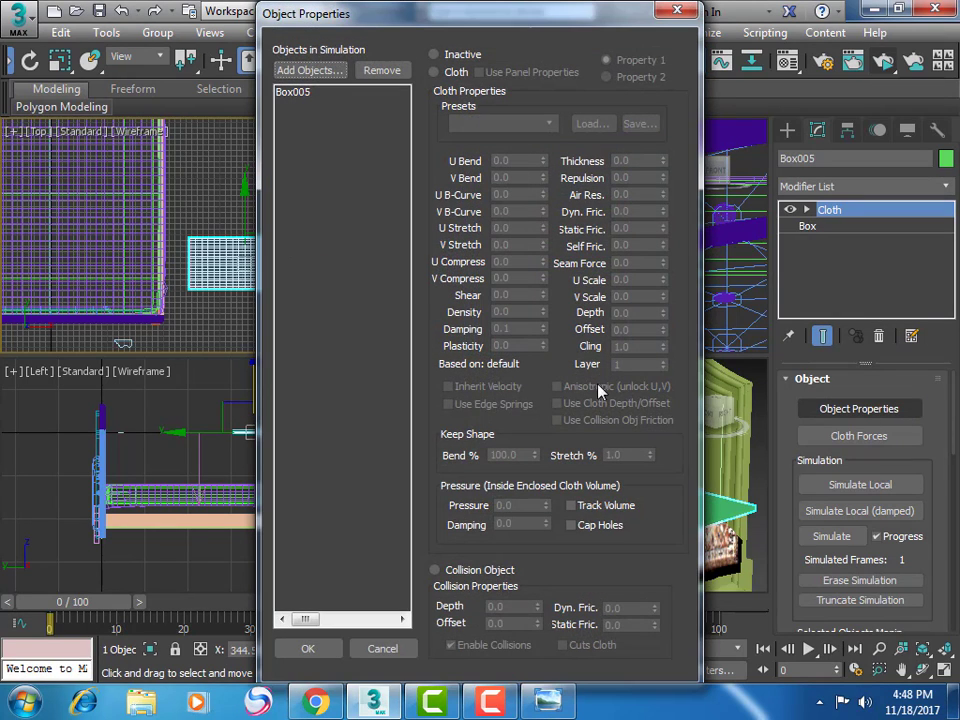
pyautogui.click(293, 94)
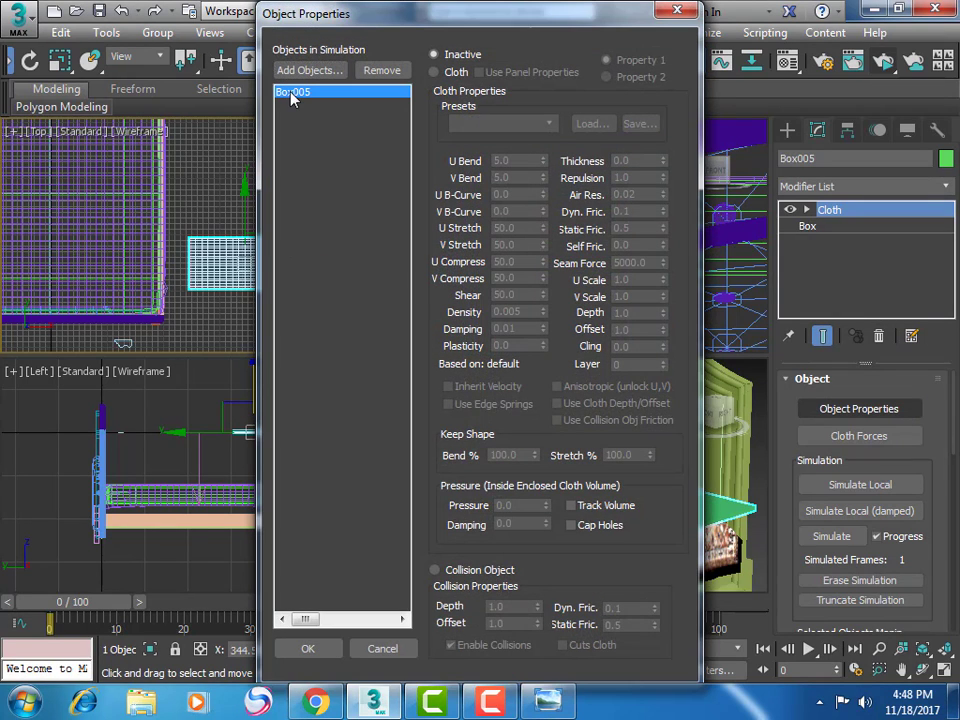
pyautogui.click(433, 72)
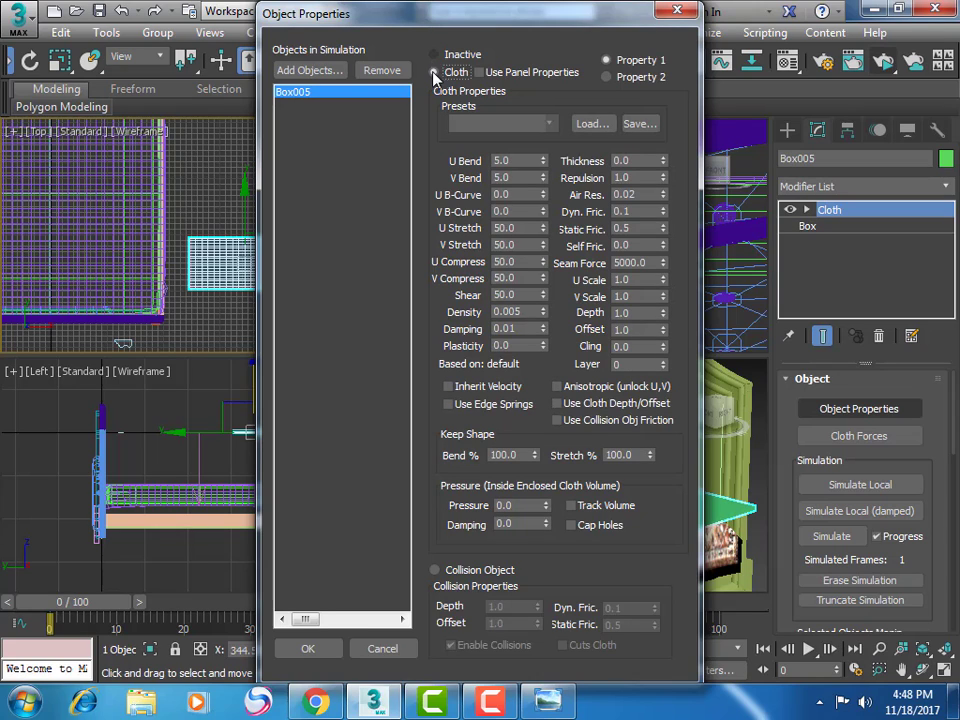
pyautogui.doubleClick(505, 506)
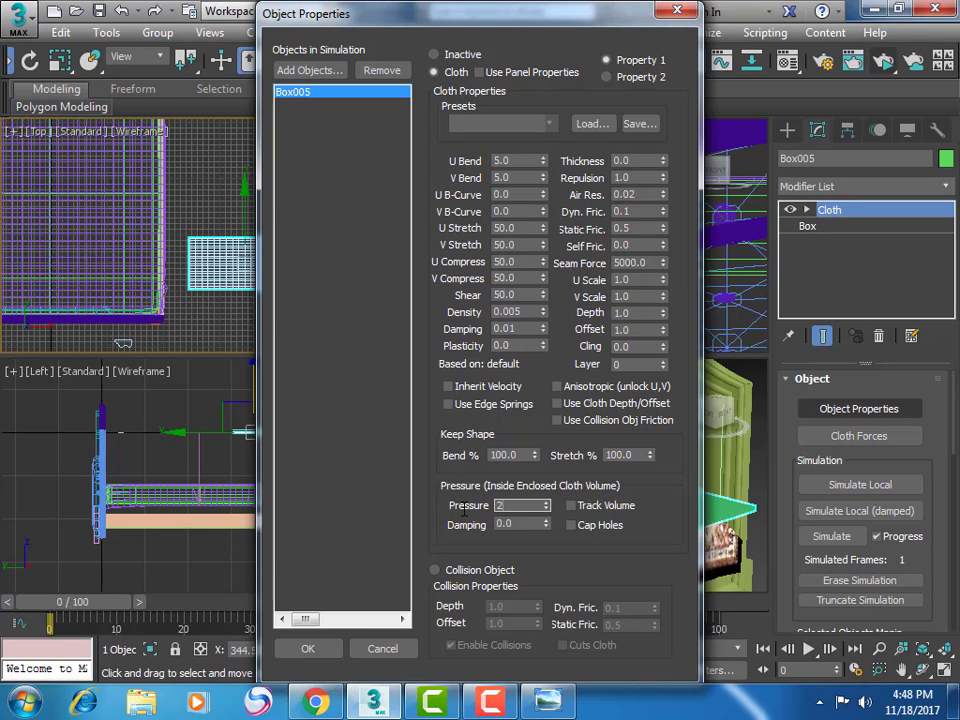
pyautogui.press('Return')
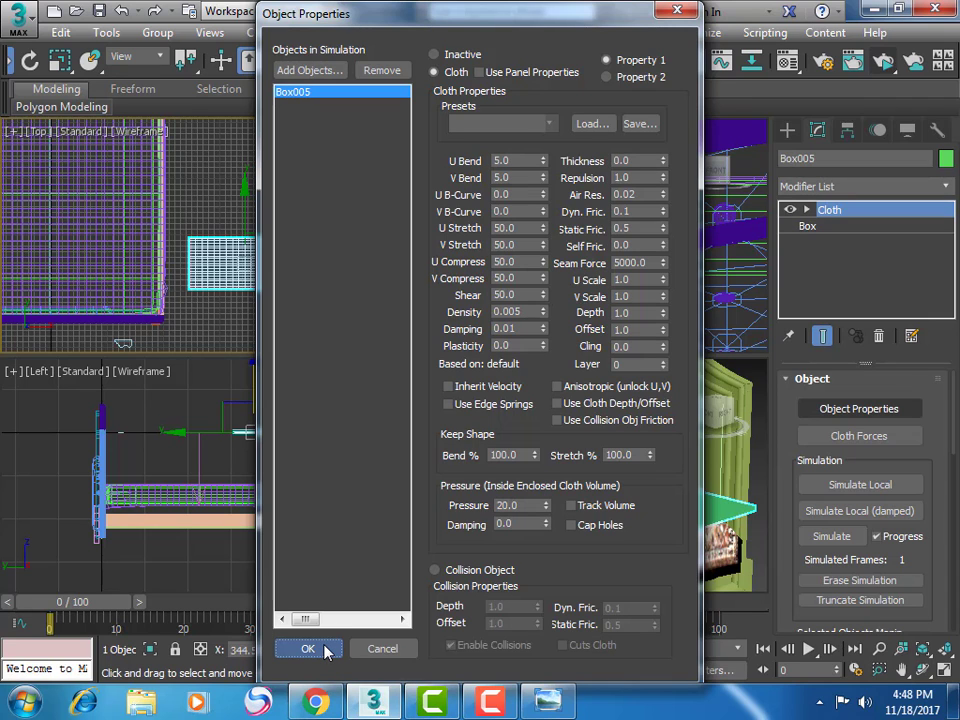
pyautogui.click(326, 651)
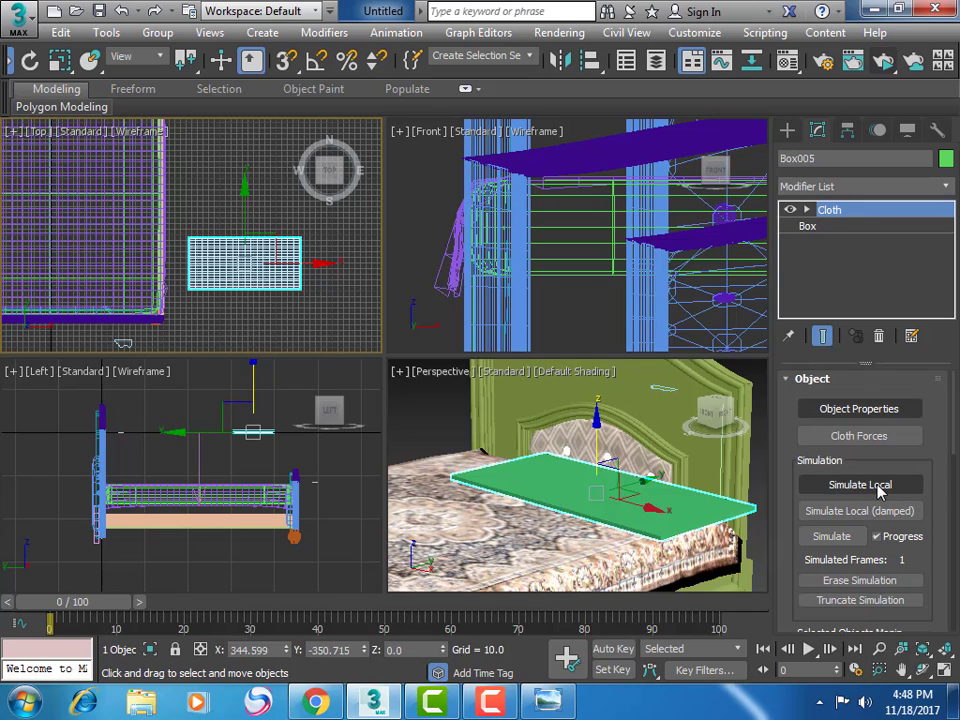
# Step: Run Simulate Local until Box005 puffs into a pillow, undoing and rerunning as needed
pyautogui.click(878, 488)
pyautogui.click(878, 488)
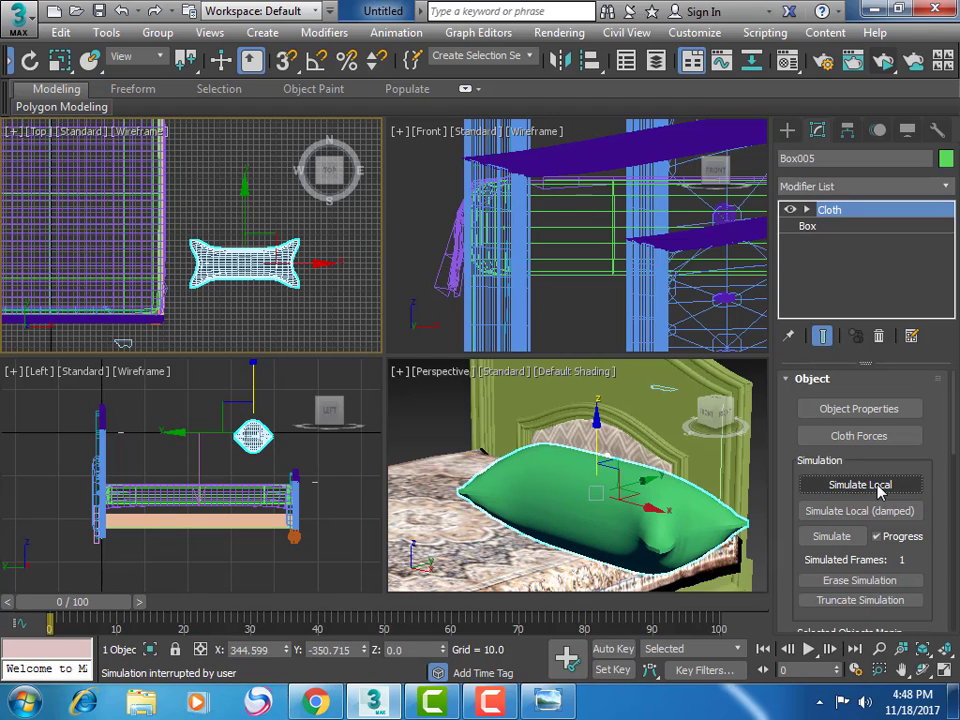
pyautogui.hotkey('ctrl', 'z')
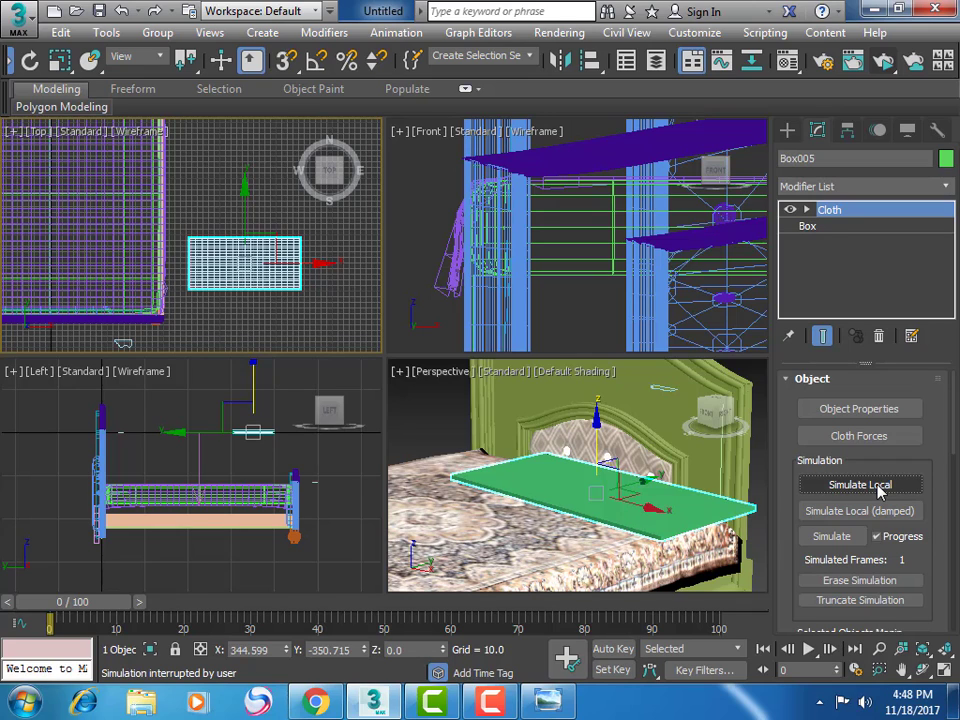
pyautogui.click(878, 488)
pyautogui.click(878, 488)
pyautogui.click(878, 488)
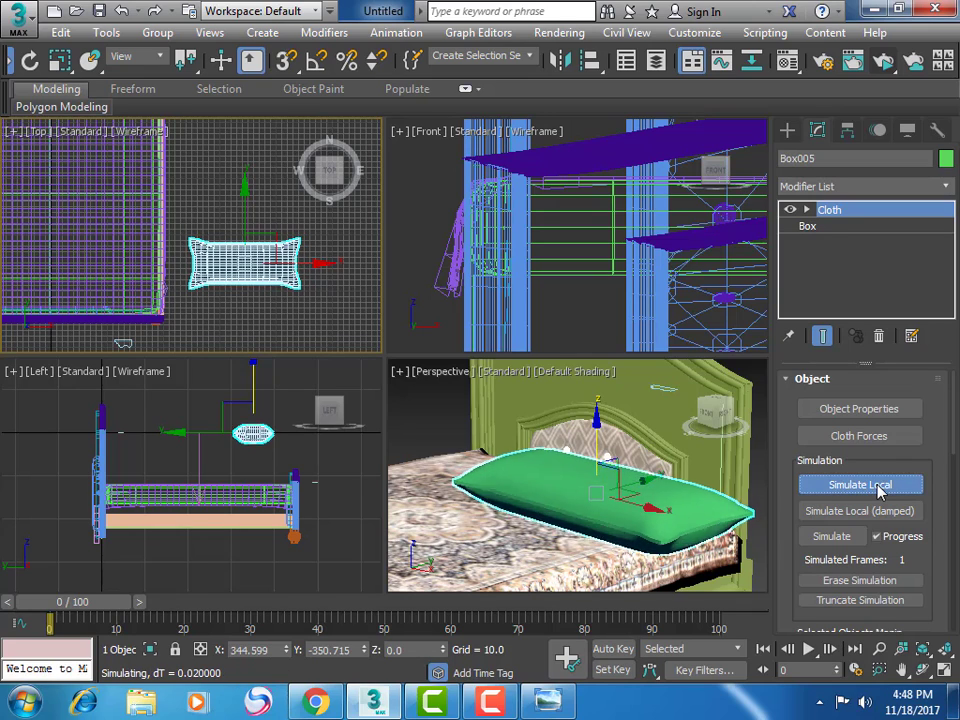
pyautogui.click(878, 488)
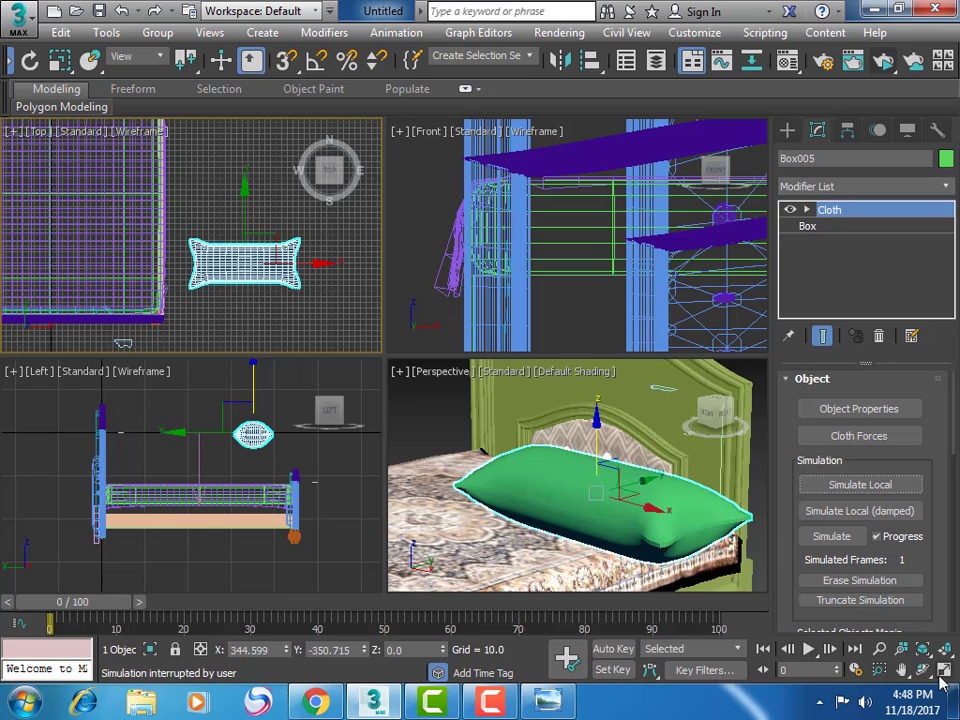
pyautogui.hotkey('ctrl', 'r')
pyautogui.moveTo(743, 560); pyautogui.dragTo(715, 520)
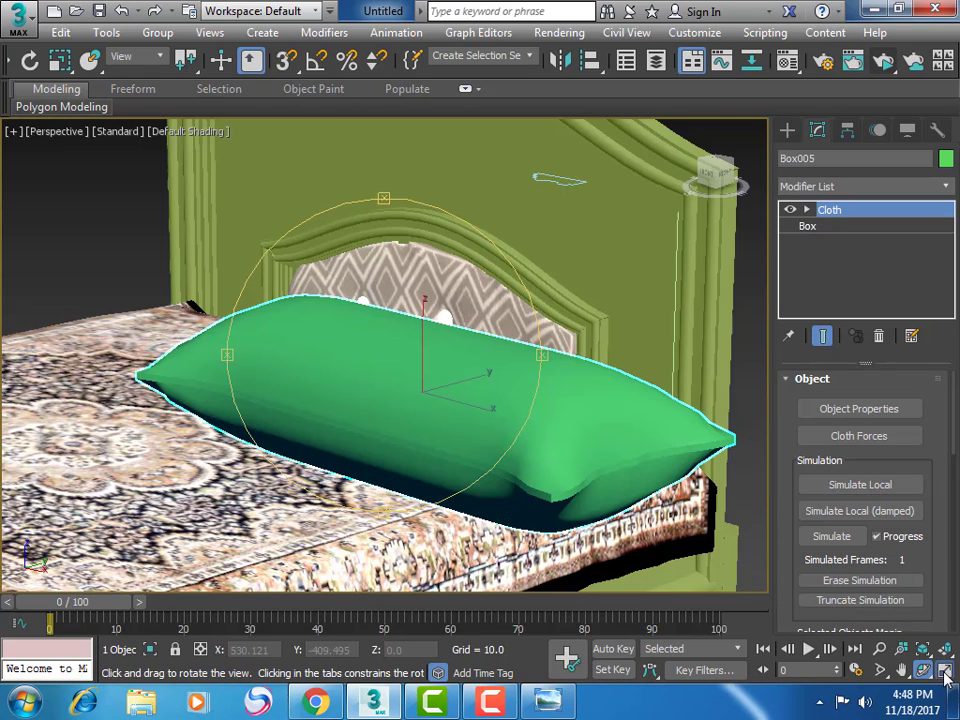
pyautogui.hotkey('alt', 'w')
pyautogui.moveTo(560, 480); pyautogui.dragTo(540, 467)
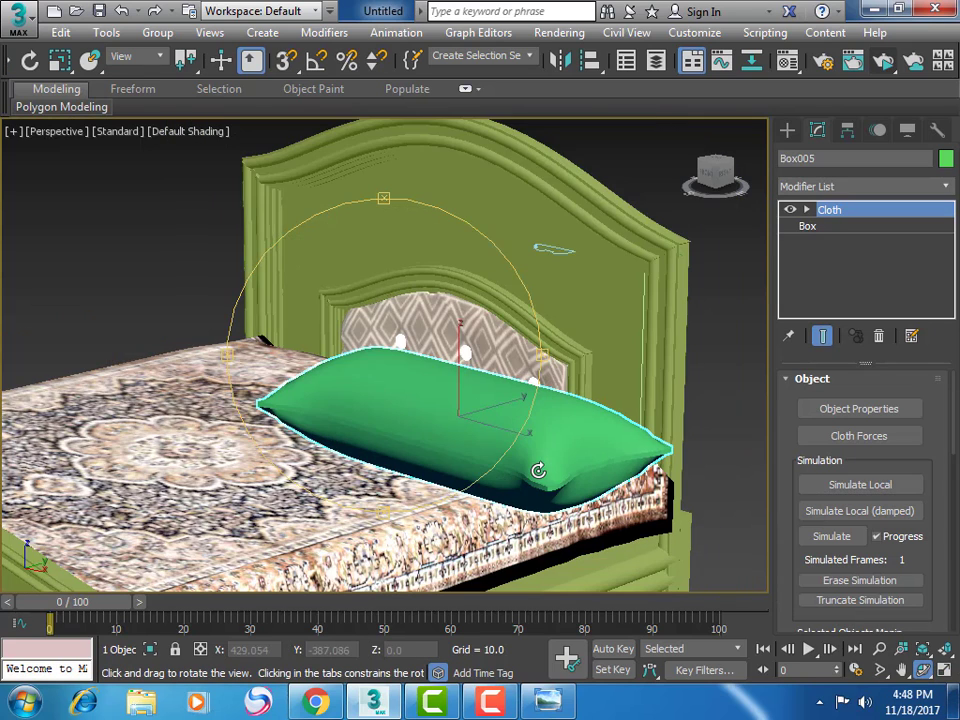
# Step: Stack an Edit Poly modifier above Cloth on the pillow
pyautogui.click(877, 191)
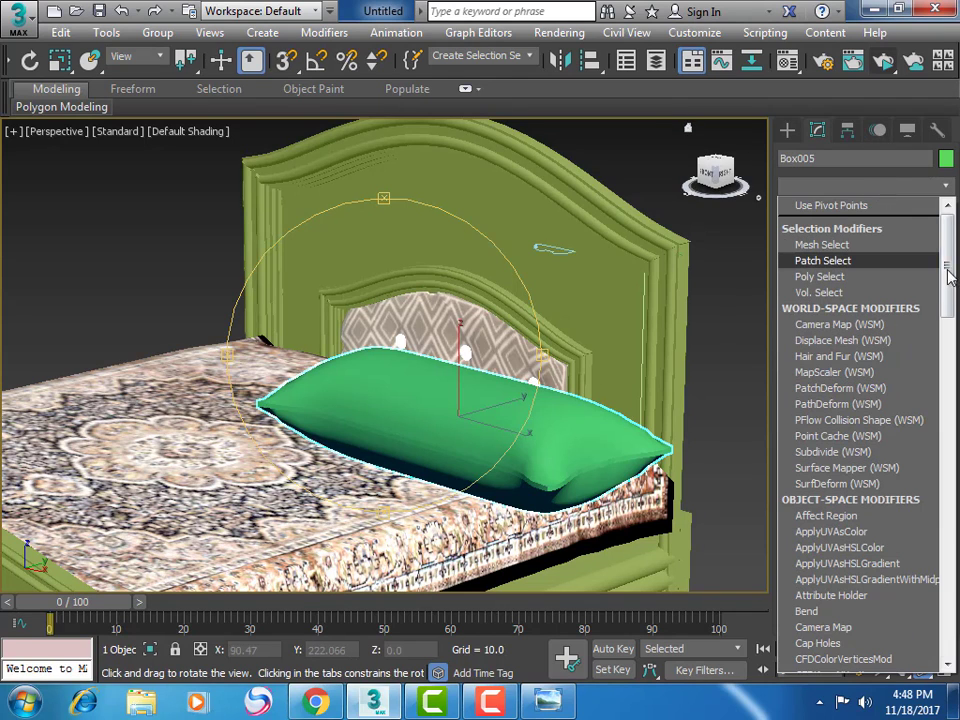
pyautogui.moveTo(947, 262)
pyautogui.mouseDown()
pyautogui.moveTo(957, 448)
pyautogui.moveTo(957, 435)
pyautogui.mouseUp()
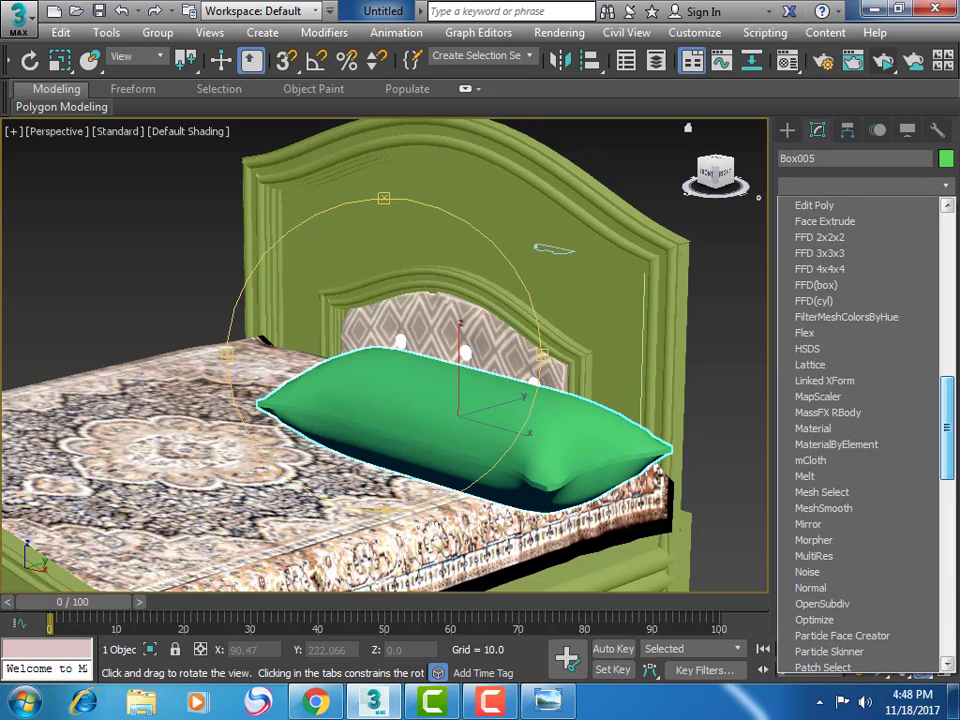
pyautogui.moveTo(957, 435)
pyautogui.mouseDown()
pyautogui.moveTo(957, 535)
pyautogui.moveTo(957, 395)
pyautogui.moveTo(946, 379)
pyautogui.mouseUp()
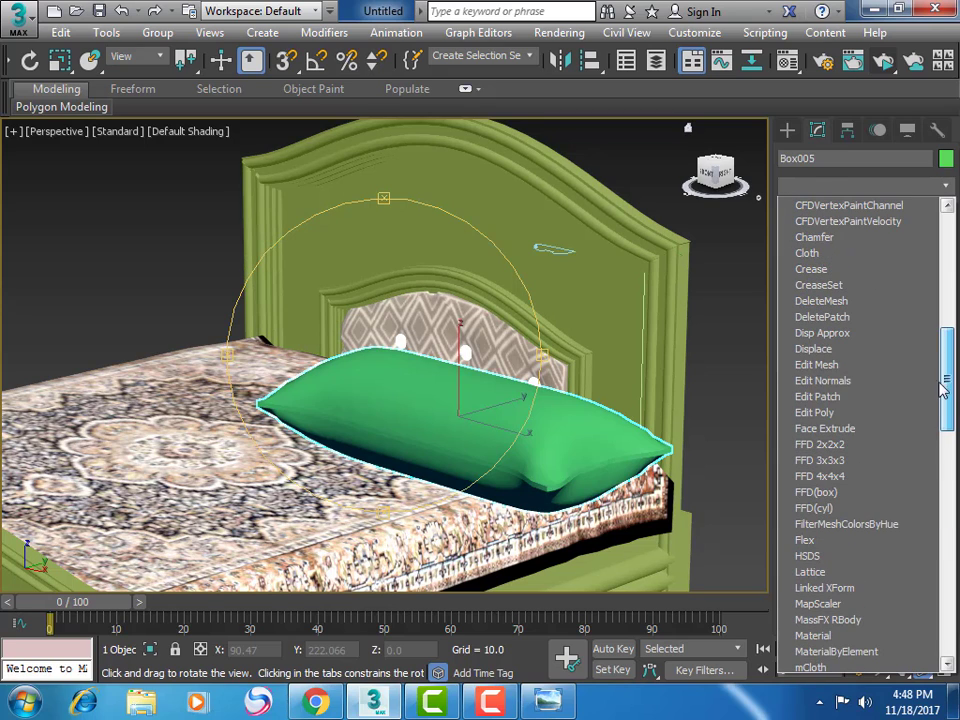
pyautogui.click(800, 412)
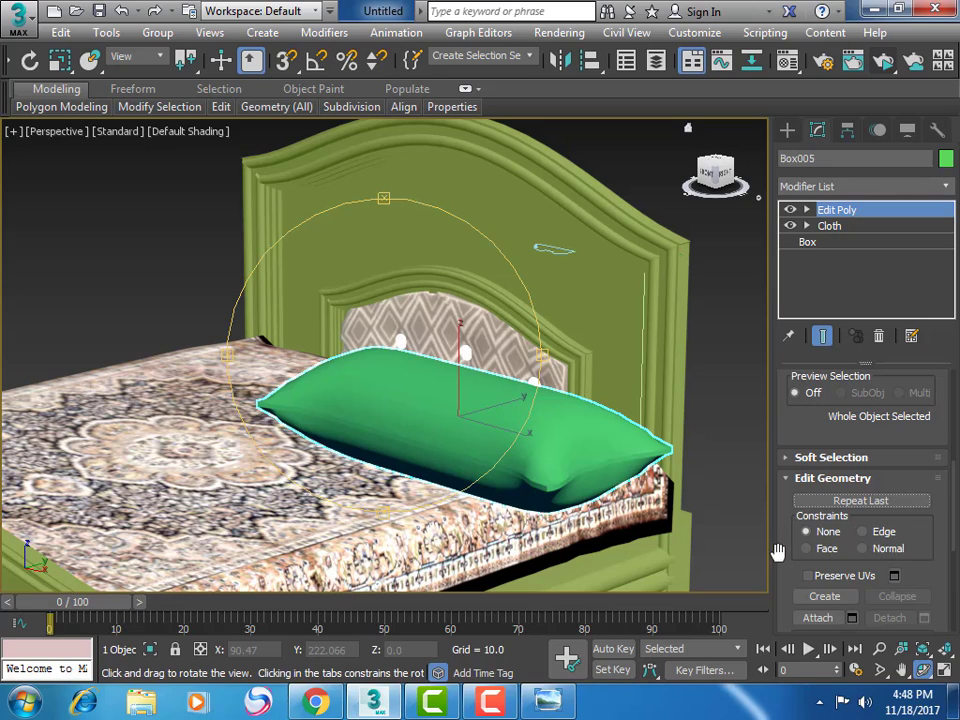
pyautogui.moveTo(778, 553); pyautogui.dragTo(775, 205)
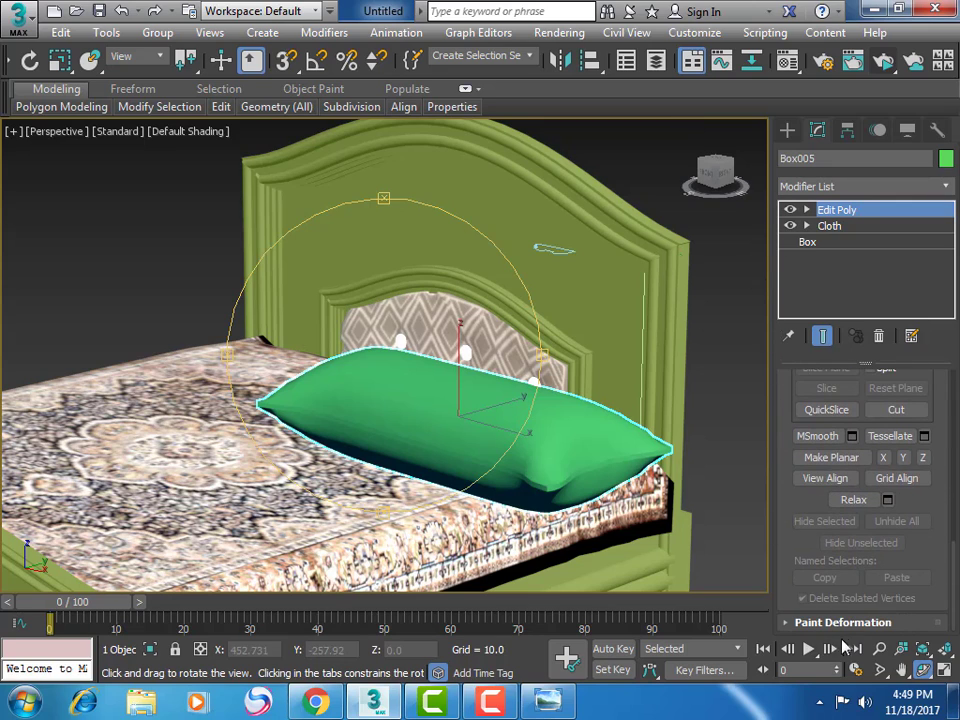
# Step: Enable Paint Deformation Push/Pull and zoom the maximized Top view in on the pillow
pyautogui.click(840, 622)
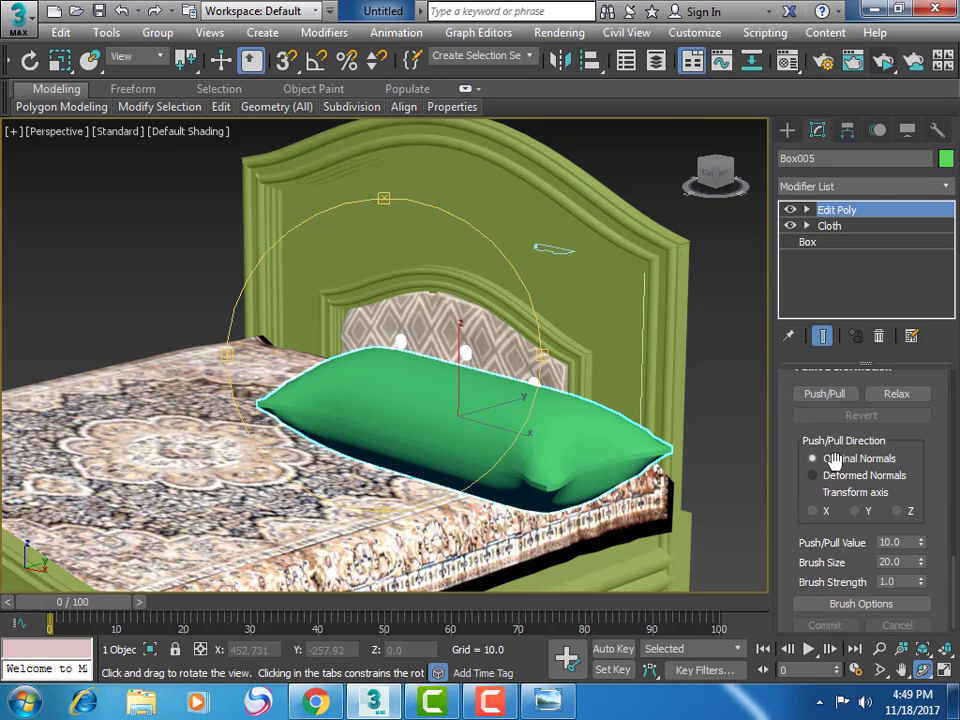
pyautogui.click(832, 394)
pyautogui.scroll(-3, 686, 553)
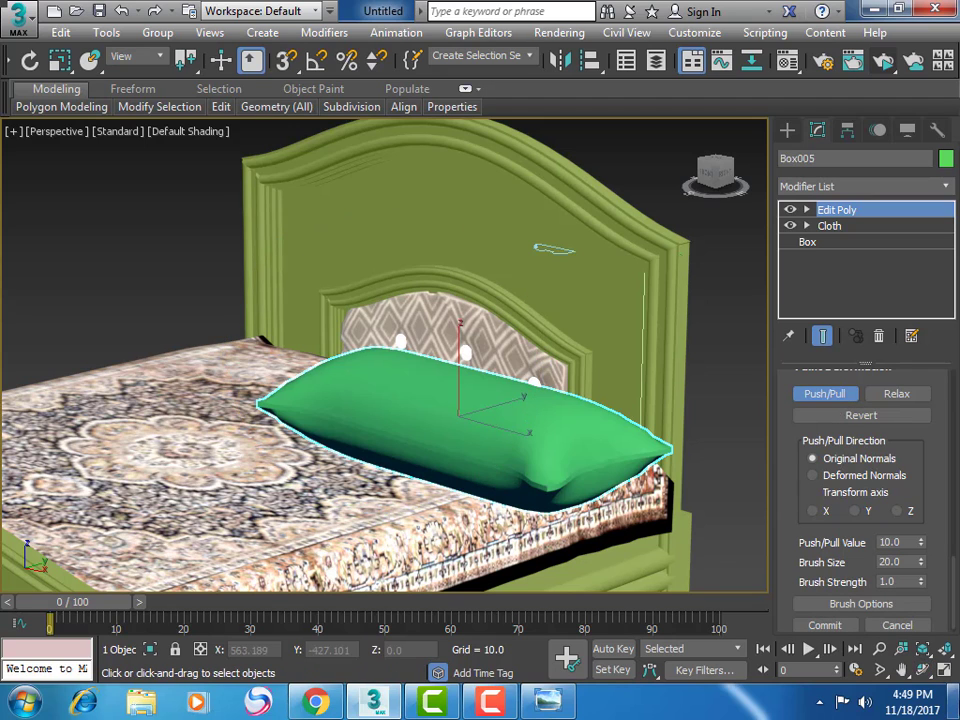
pyautogui.click(943, 669)
pyautogui.click(902, 670)
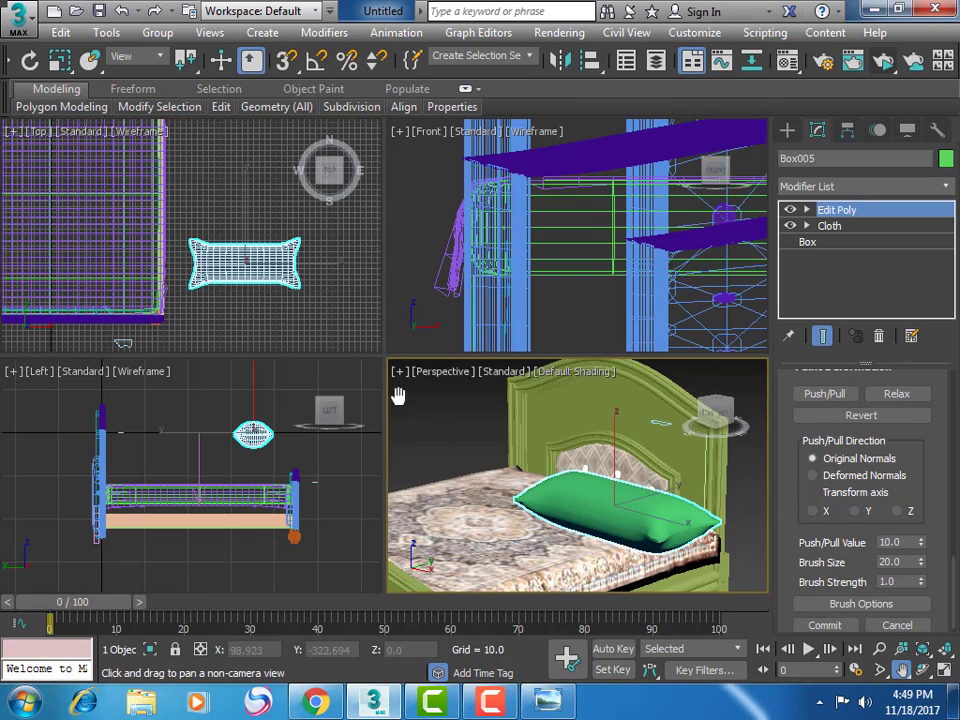
pyautogui.click(943, 669)
pyautogui.click(879, 669)
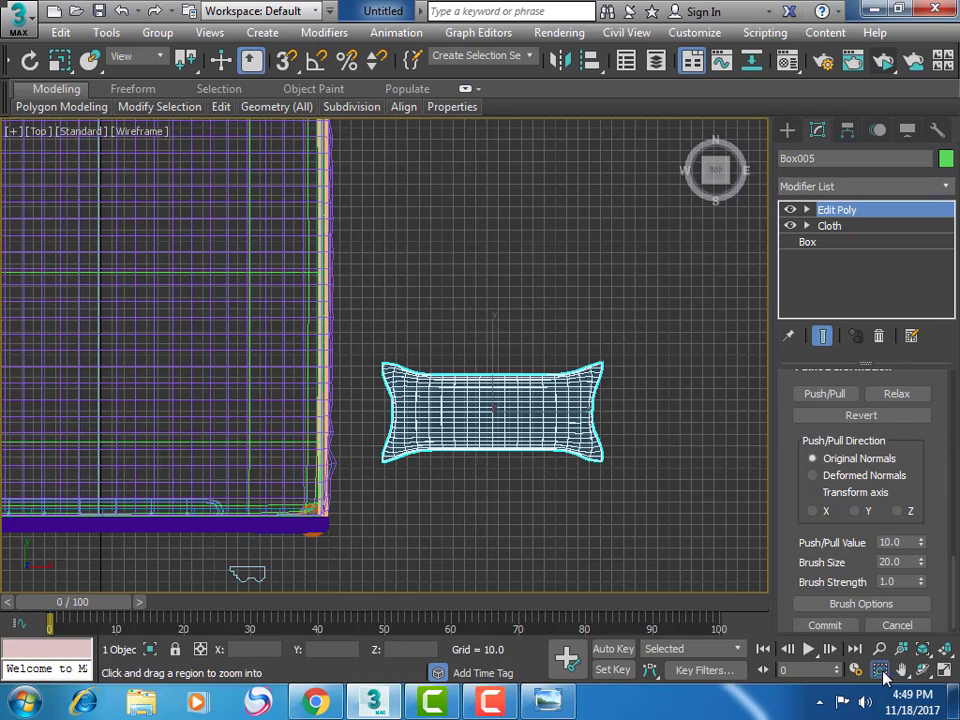
pyautogui.moveTo(360, 333); pyautogui.dragTo(621, 521)
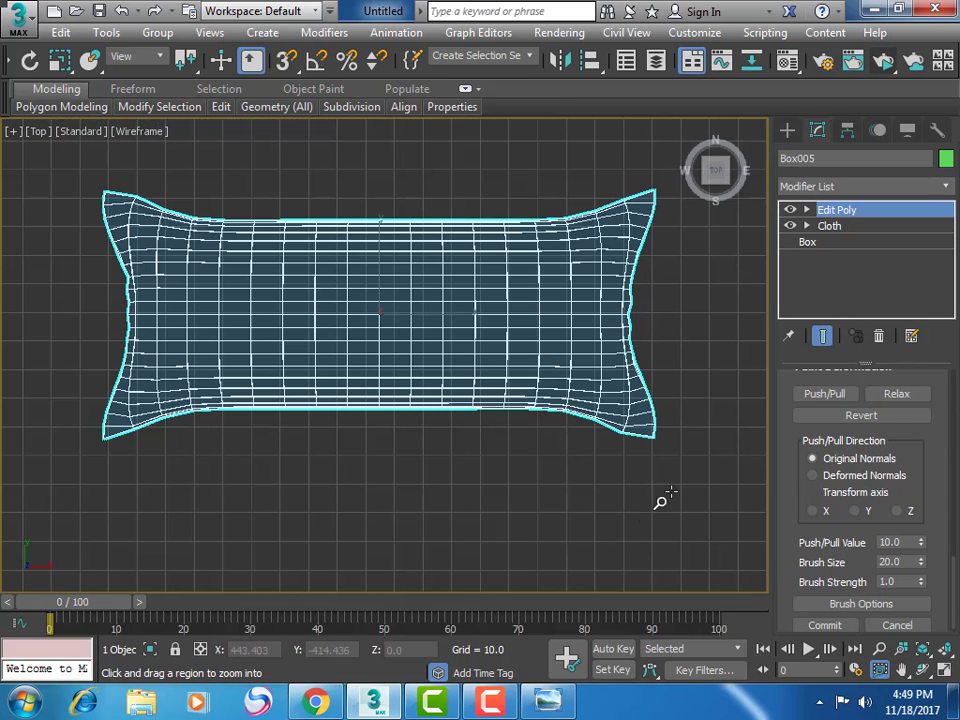
# Step: Paint push/pull strokes (value 5.0, size 20.0) bulging the pillow's right, top and bottom edges
pyautogui.click(830, 394)
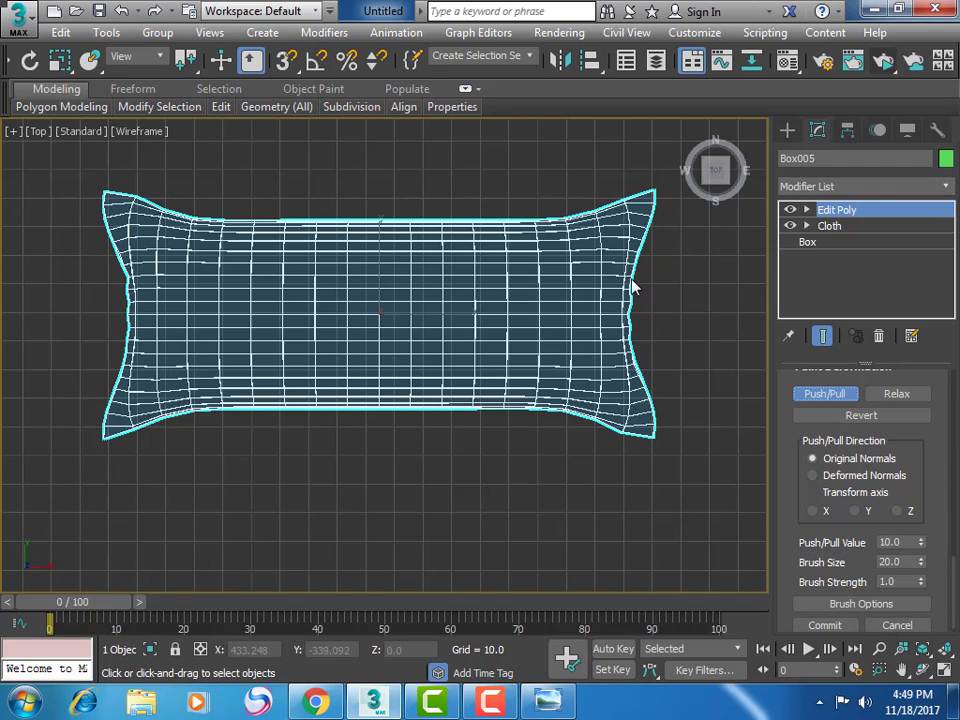
pyautogui.moveTo(632, 287); pyautogui.dragTo(633, 268)
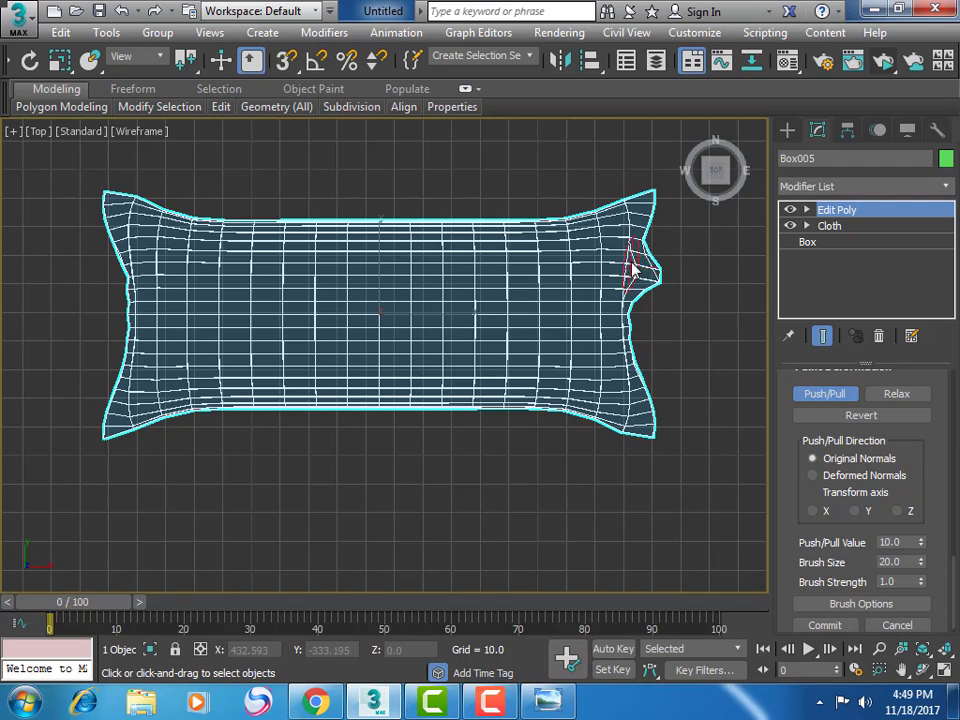
pyautogui.hotkey('ctrl', 'z')
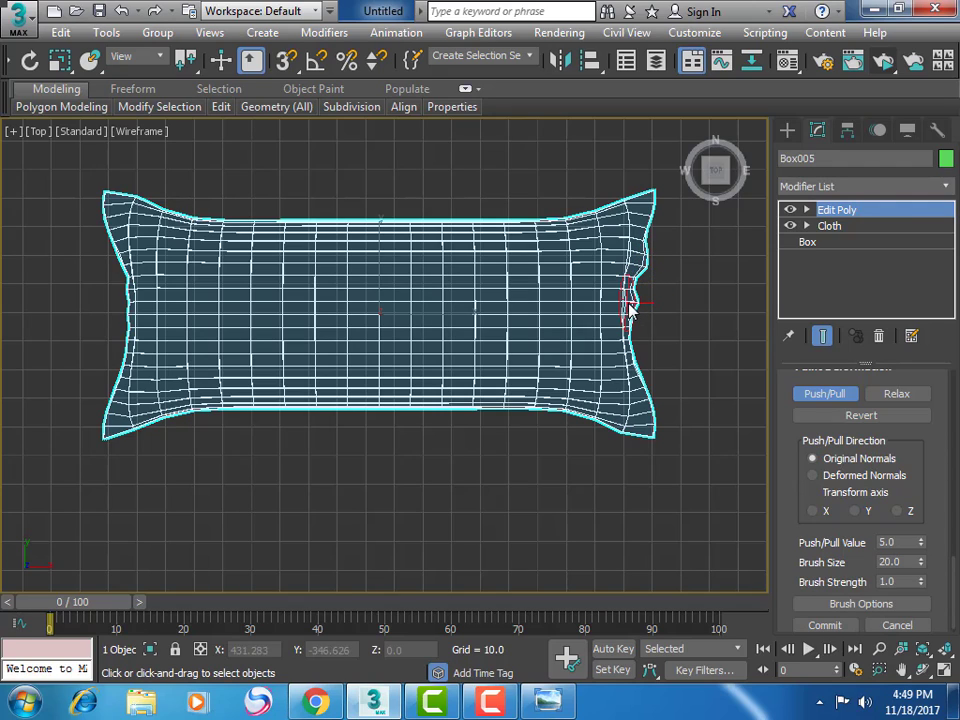
pyautogui.moveTo(630, 302)
pyautogui.mouseDown()
pyautogui.moveTo(621, 309)
pyautogui.moveTo(634, 362)
pyautogui.mouseUp()
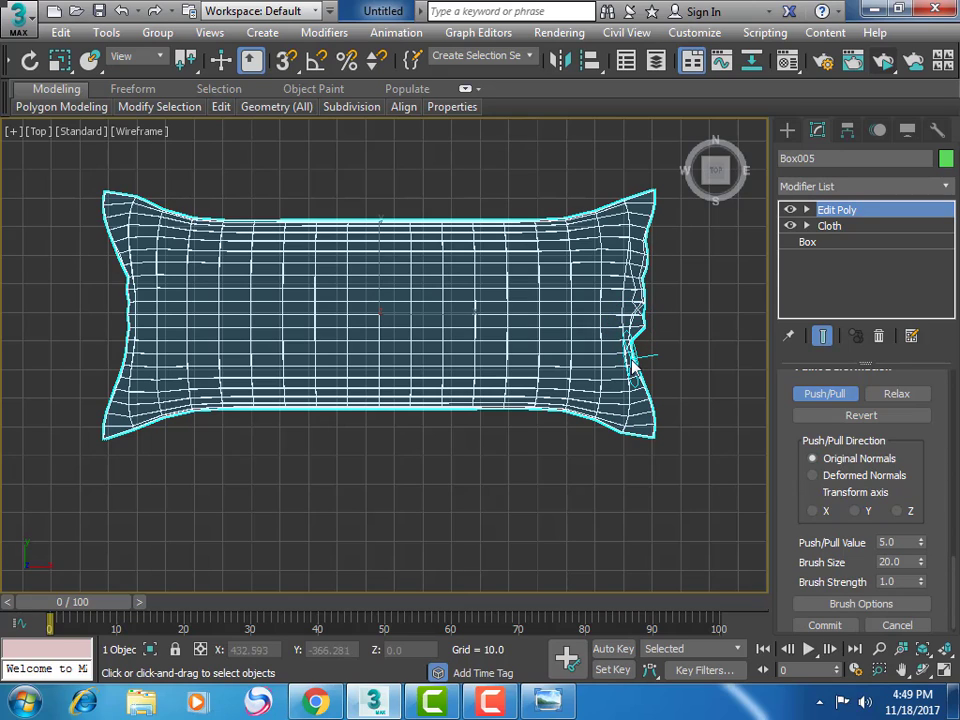
pyautogui.moveTo(507, 237); pyautogui.dragTo(318, 233)
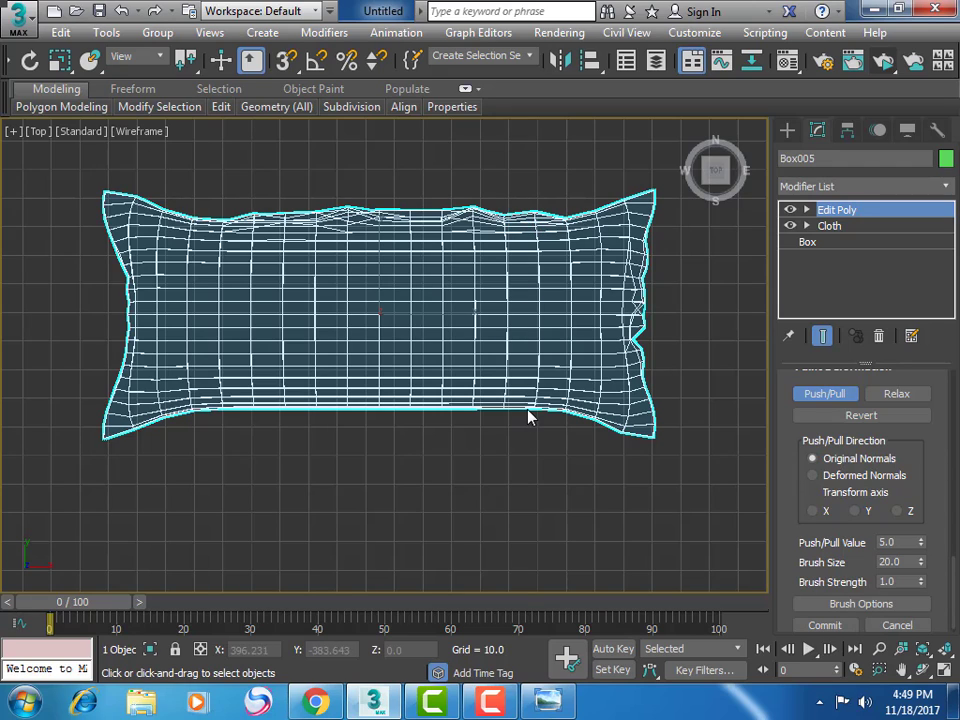
pyautogui.moveTo(510, 413); pyautogui.dragTo(382, 416)
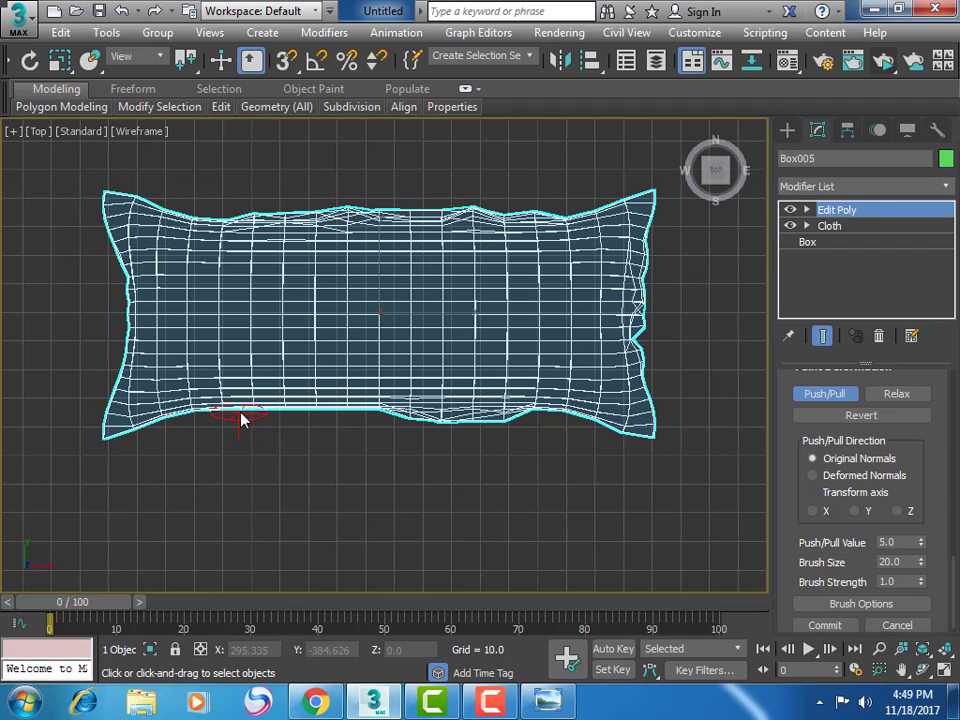
pyautogui.moveTo(240, 418); pyautogui.dragTo(306, 409)
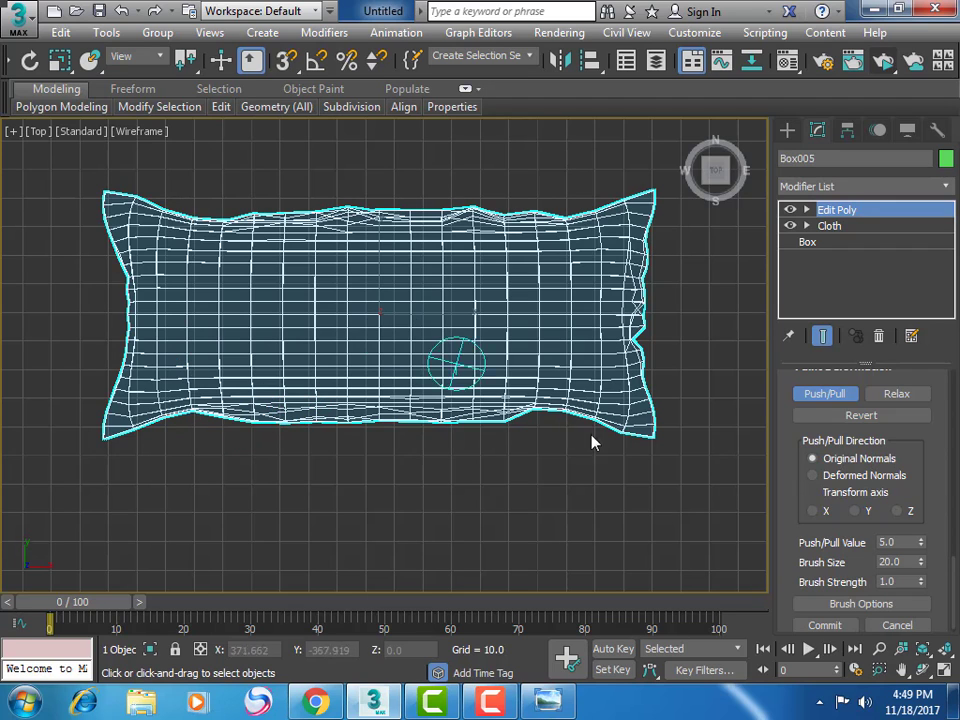
pyautogui.click(941, 678)
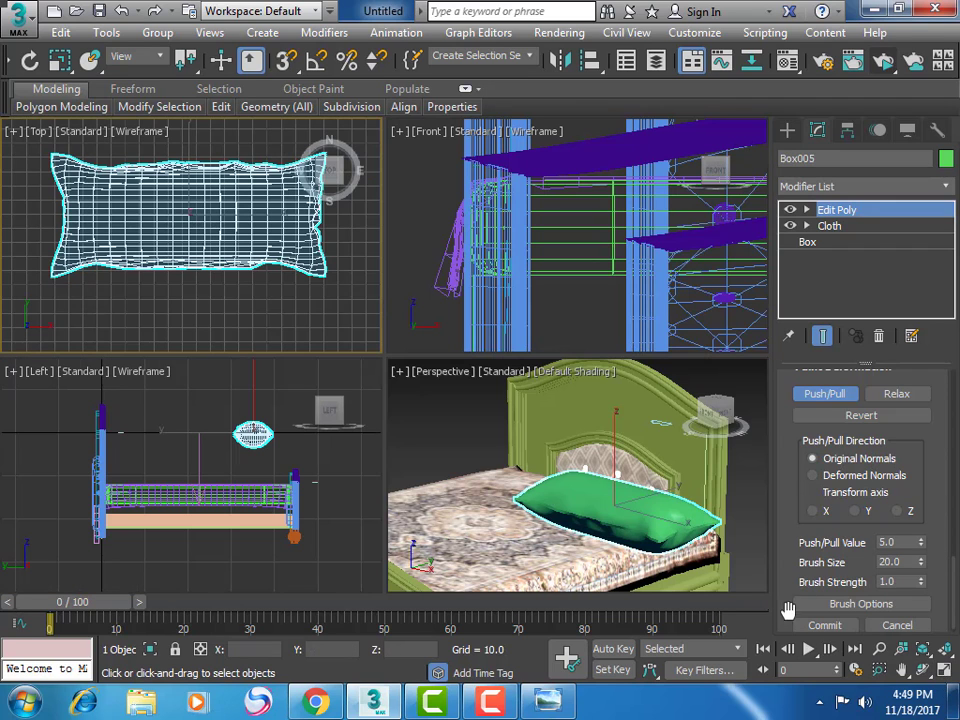
pyautogui.click(908, 193)
# Step: Add MeshSmooth to the pillow and raise its Iterations from 1 to 2
pyautogui.scroll(-1, 899, 600)
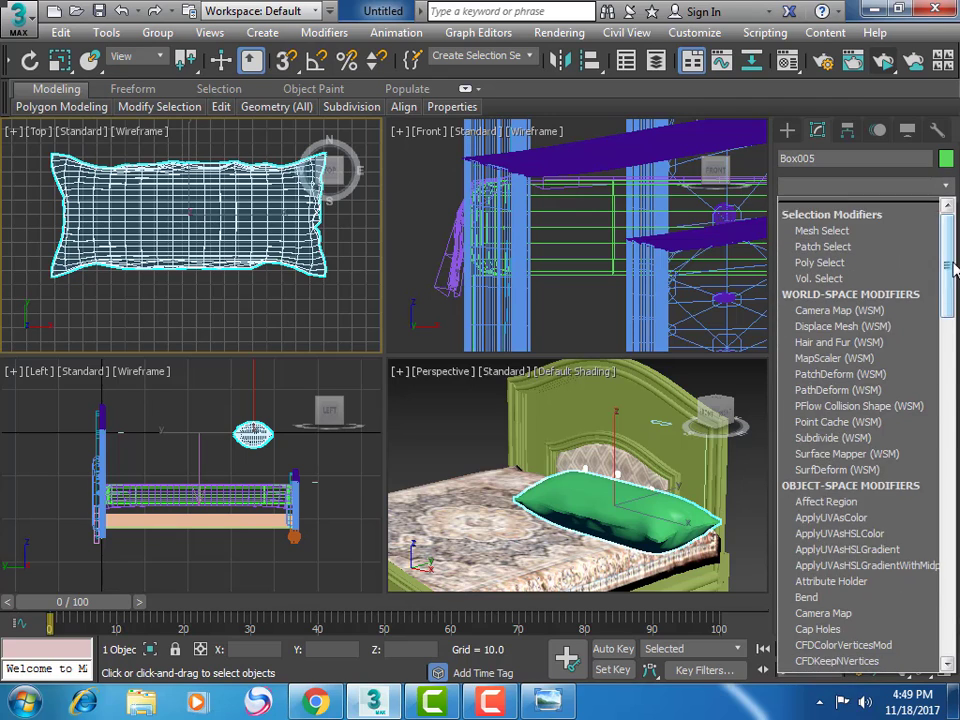
pyautogui.scroll(-7, 899, 620)
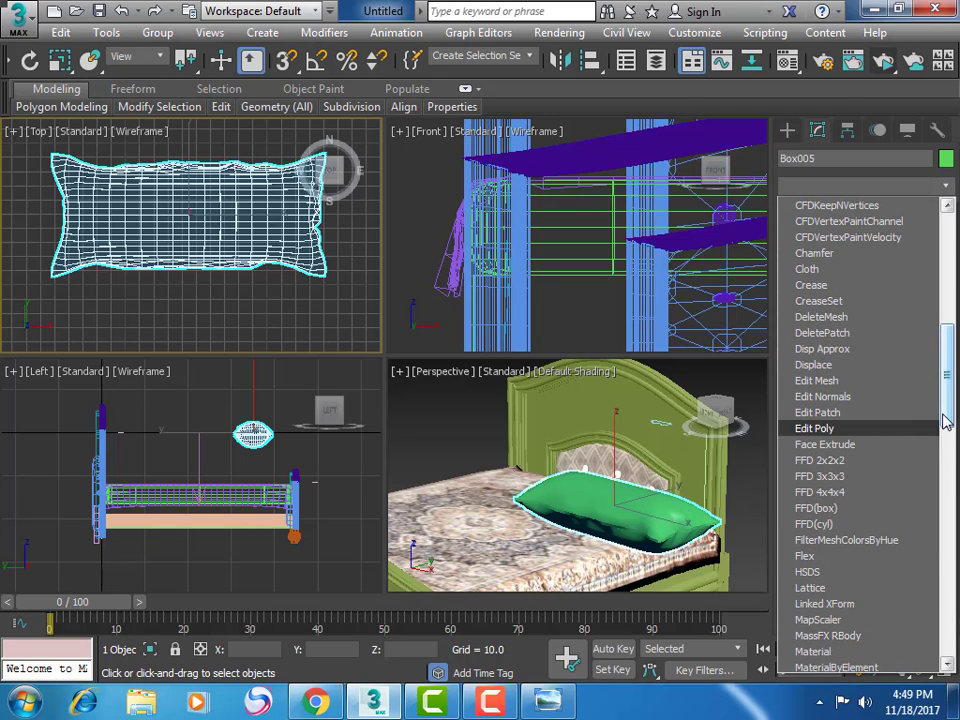
pyautogui.moveTo(948, 416); pyautogui.dragTo(948, 456)
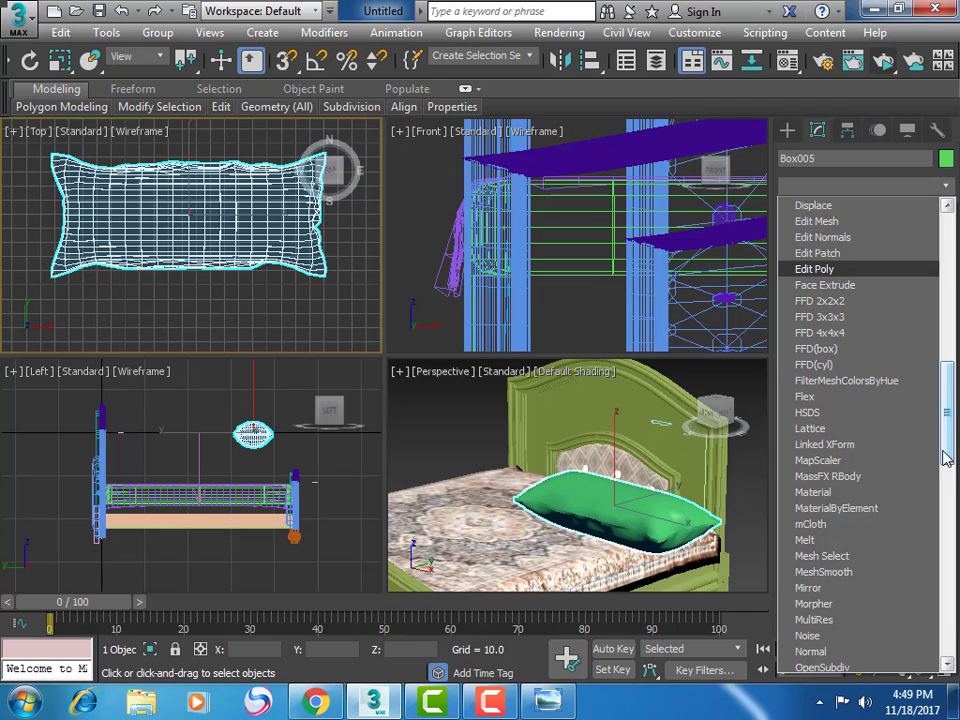
pyautogui.click(824, 572)
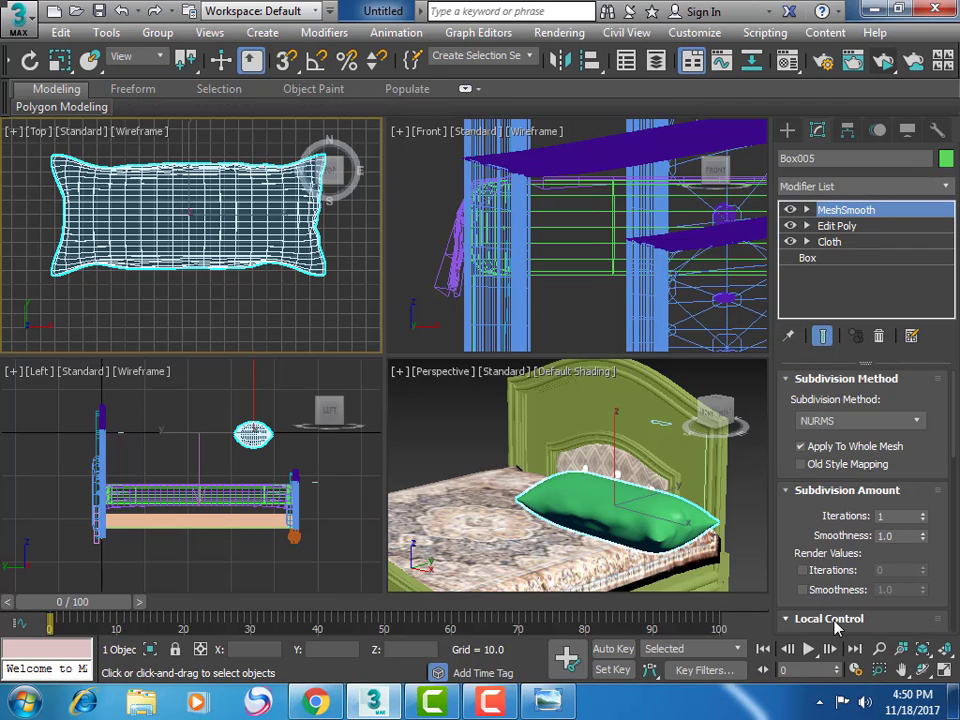
pyautogui.click(924, 671)
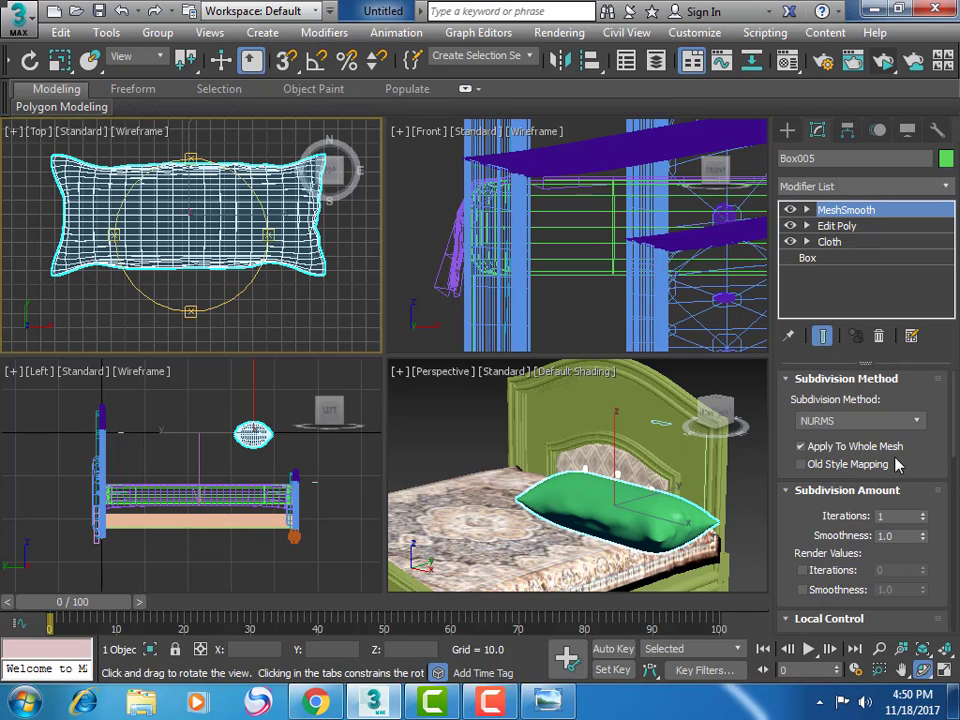
pyautogui.click(924, 513)
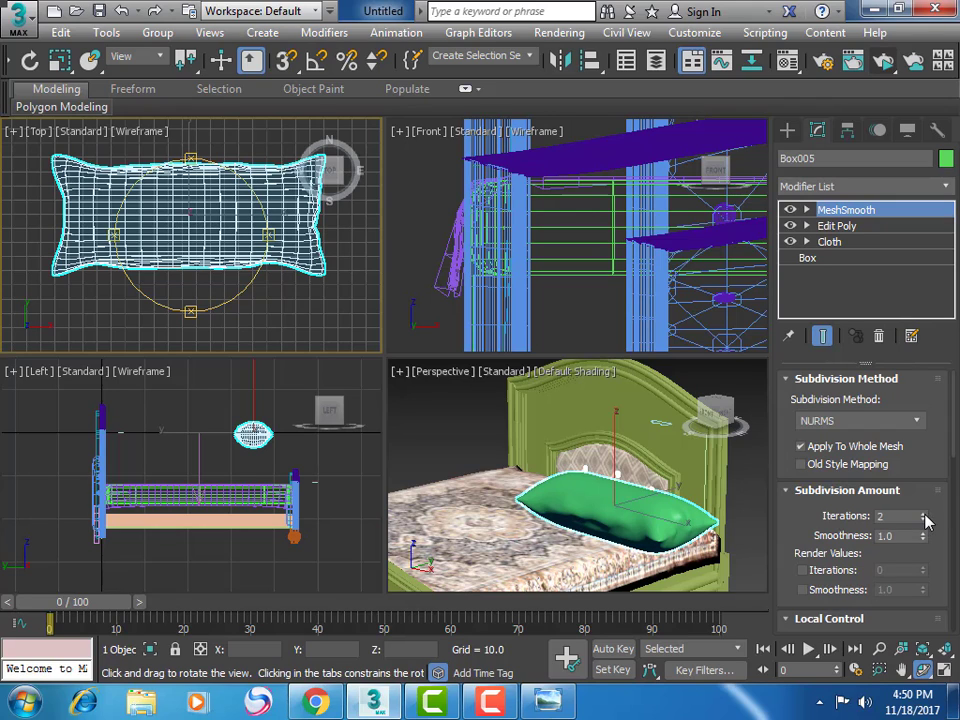
pyautogui.click(901, 669)
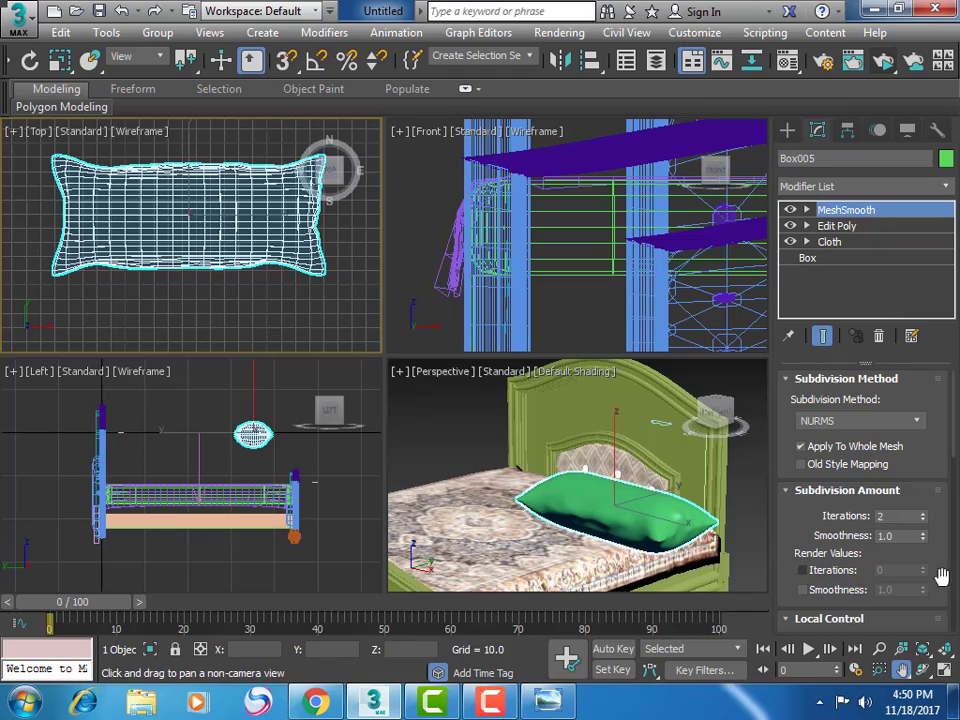
# Step: Move the pillow in the Top view to the headboard end of the bed's left side
pyautogui.click(952, 669)
pyautogui.scroll(-5, 572, 443)
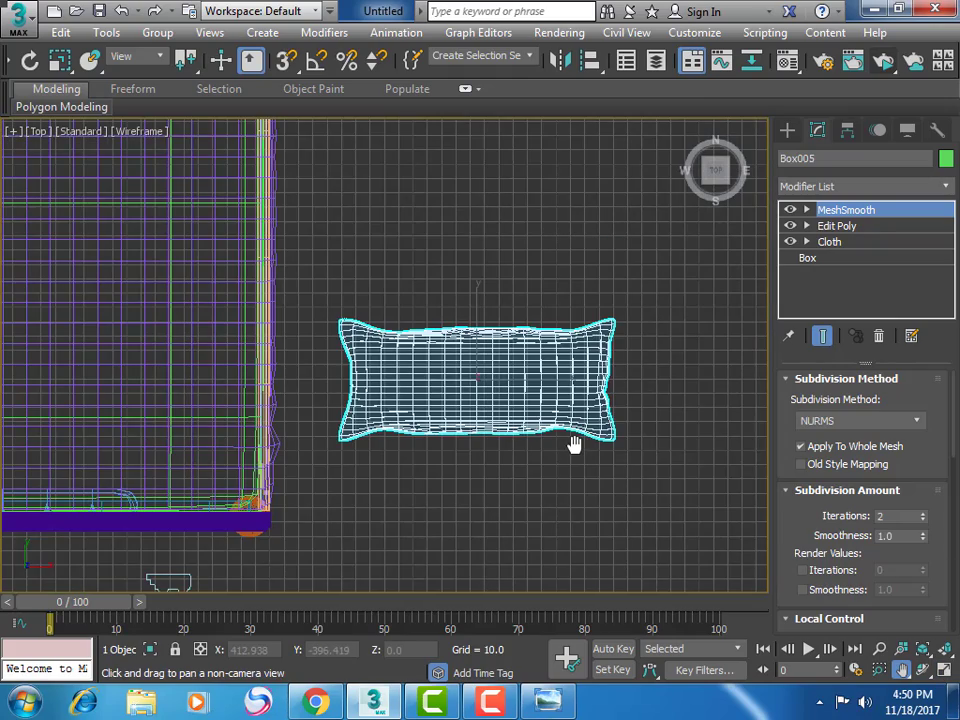
pyautogui.scroll(-3, 561, 416)
pyautogui.moveTo(433, 315); pyautogui.dragTo(567, 427)
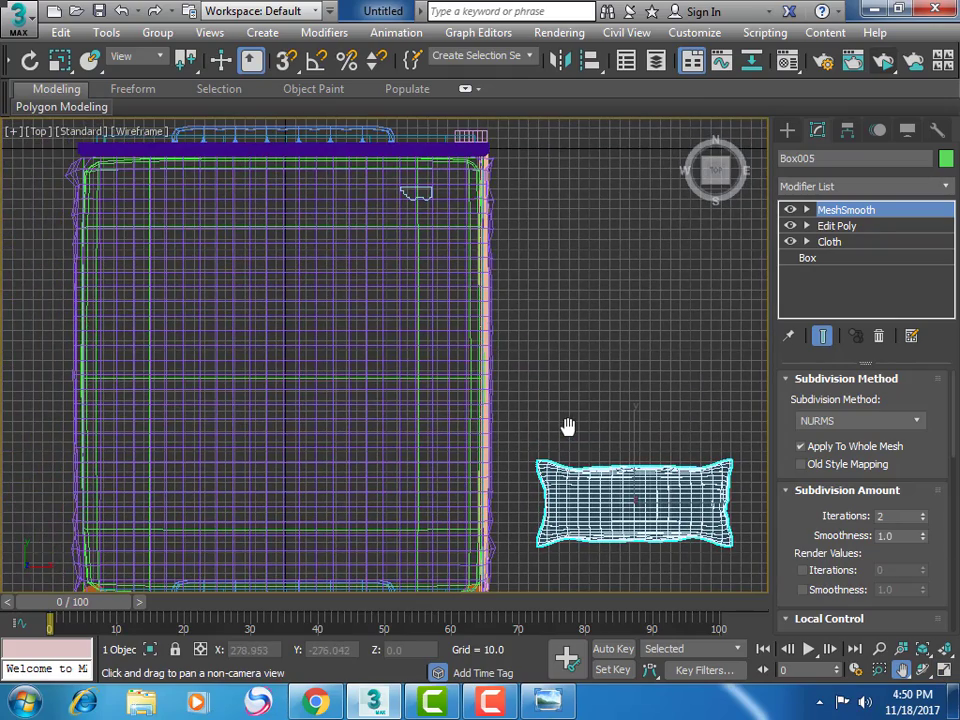
pyautogui.moveTo(112, 52); pyautogui.dragTo(381, 82)
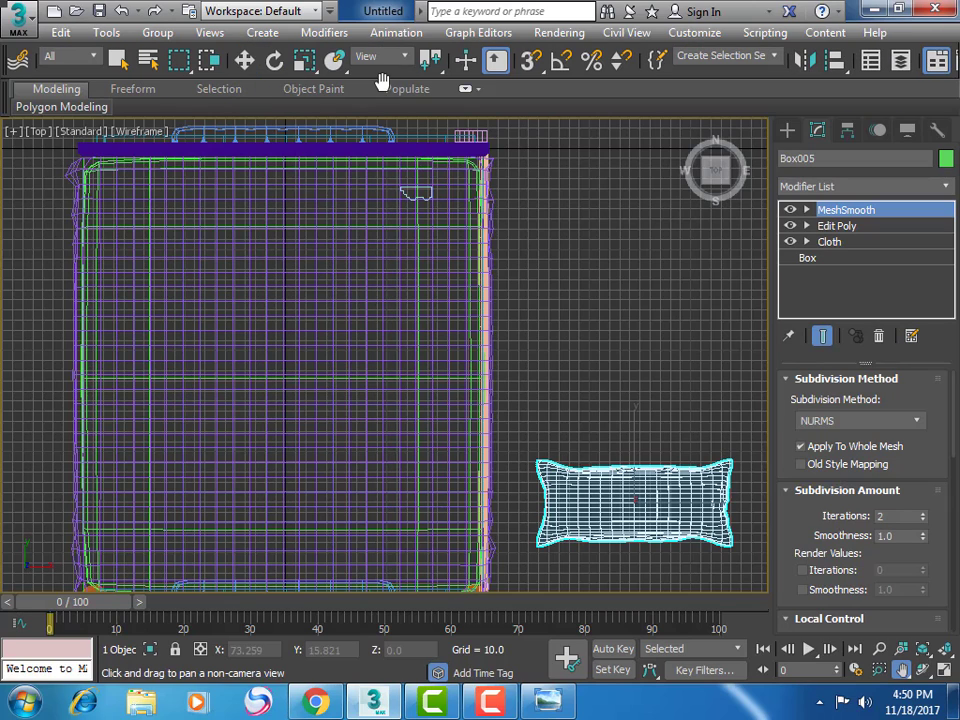
pyautogui.click(244, 60)
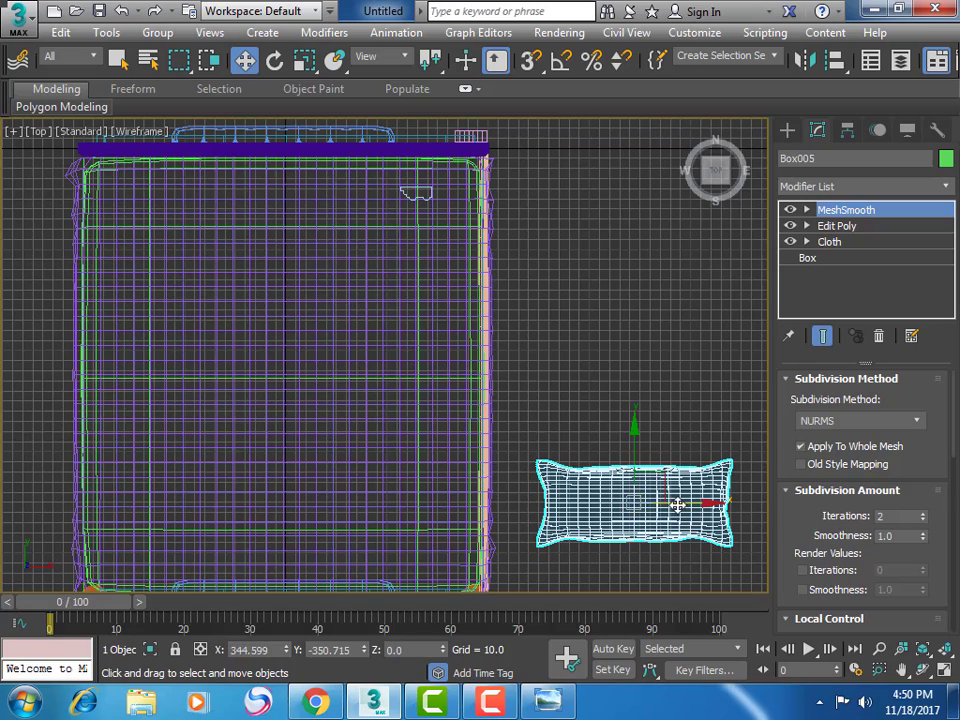
pyautogui.moveTo(677, 505); pyautogui.dragTo(239, 446)
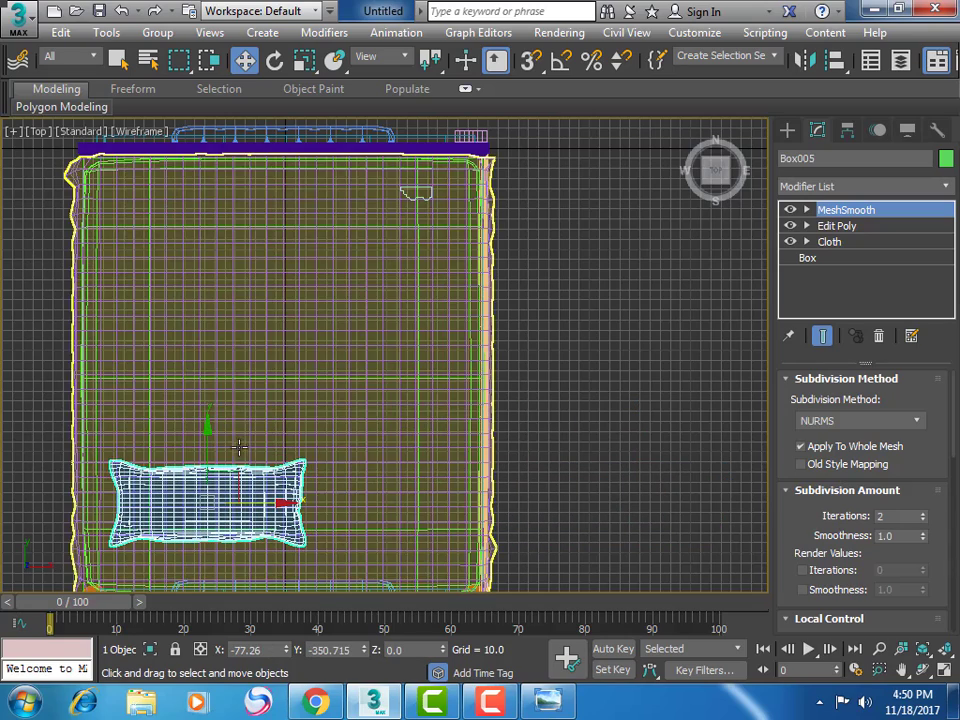
pyautogui.moveTo(206, 438); pyautogui.dragTo(203, 140)
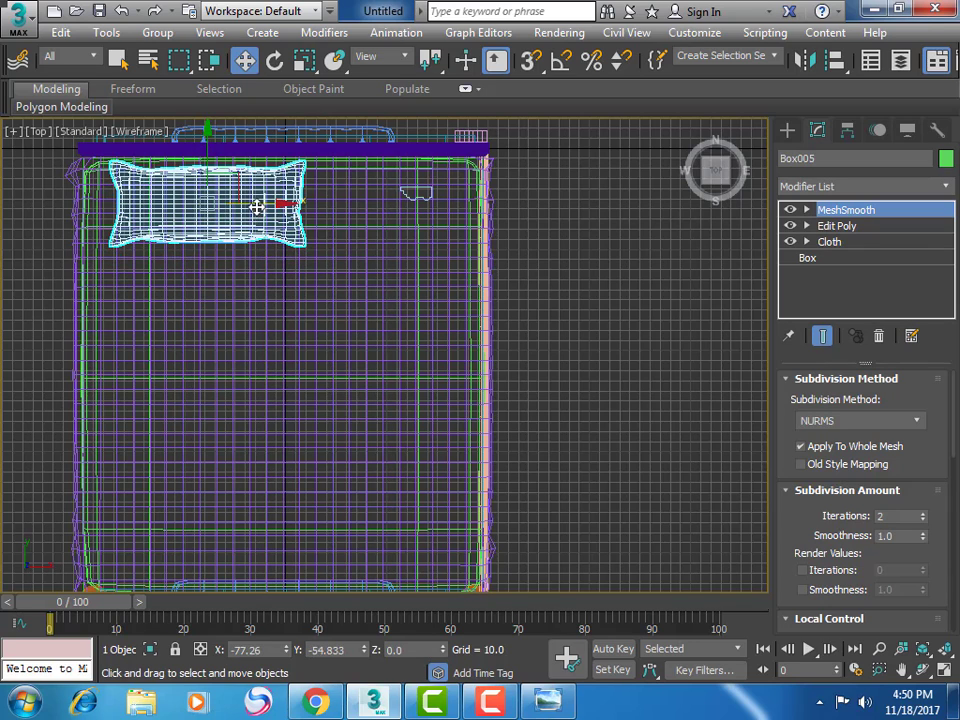
pyautogui.moveTo(256, 206); pyautogui.dragTo(233, 207)
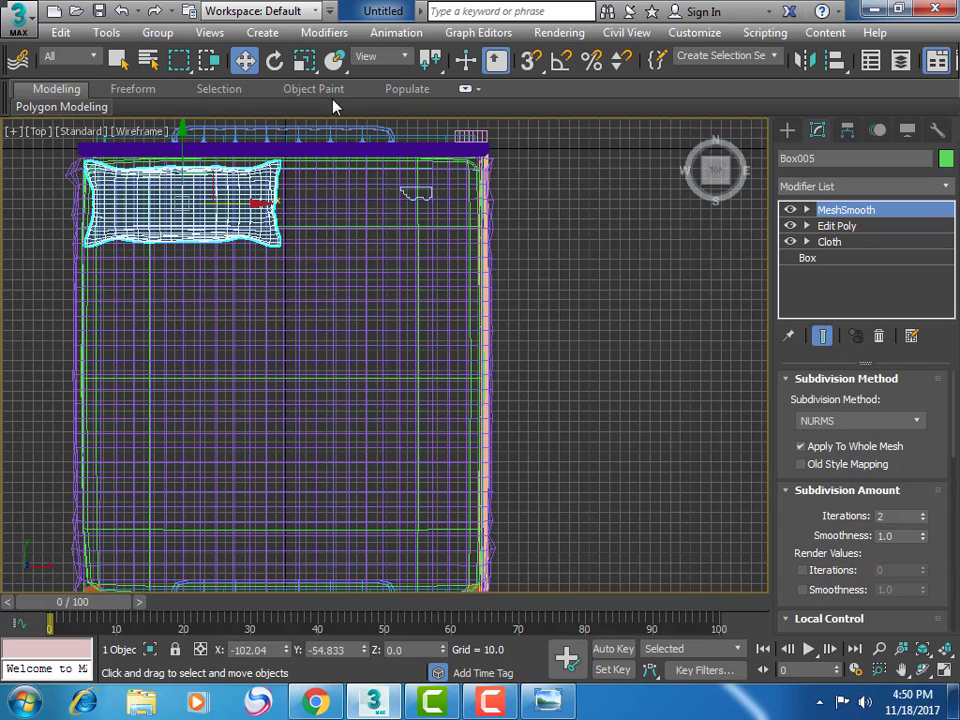
# Step: Scale the pillow to 93.8% in X and Y and 89.9% in Z
pyautogui.rightClick(305, 60)
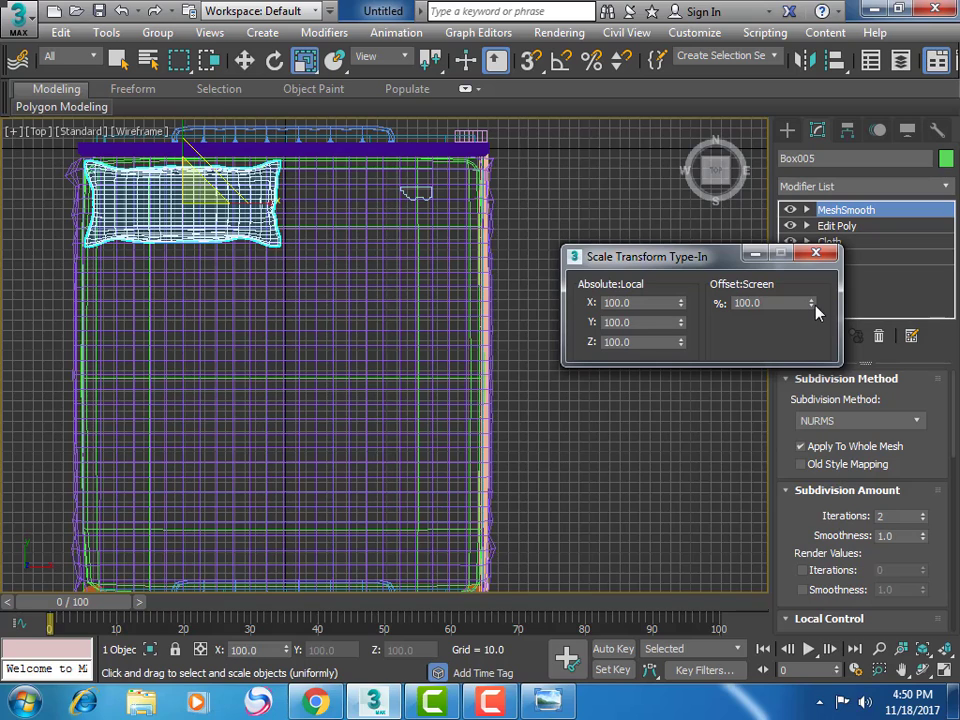
pyautogui.moveTo(815, 308)
pyautogui.mouseDown()
pyautogui.moveTo(828, 399)
pyautogui.moveTo(830, 381)
pyautogui.moveTo(729, 366)
pyautogui.moveTo(699, 375)
pyautogui.mouseUp()
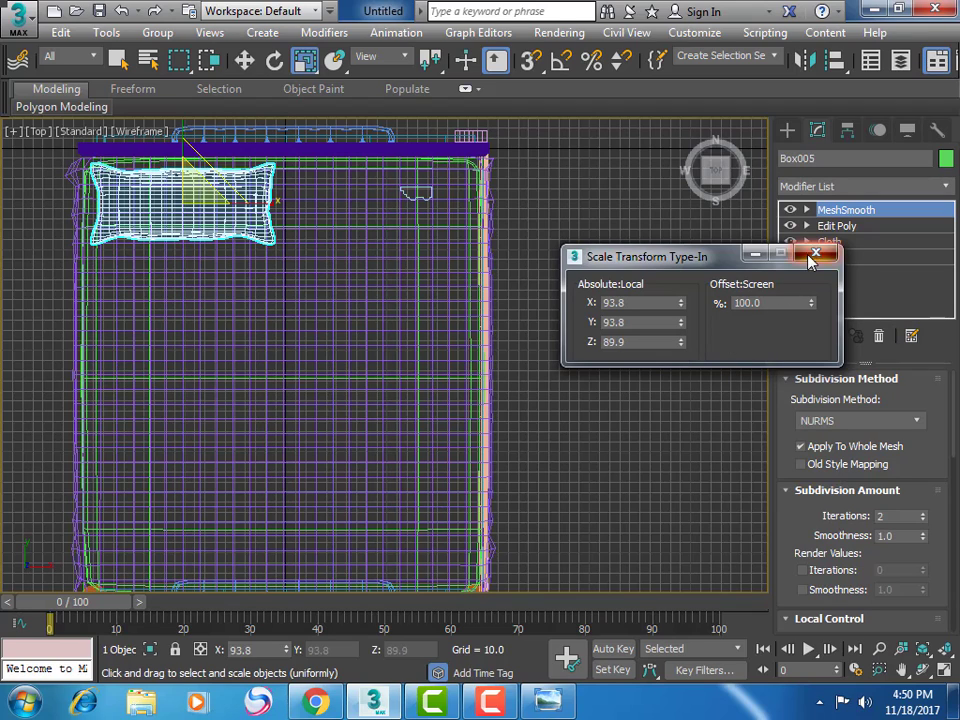
pyautogui.click(815, 253)
# Step: Flatten the pillow to 80.1% in Z and lower it onto the mattress near the headboard
pyautogui.click(945, 672)
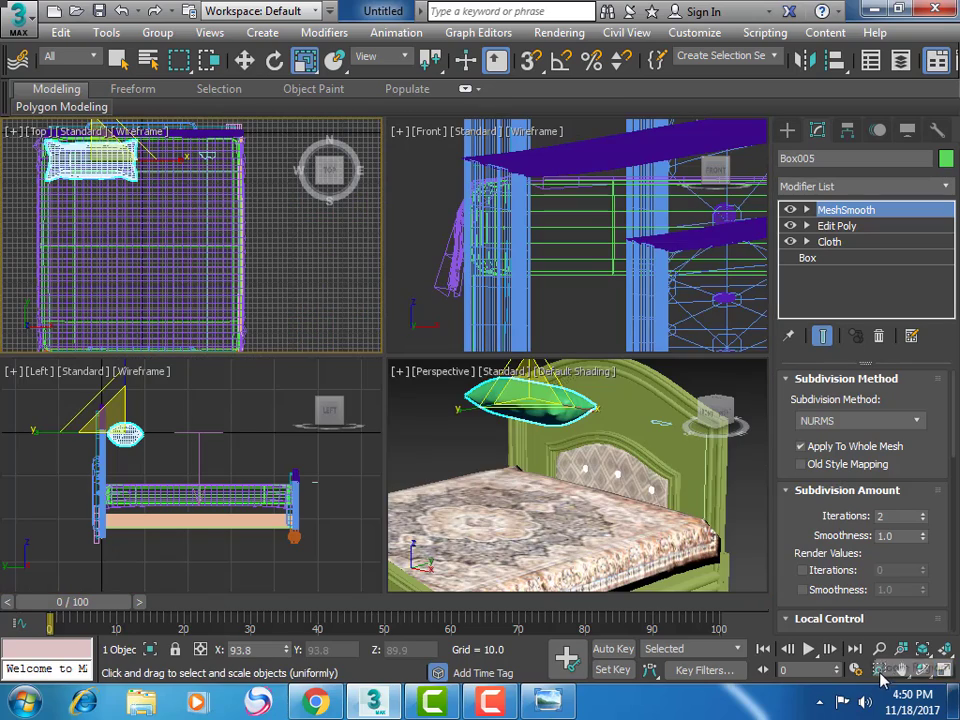
pyautogui.click(693, 590)
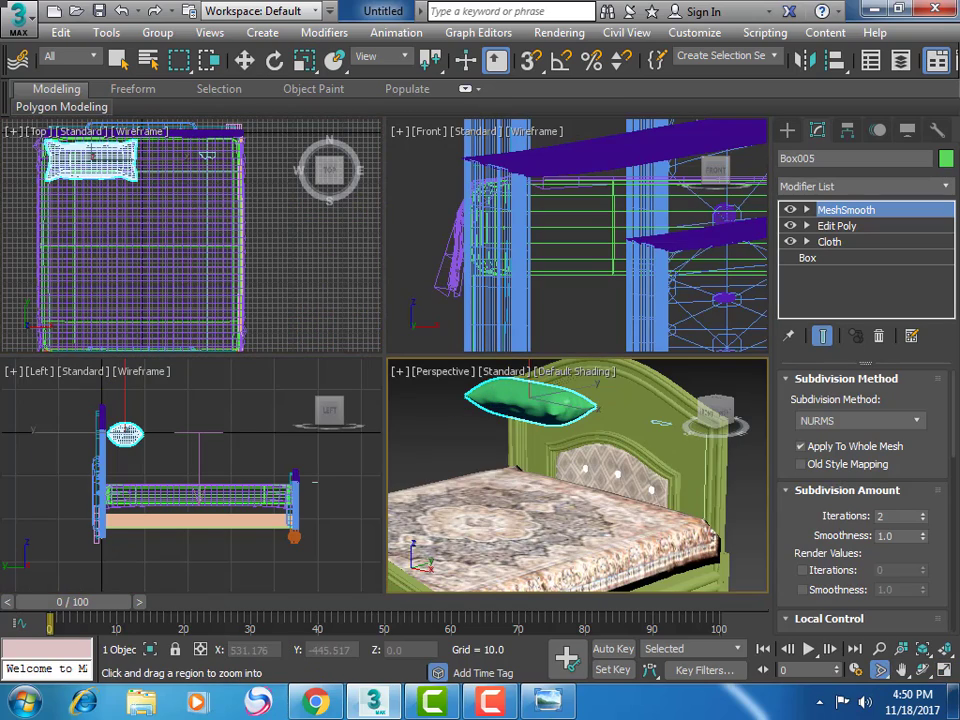
pyautogui.click(945, 672)
pyautogui.click(901, 670)
pyautogui.moveTo(500, 300); pyautogui.dragTo(621, 484)
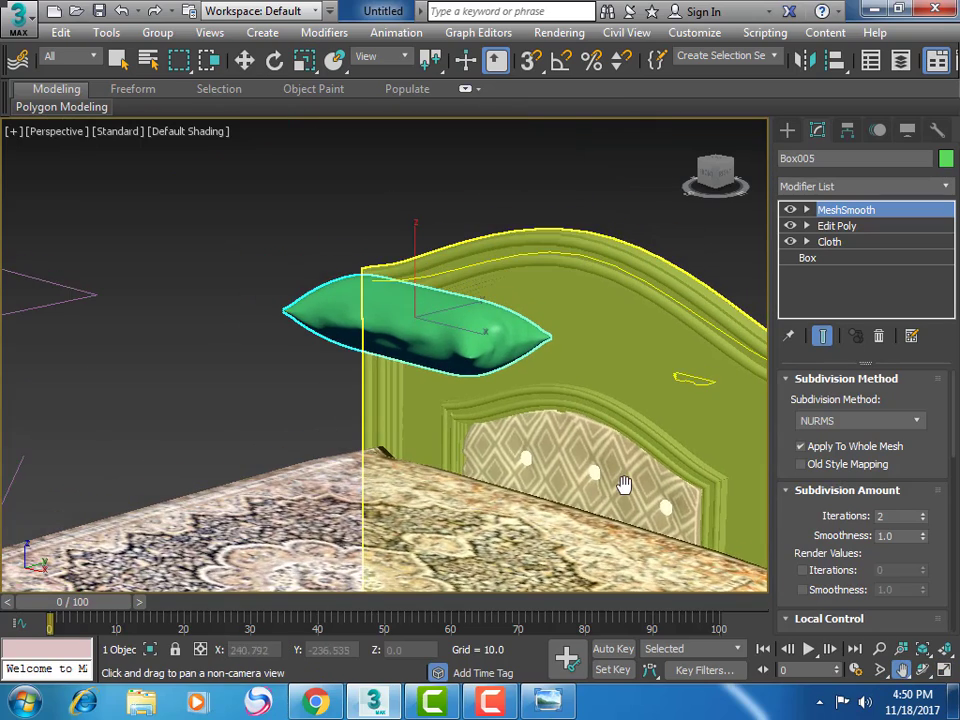
pyautogui.scroll(3, 521, 436)
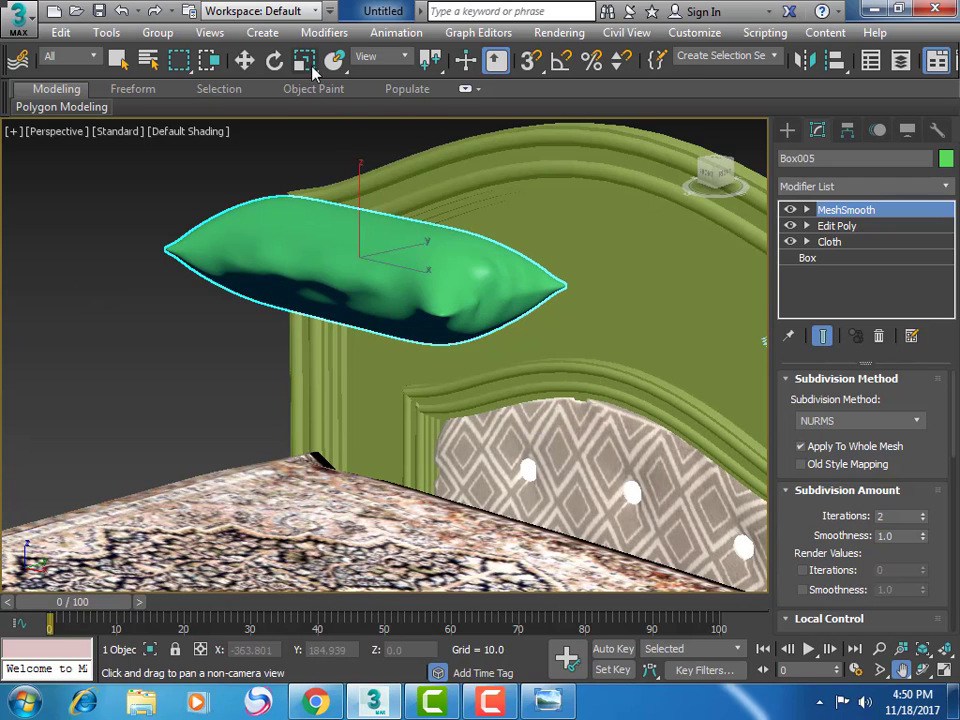
pyautogui.click(305, 61)
pyautogui.rightClick(305, 61)
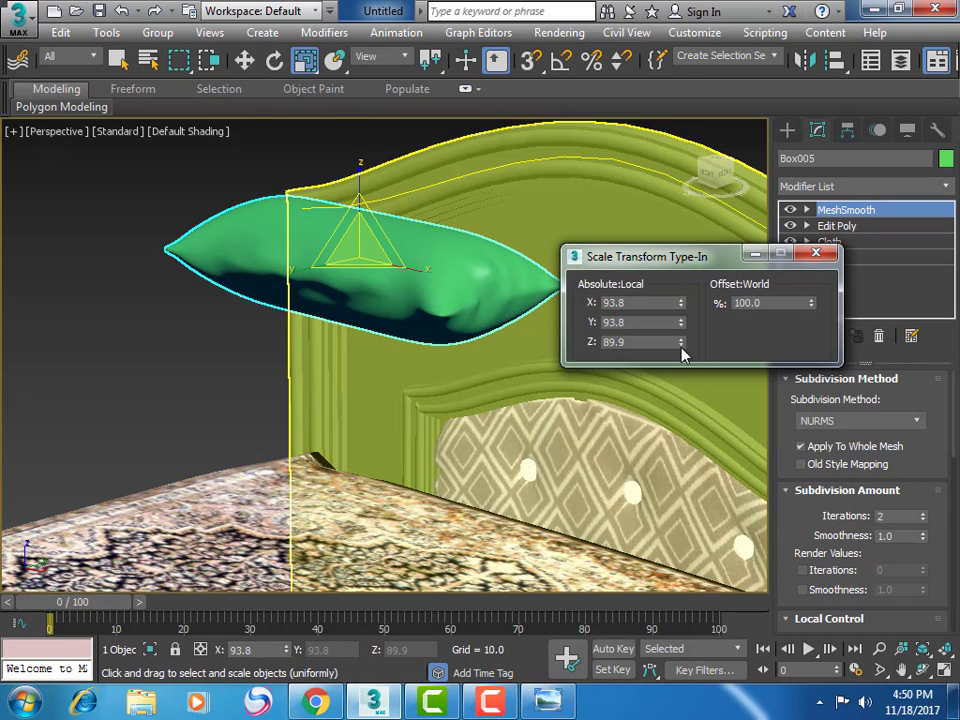
pyautogui.moveTo(681, 345); pyautogui.dragTo(704, 437)
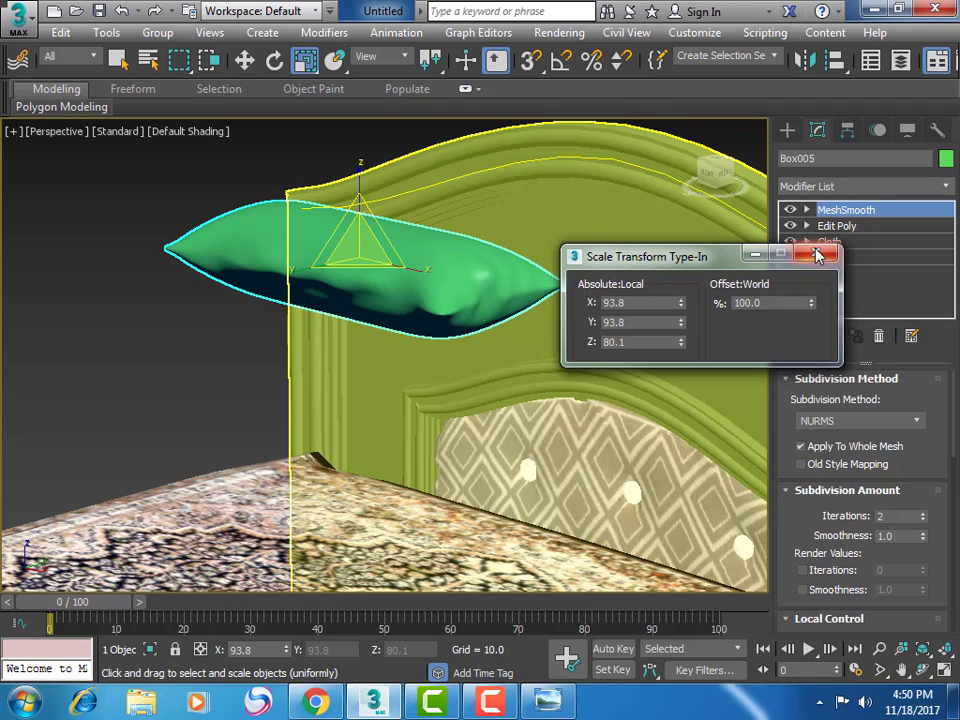
pyautogui.click(818, 256)
pyautogui.click(245, 61)
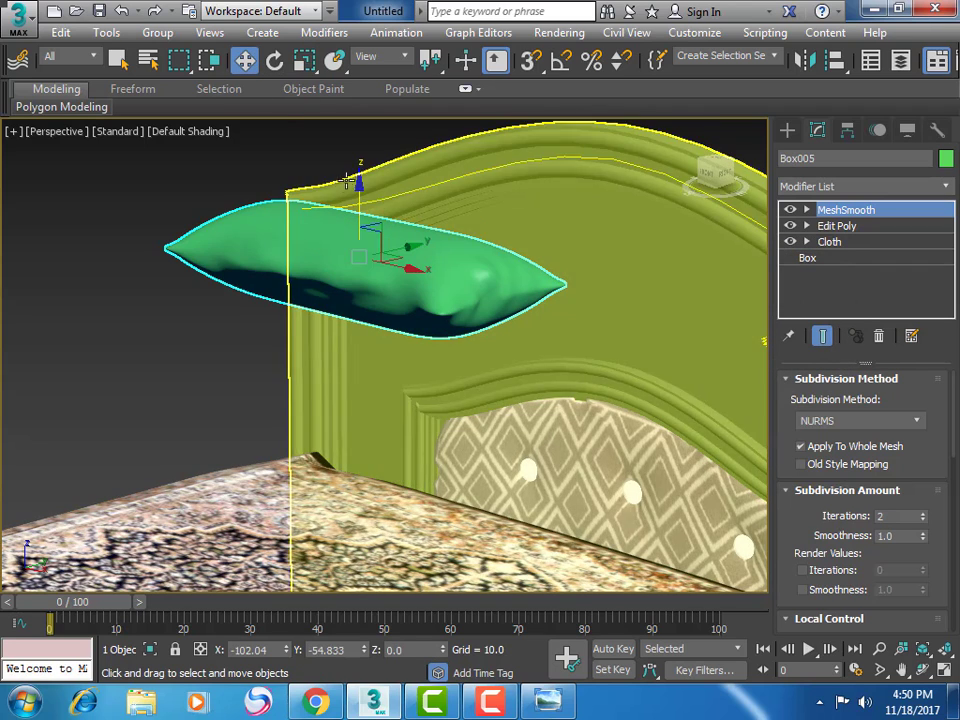
pyautogui.moveTo(357, 190)
pyautogui.mouseDown()
pyautogui.moveTo(374, 436)
pyautogui.moveTo(371, 403)
pyautogui.mouseUp()
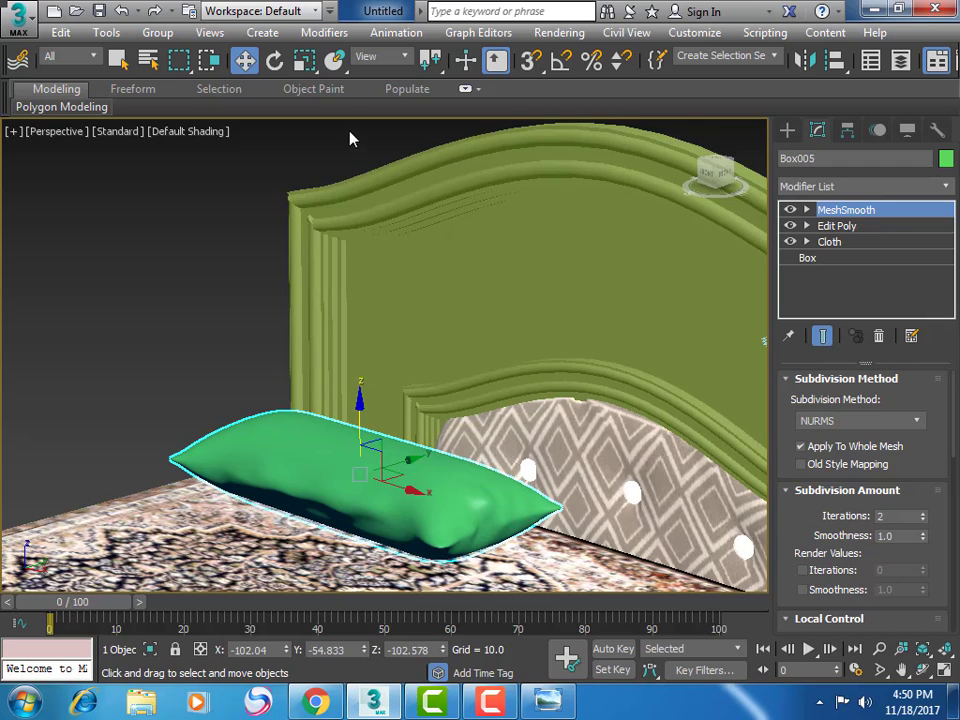
# Step: Tilt the pillow about 43° on X, then raise it and slide it back against the headboard
pyautogui.click(274, 60)
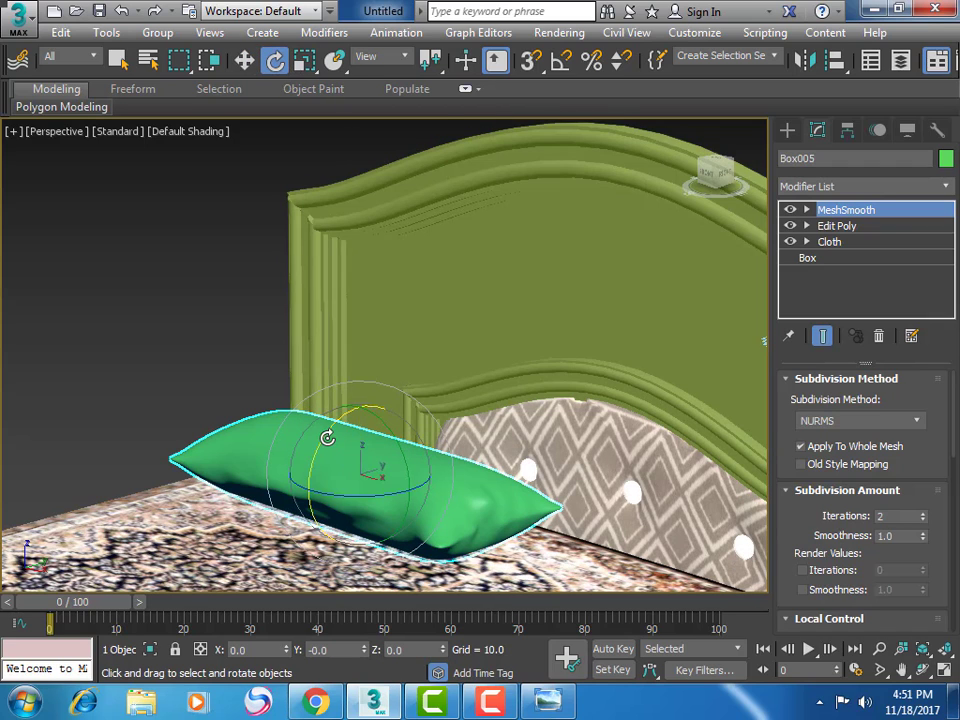
pyautogui.moveTo(327, 437); pyautogui.dragTo(297, 513)
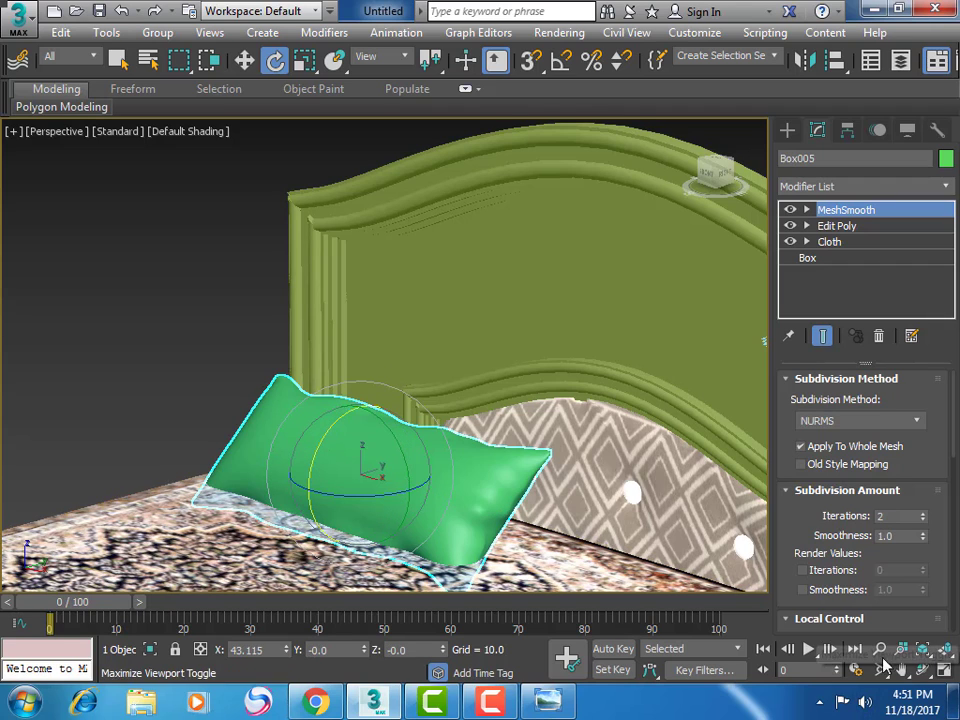
pyautogui.click(244, 60)
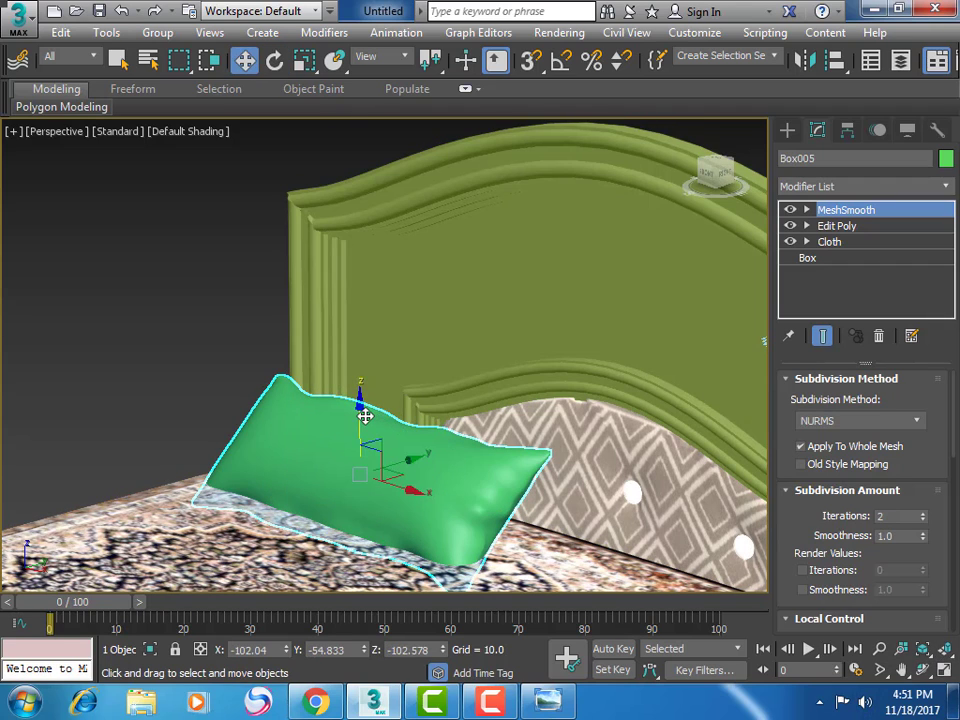
pyautogui.moveTo(347, 412); pyautogui.dragTo(359, 389)
pyautogui.moveTo(414, 441)
pyautogui.mouseDown()
pyautogui.moveTo(467, 425)
pyautogui.moveTo(456, 424)
pyautogui.mouseUp()
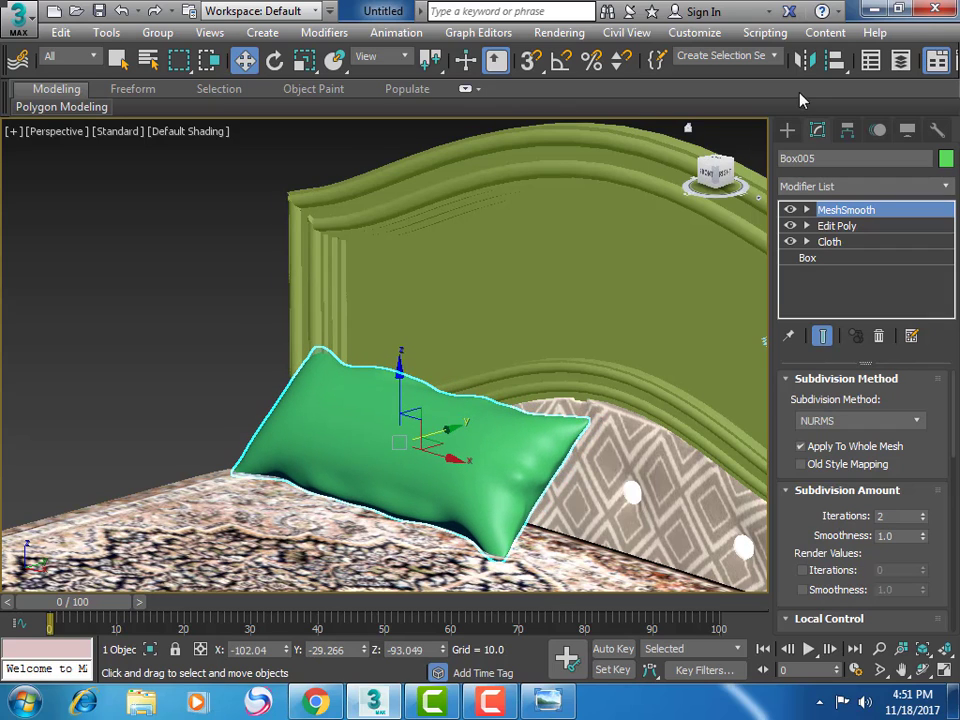
pyautogui.moveTo(755, 64); pyautogui.dragTo(345, 75)
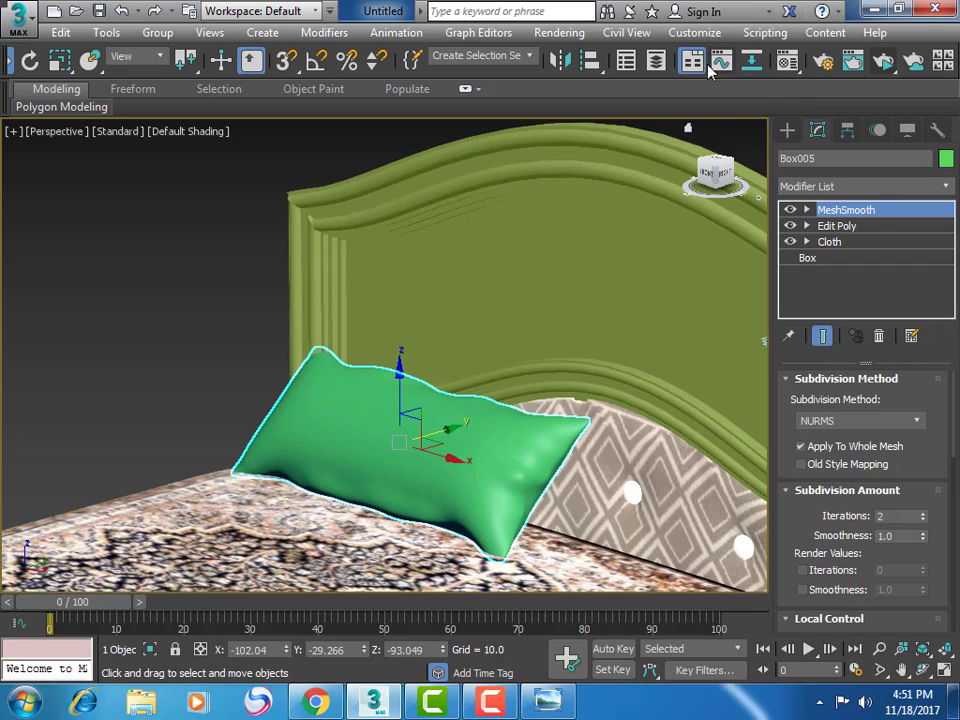
# Step: Assign the IMG_2686 carpet bitmap material to the pillow and restore the four-viewport layout
pyautogui.click(789, 63)
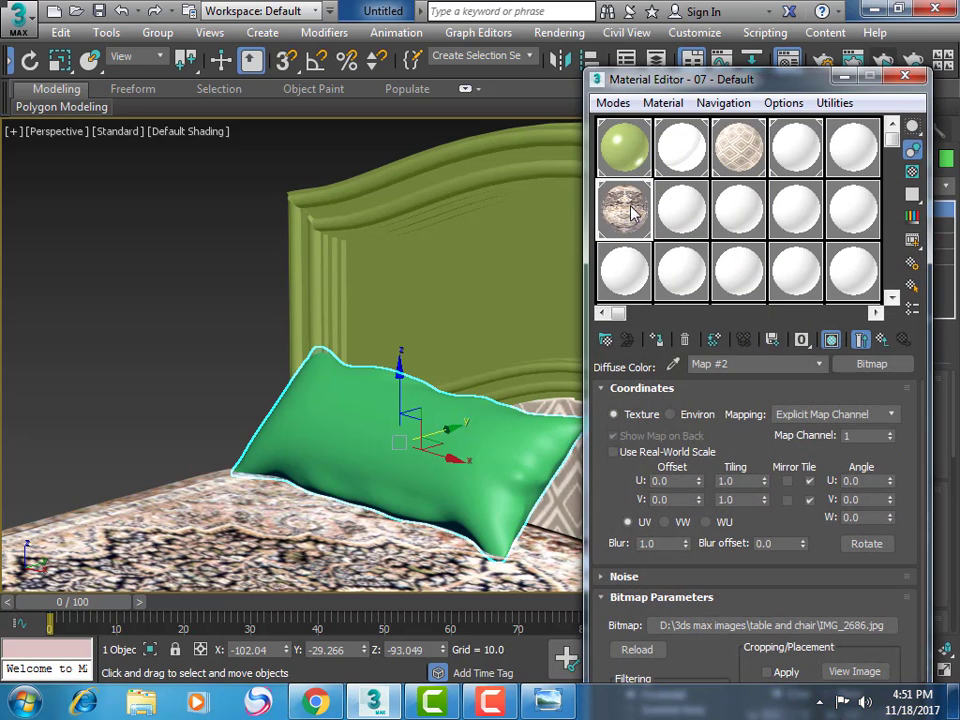
pyautogui.click(657, 340)
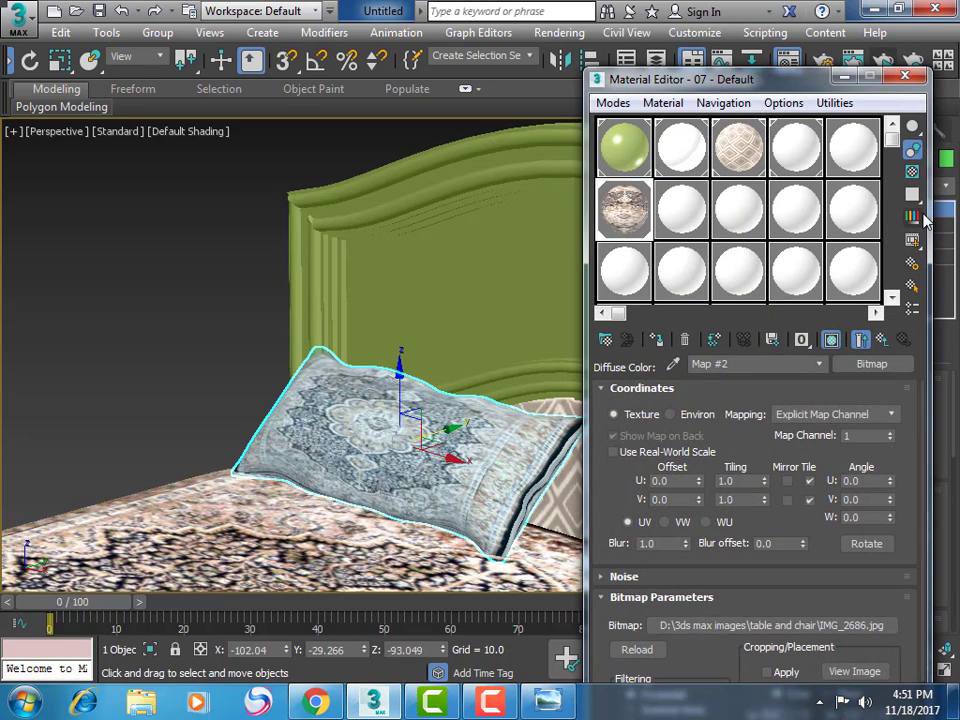
pyautogui.click(905, 77)
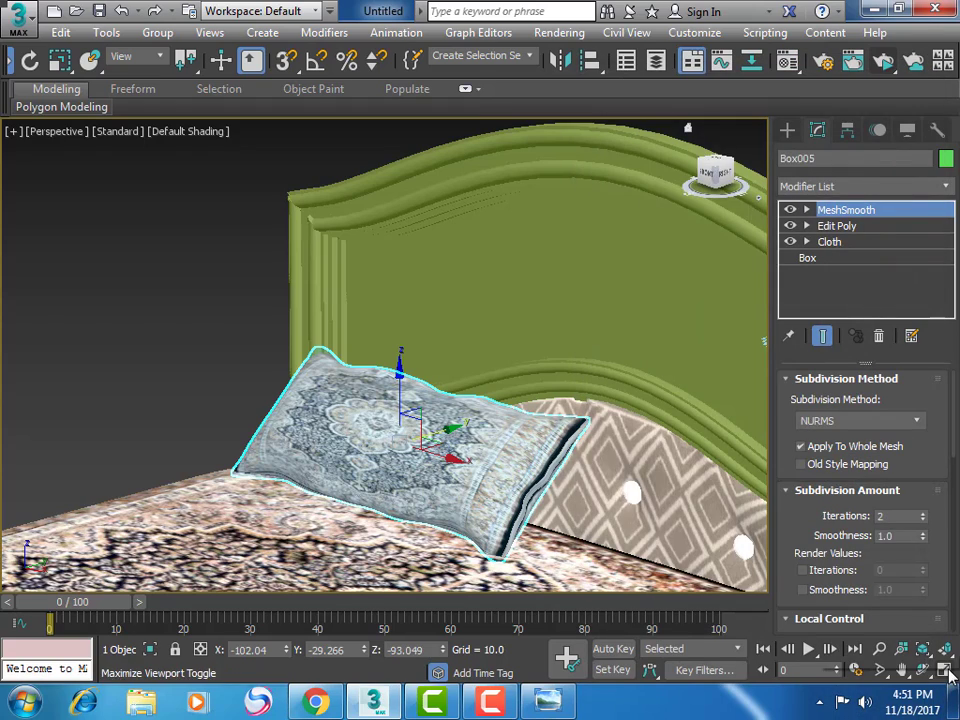
pyautogui.click(944, 670)
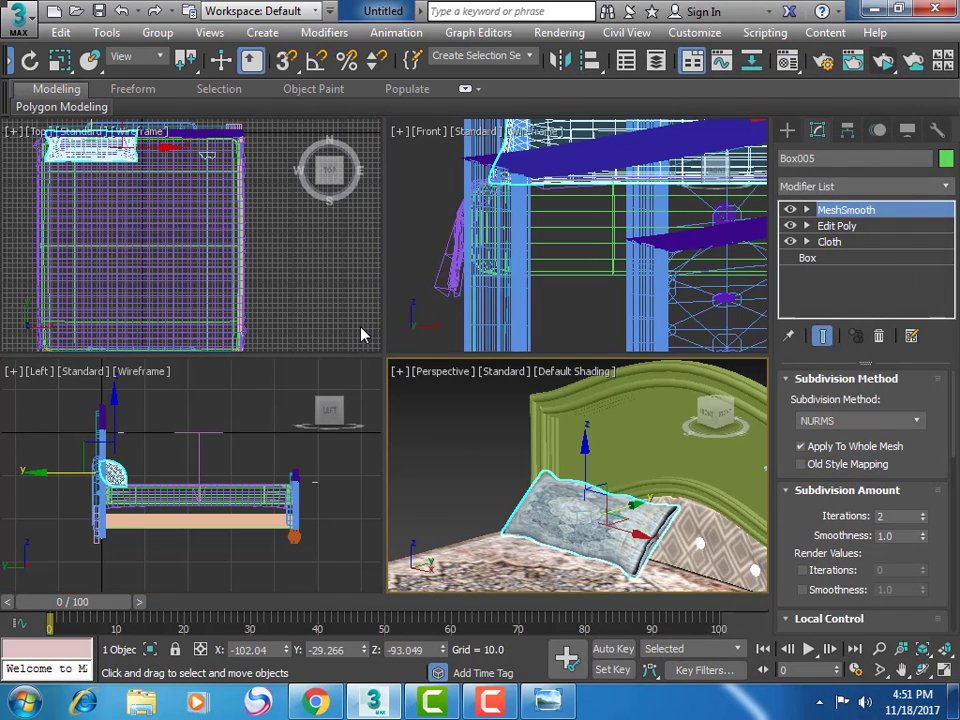
pyautogui.click(363, 335)
# Step: In the maximized Top view, Shift-drag the textured pillow right along the headboard as an independent copy, Box006
pyautogui.hotkey('alt', 'w')
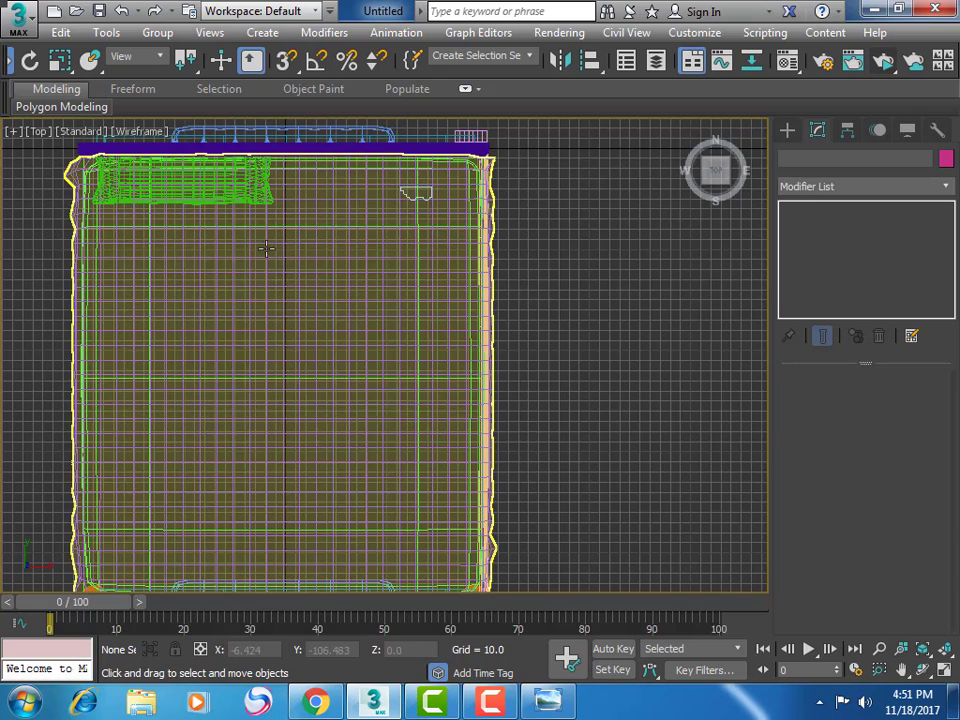
pyautogui.click(243, 200)
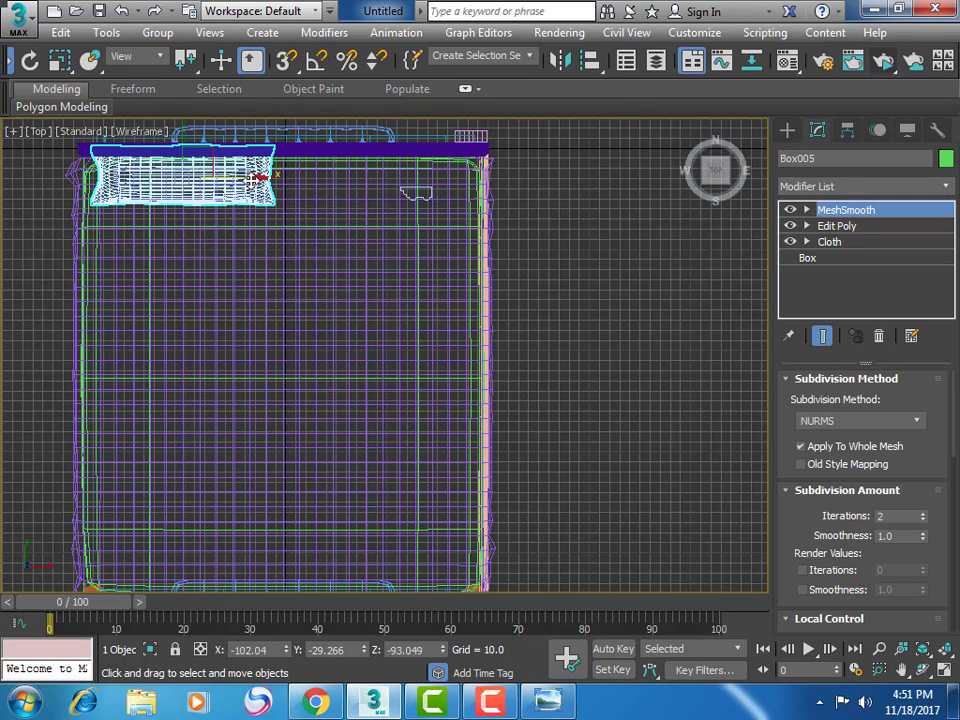
pyautogui.keyDown('shift'); pyautogui.moveTo(258, 178); pyautogui.dragTo(449, 200); pyautogui.keyUp('shift')
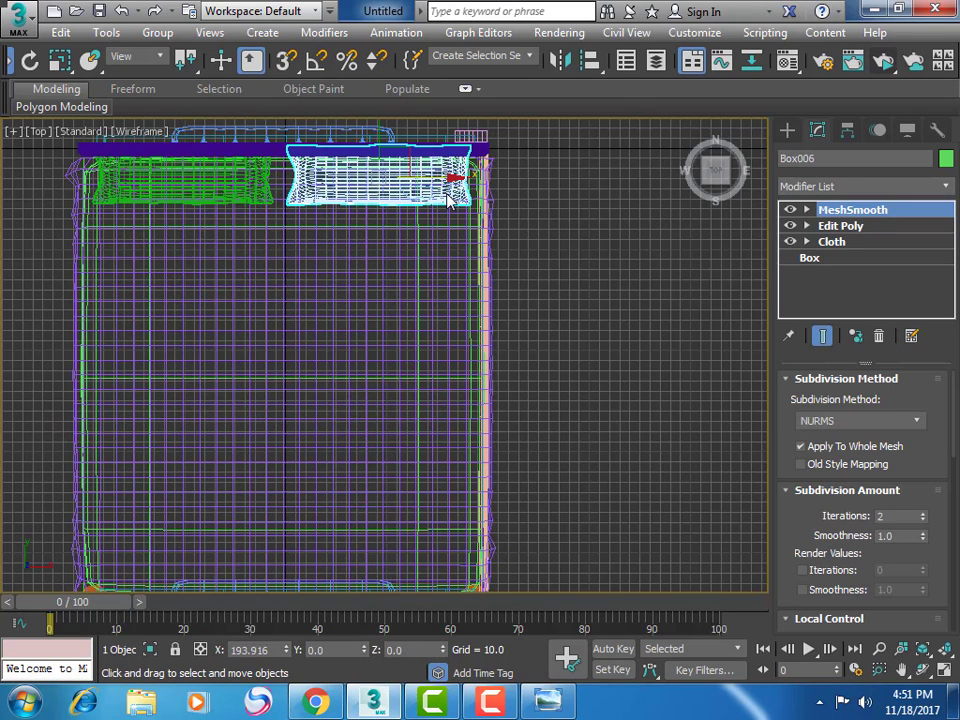
pyautogui.click(481, 432)
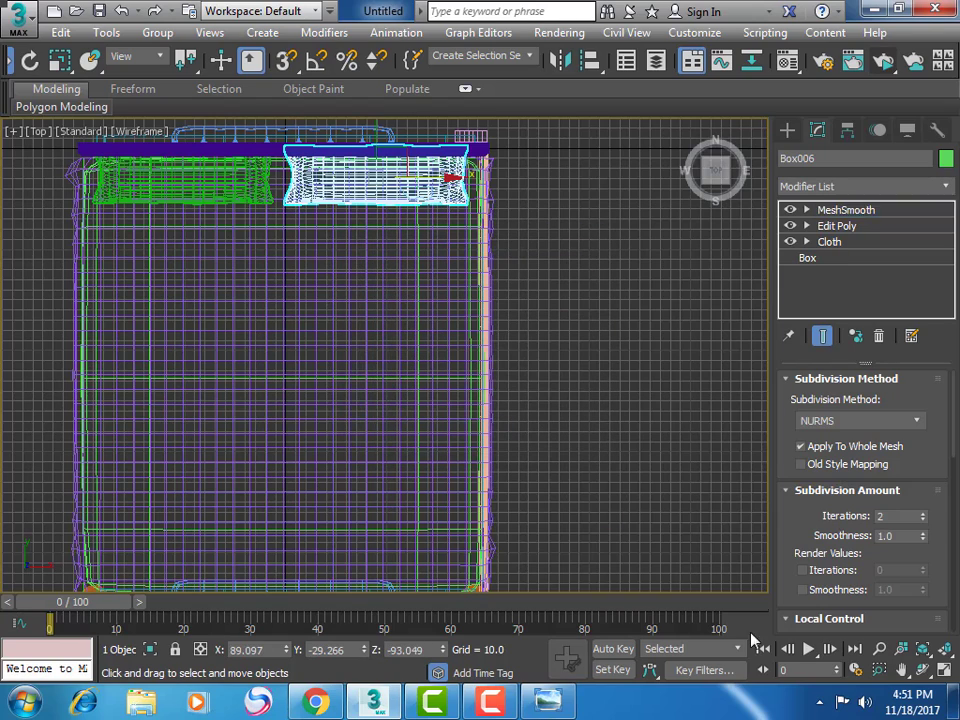
pyautogui.click(944, 668)
# Step: Maximize the Perspective view, pan and zoom to frame the bed, and preview it in ActiveShade
pyautogui.hotkey('ctrl', 'r')
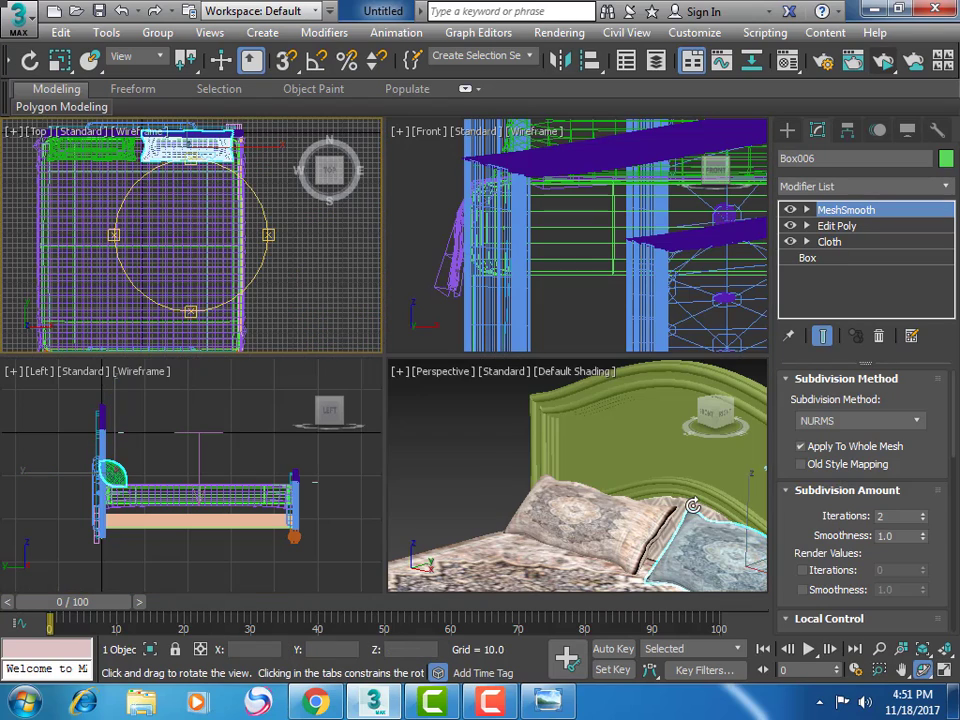
pyautogui.click(592, 440)
pyautogui.hotkey('alt', 'w')
pyautogui.scroll(-3, 454, 341)
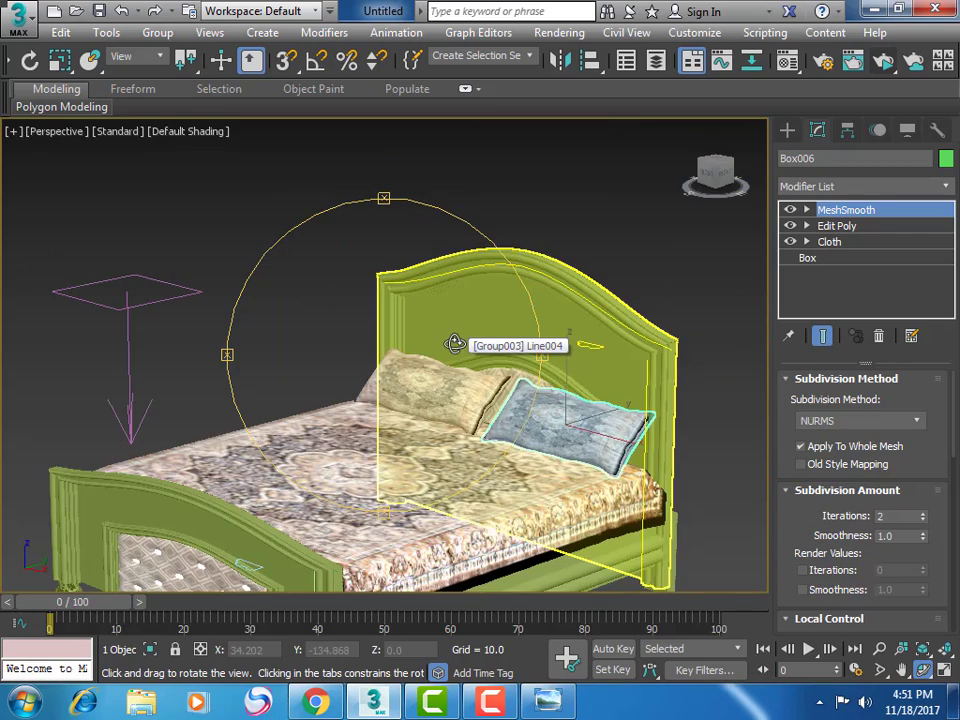
pyautogui.click(901, 669)
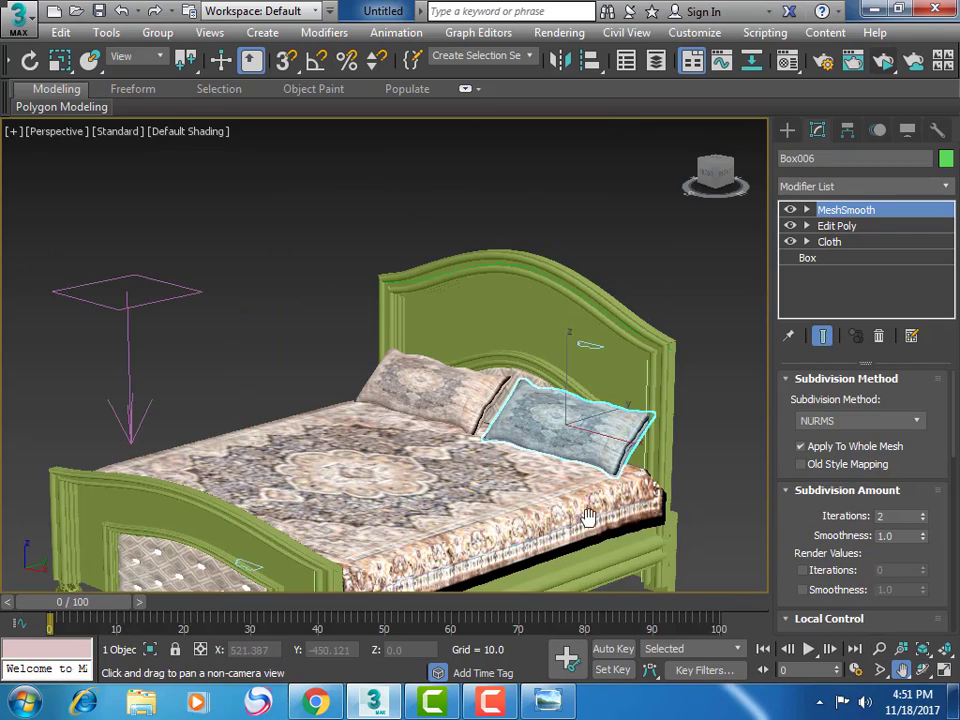
pyautogui.moveTo(506, 446); pyautogui.dragTo(535, 394)
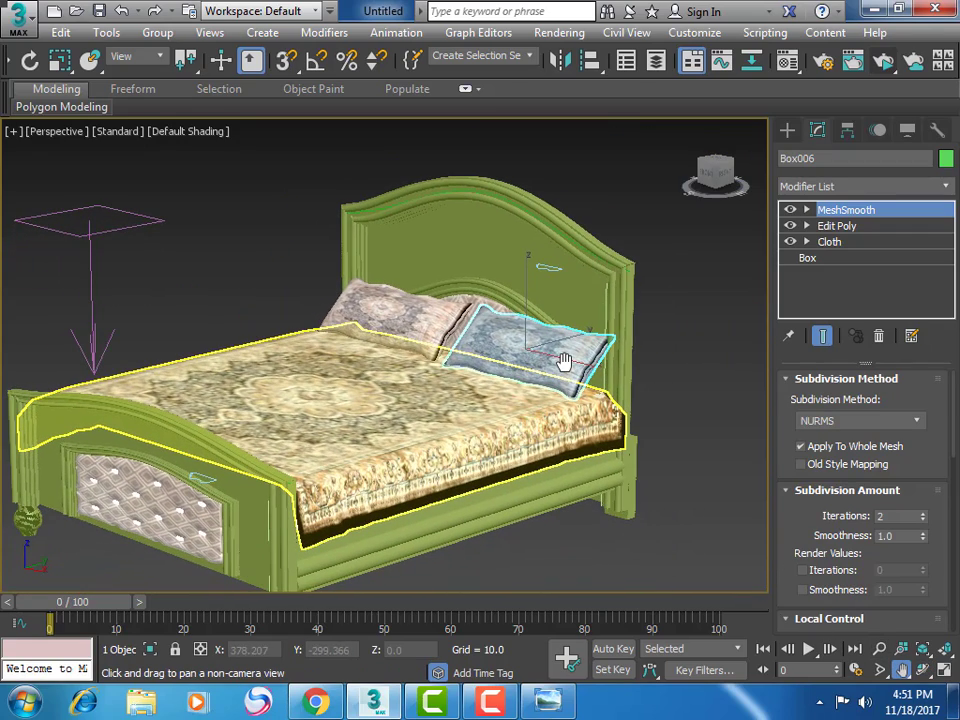
pyautogui.scroll(-2, 565, 362)
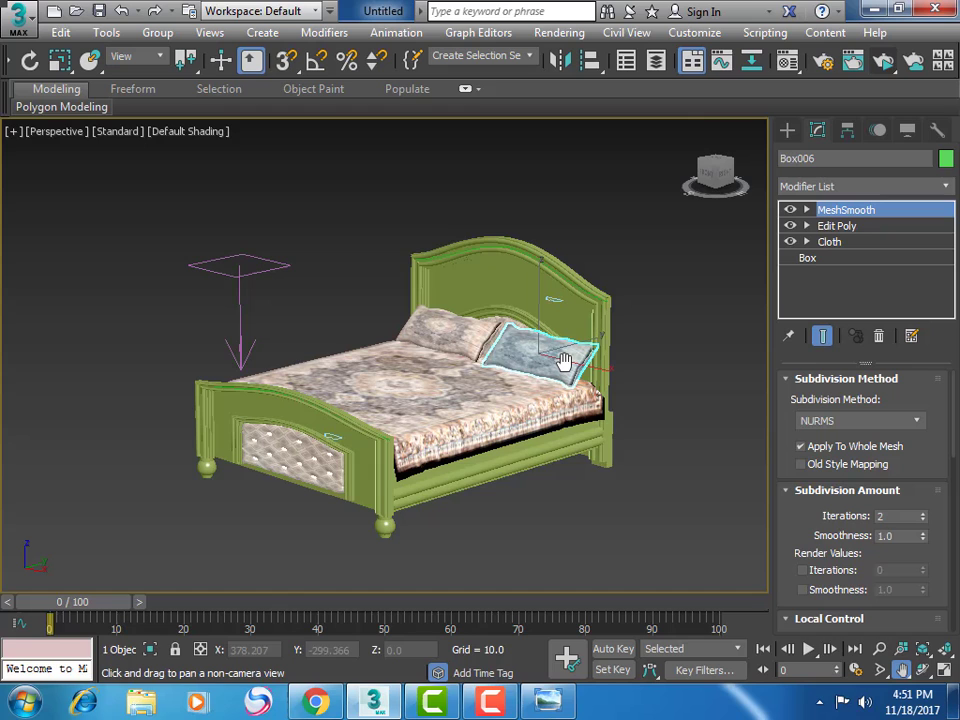
pyautogui.click(880, 64)
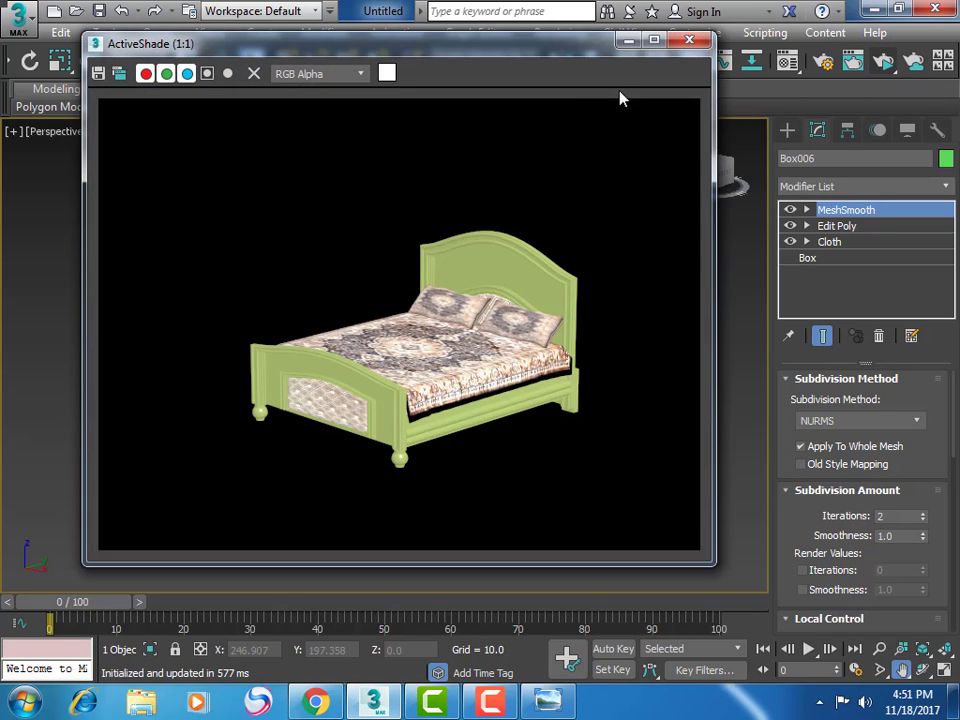
pyautogui.click(683, 42)
# Step: Orbit to a front-on view and render an ActiveShade preview, then orbit up over the sheet and pillows
pyautogui.scroll(2, 513, 352)
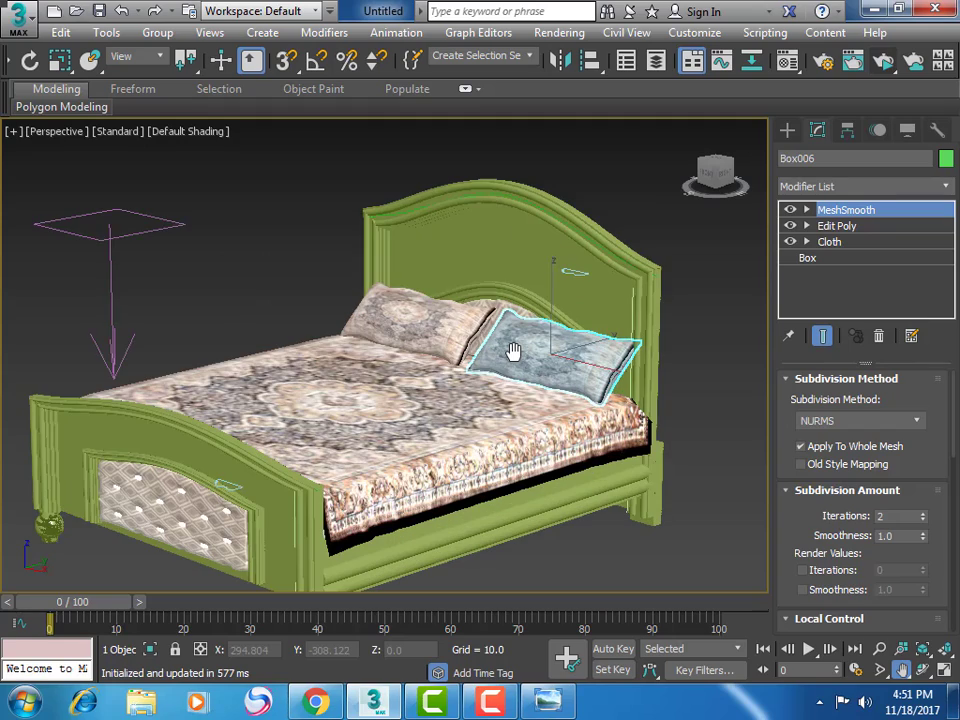
pyautogui.click(922, 669)
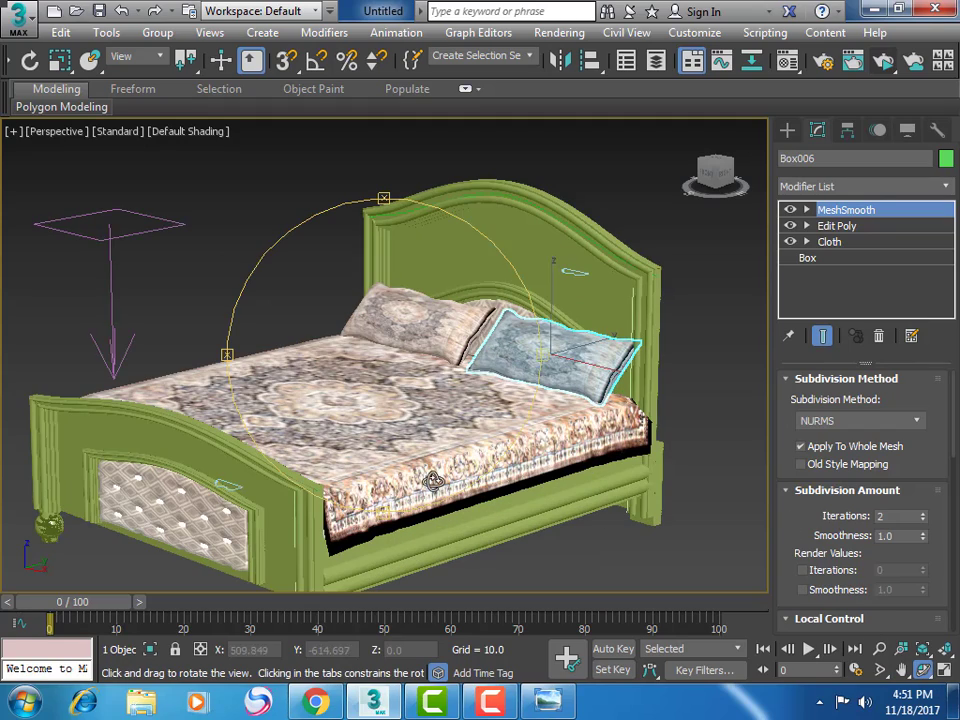
pyautogui.moveTo(322, 360)
pyautogui.mouseDown()
pyautogui.moveTo(497, 457)
pyautogui.moveTo(478, 422)
pyautogui.moveTo(440, 442)
pyautogui.mouseUp()
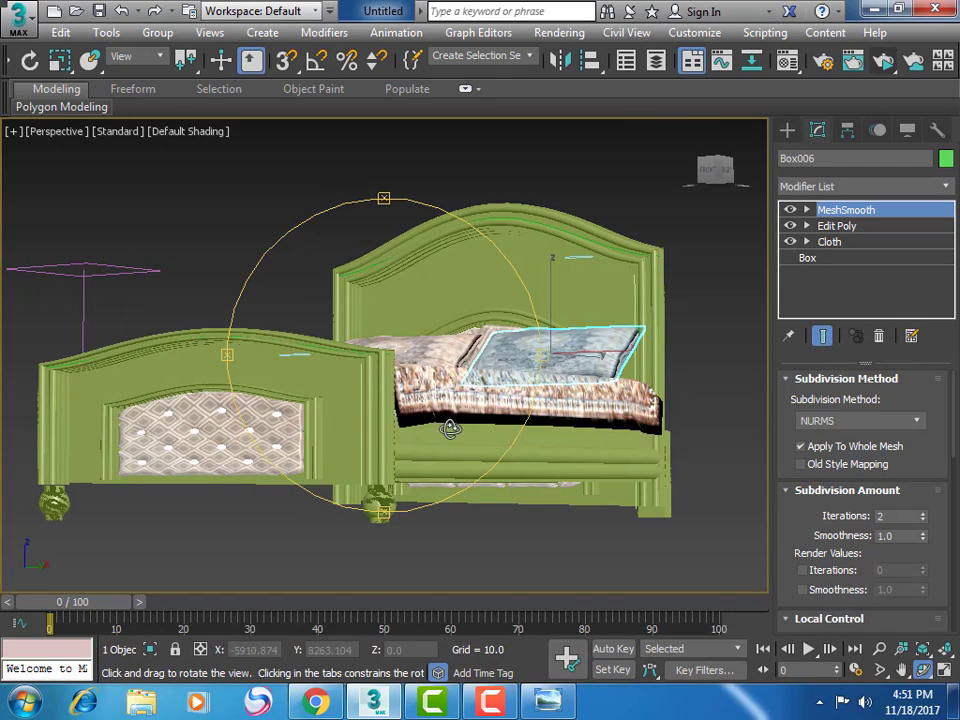
pyautogui.click(884, 62)
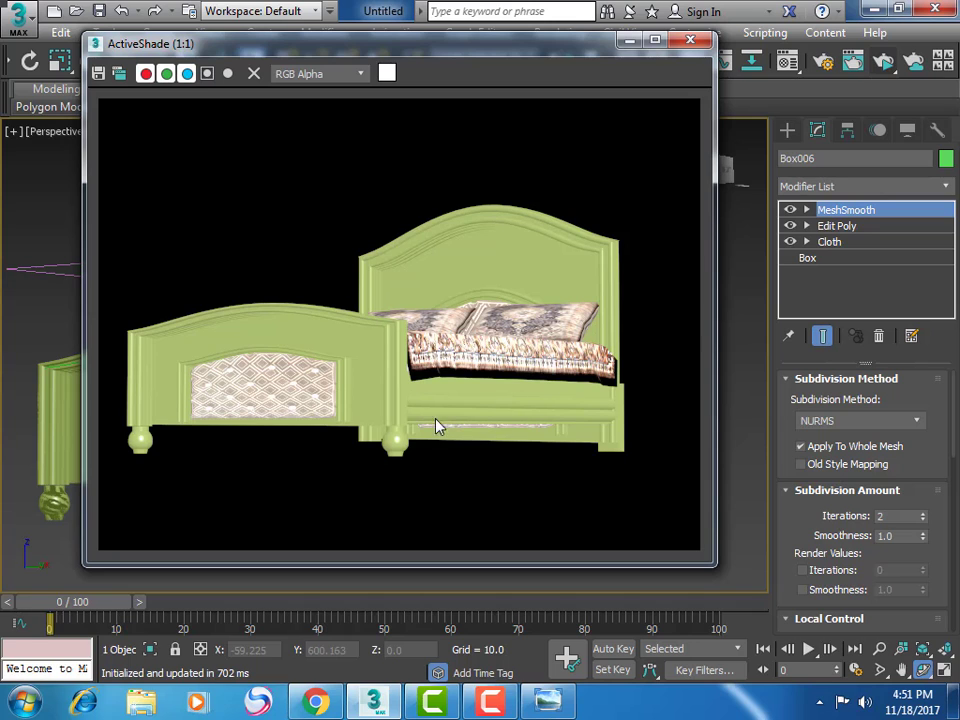
pyautogui.click(921, 672)
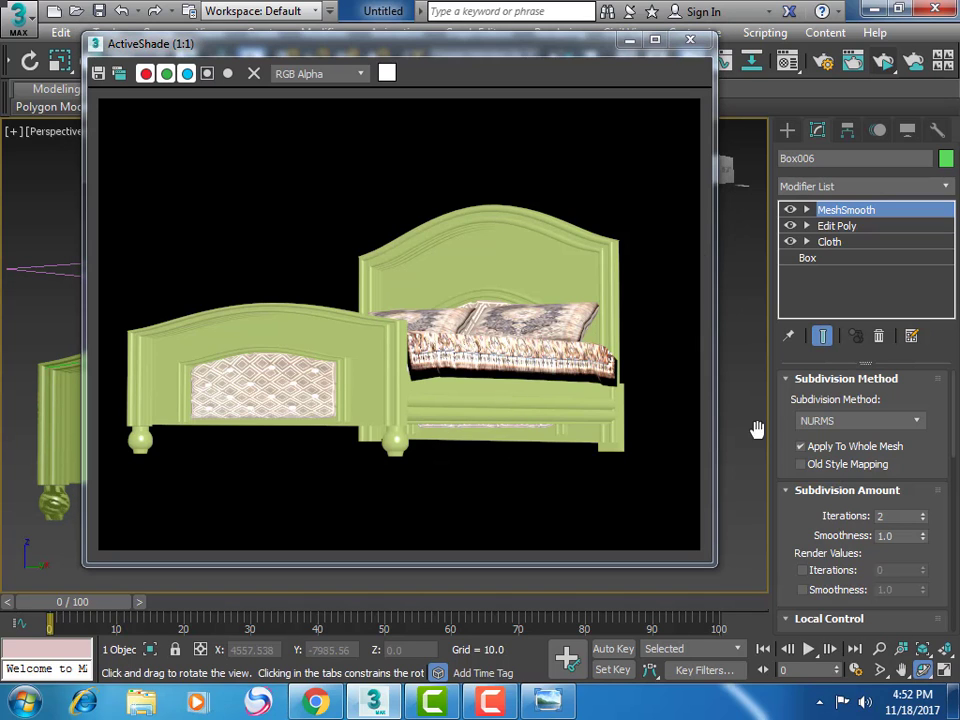
pyautogui.click(689, 39)
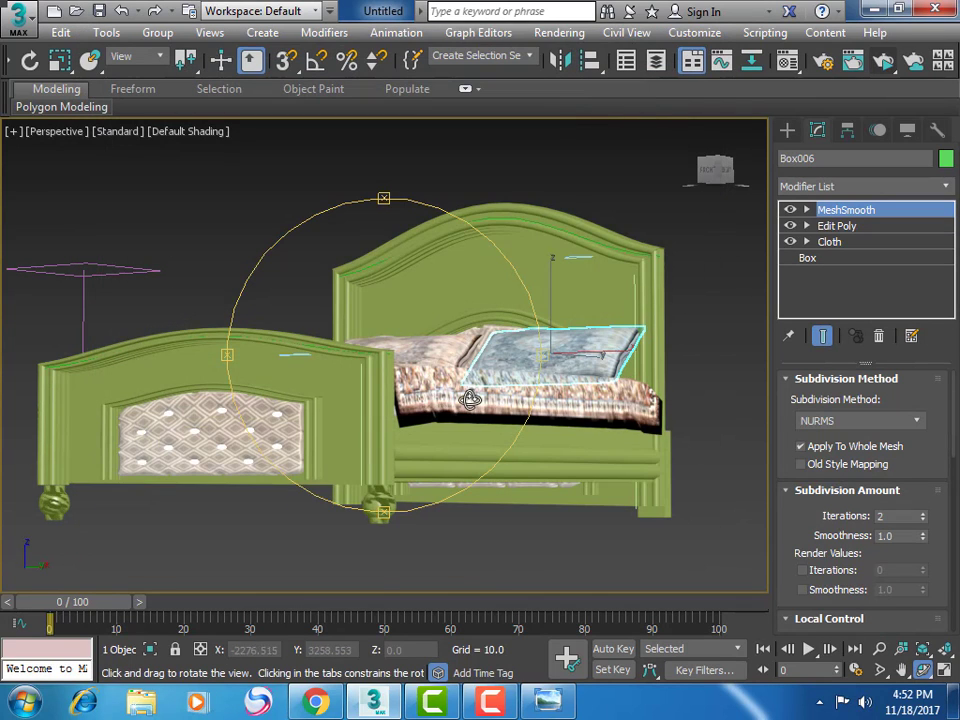
pyautogui.moveTo(467, 396); pyautogui.dragTo(462, 449)
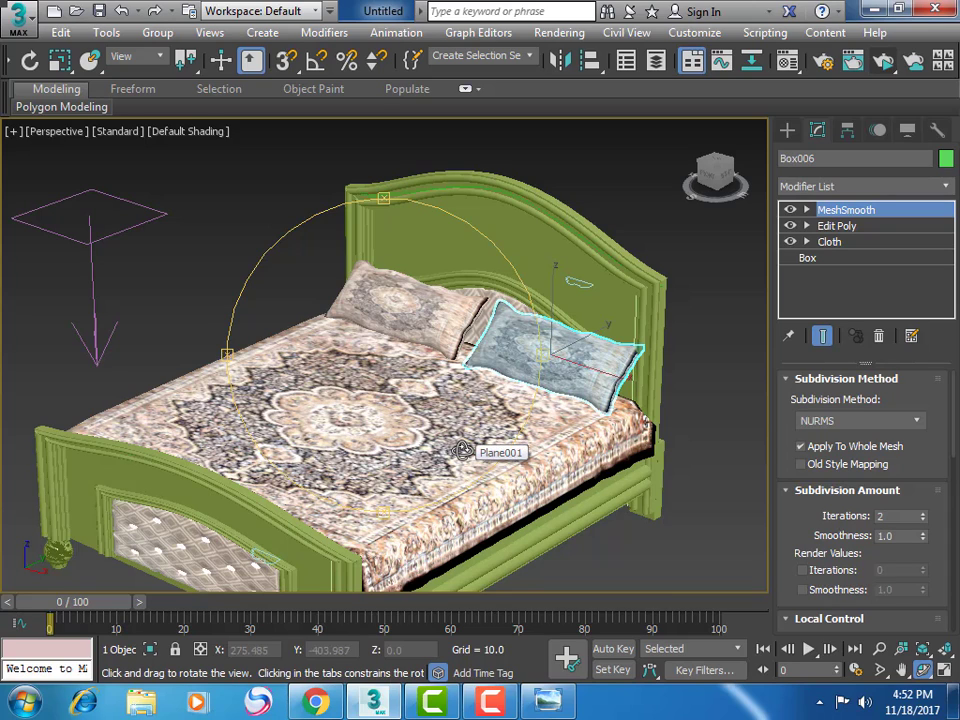